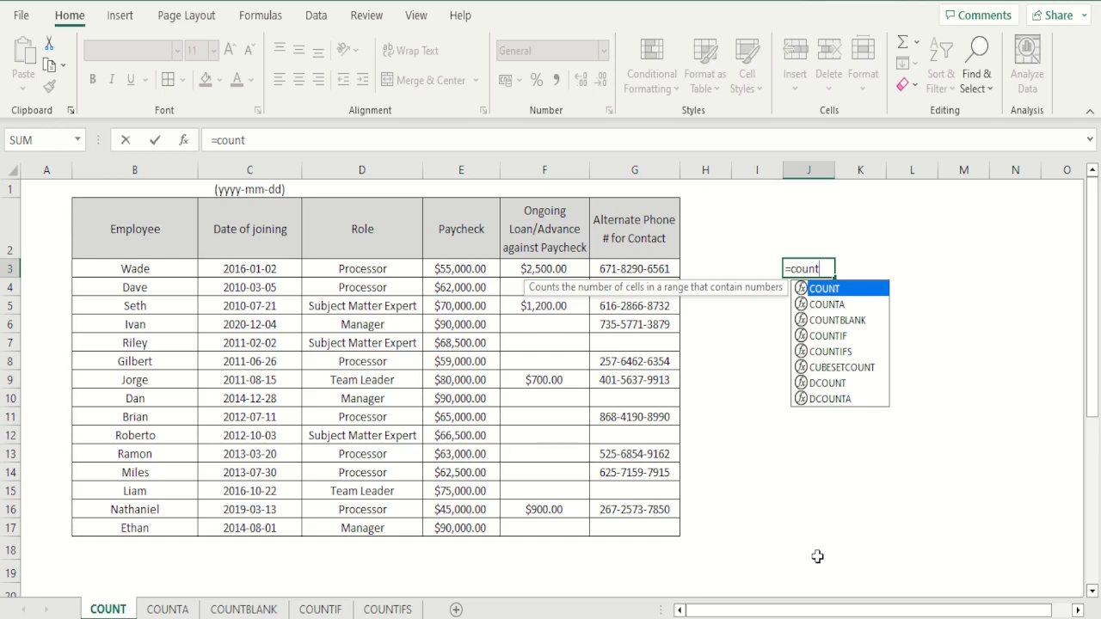
- Read the built-in descriptions of the COUNT, COUNTA and COUNTBLANK functions by entering each name in cell J3
key(BackSpace)
key(BackSpace)
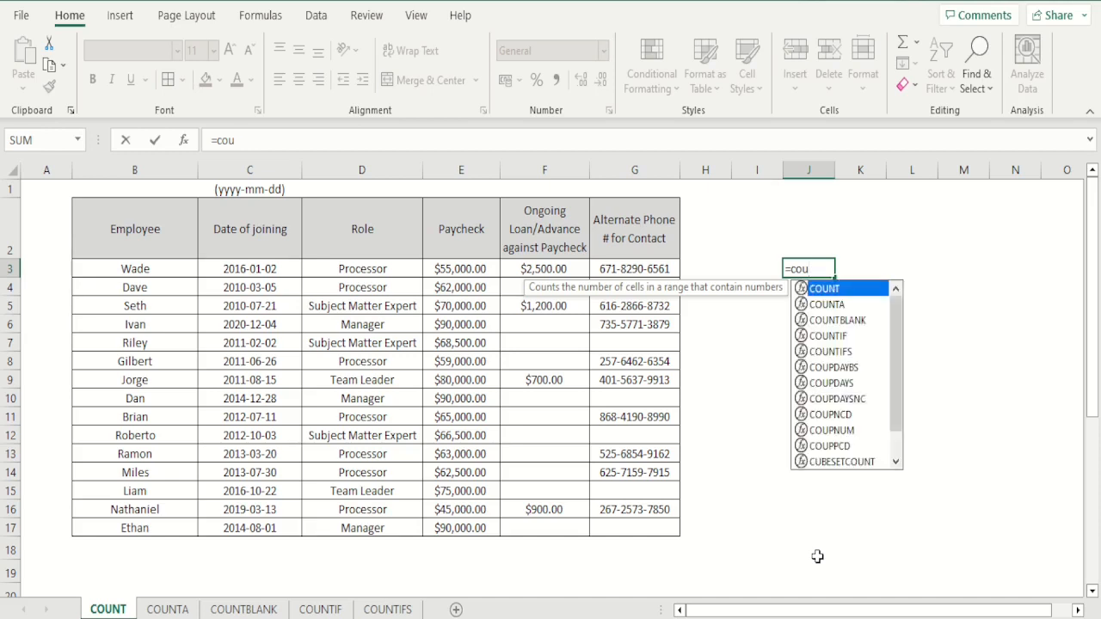
text(nt)
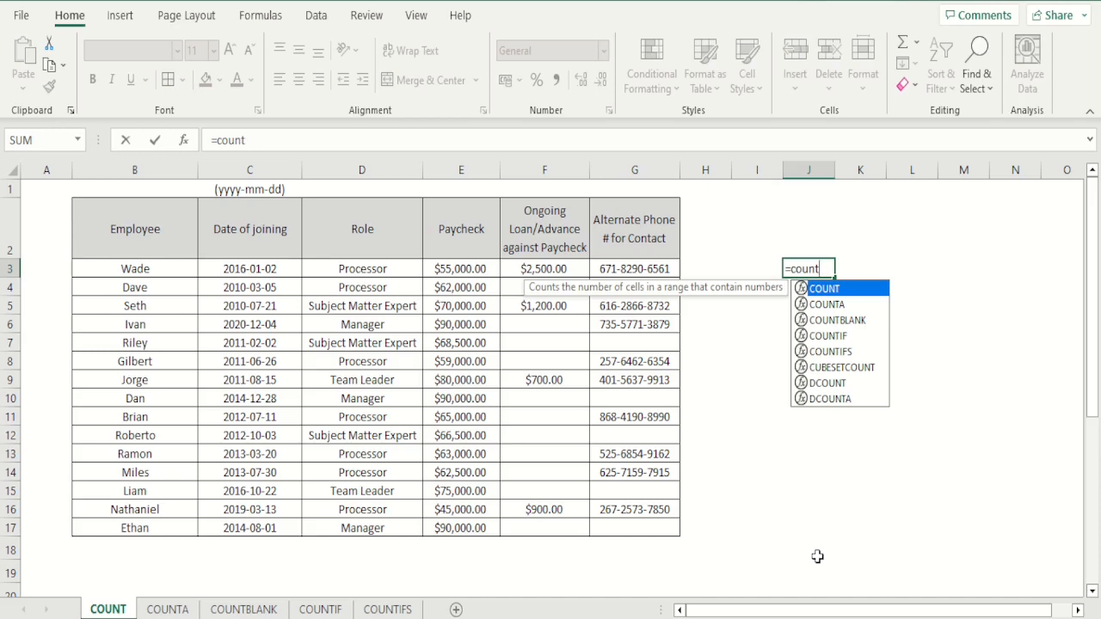
text(a)
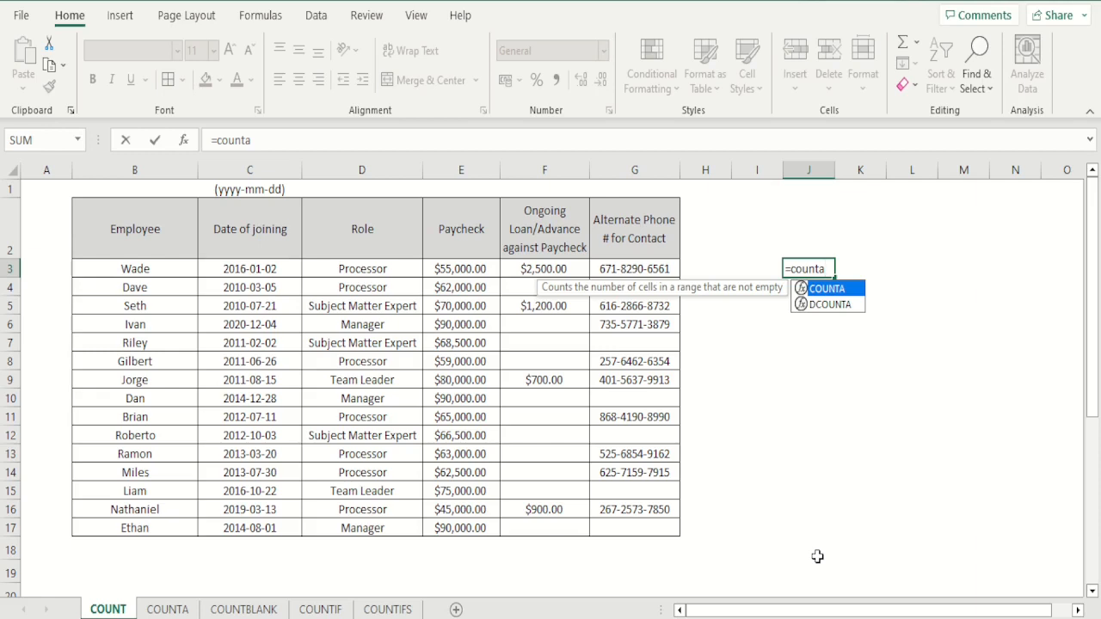
key(BackSpace)
text(bl)
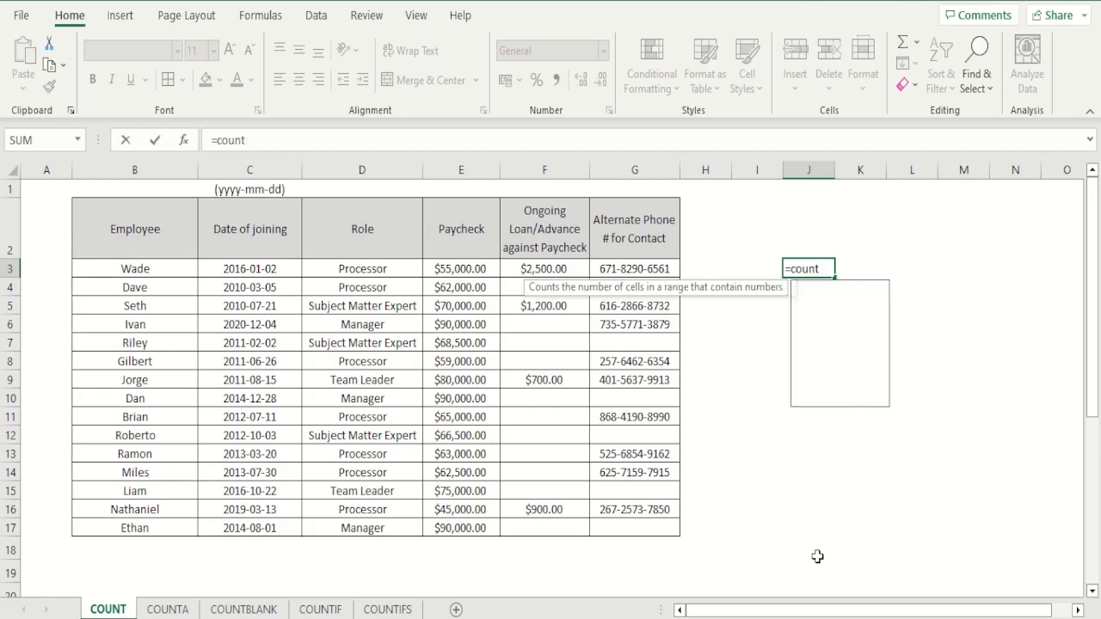
text(an)
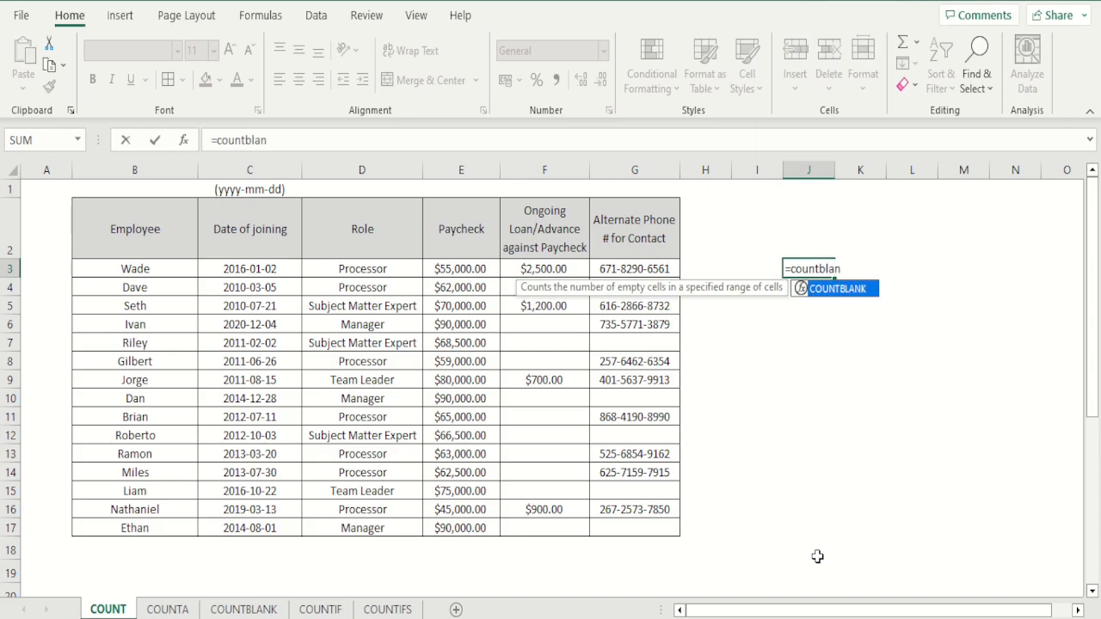
text(k)
key(BackSpace)
key(BackSpace)
key(BackSpace)
key(BackSpace)
key(BackSpace)
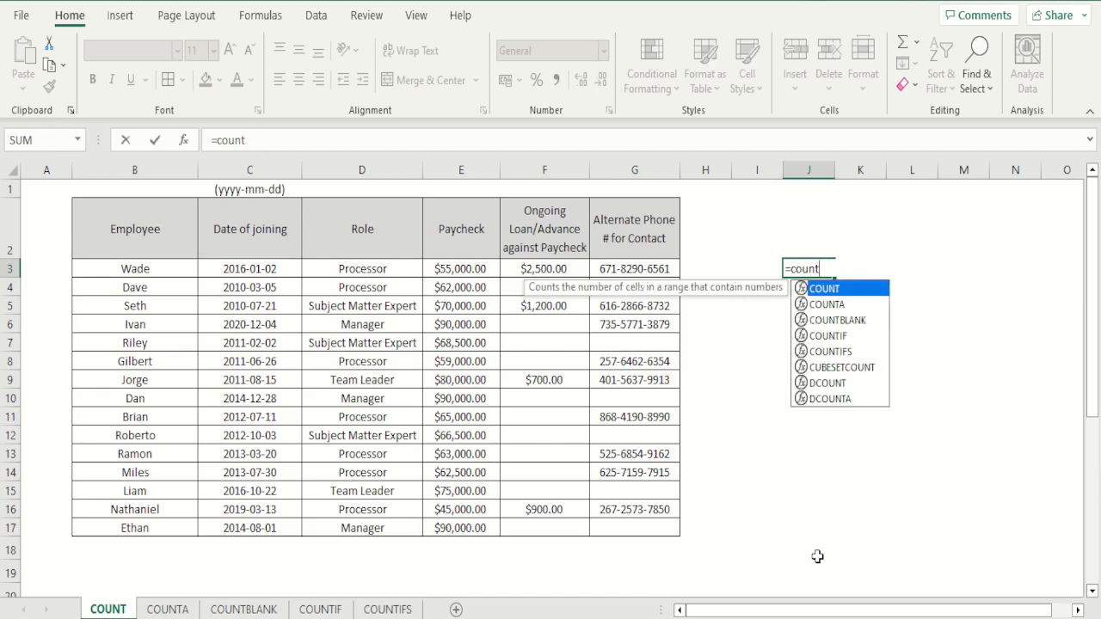
- Read the built-in descriptions of COUNTIF and COUNTIFS in cell J3, and clear the unfinished formula
text(if)
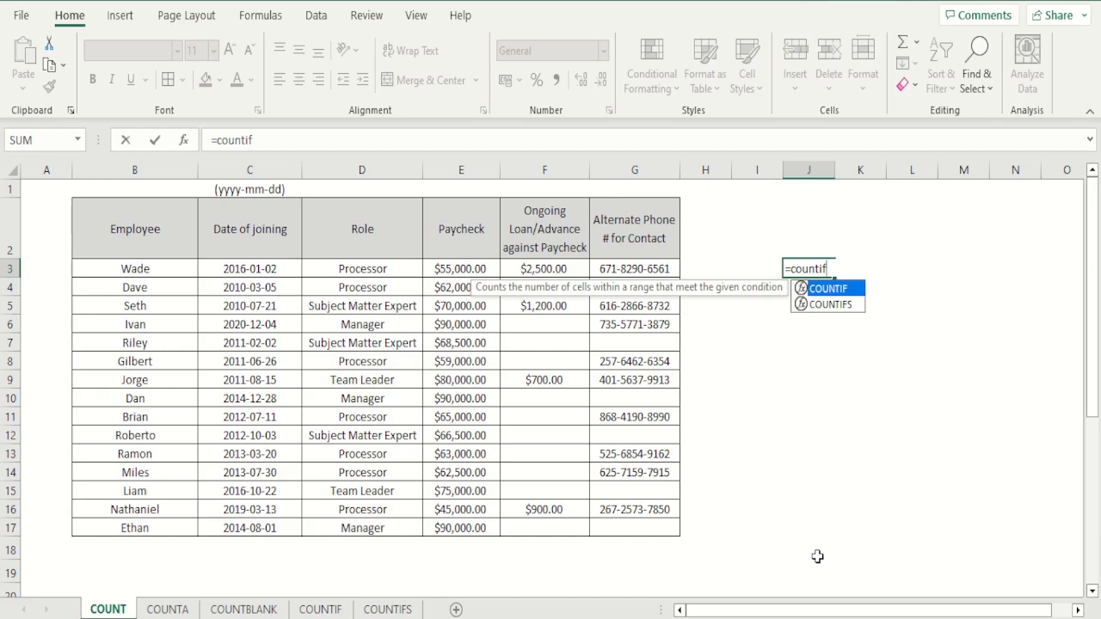
text(s)
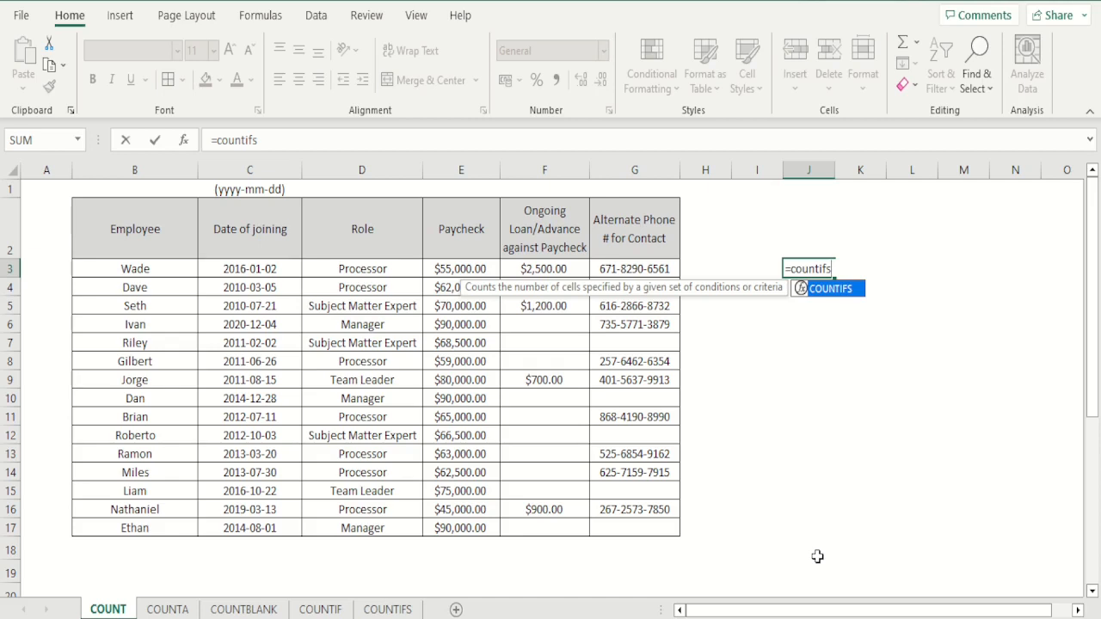
key(BackSpace)
key(BackSpace)
key(BackSpace)
key(BackSpace)
key(BackSpace)
key(BackSpace)
key(BackSpace)
key(BackSpace)
key(BackSpace)
key(Escape)
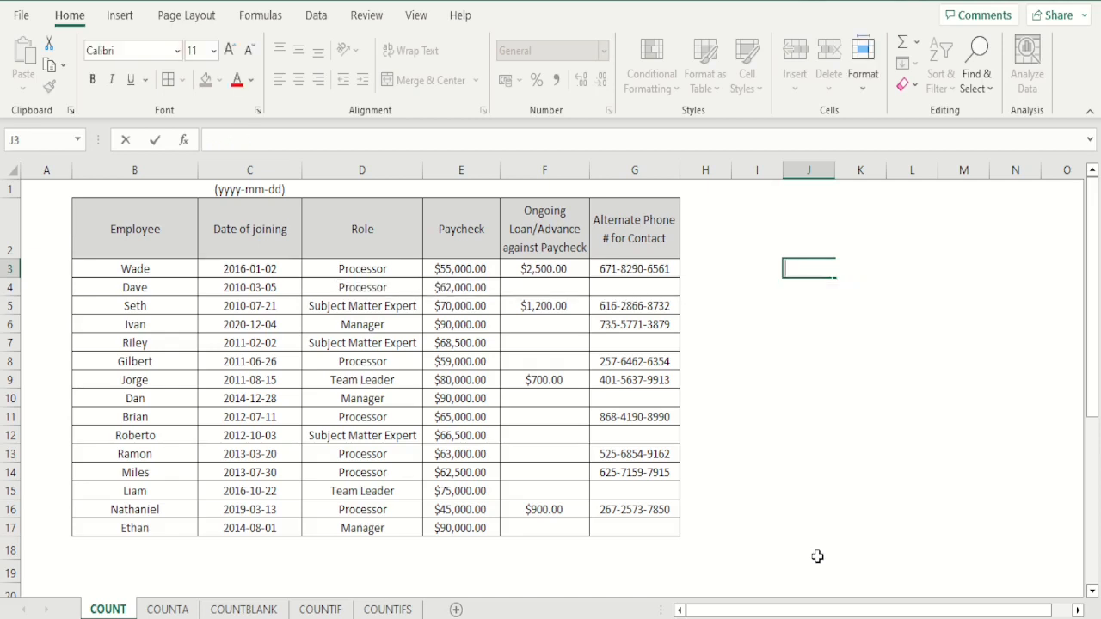
click(809, 295)
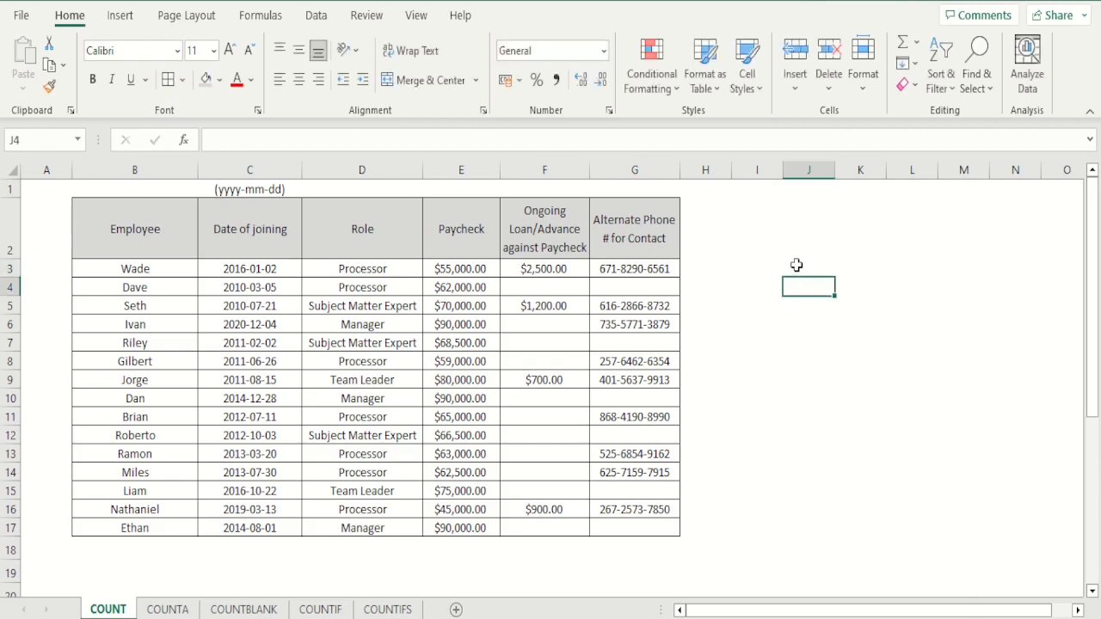
click(797, 265)
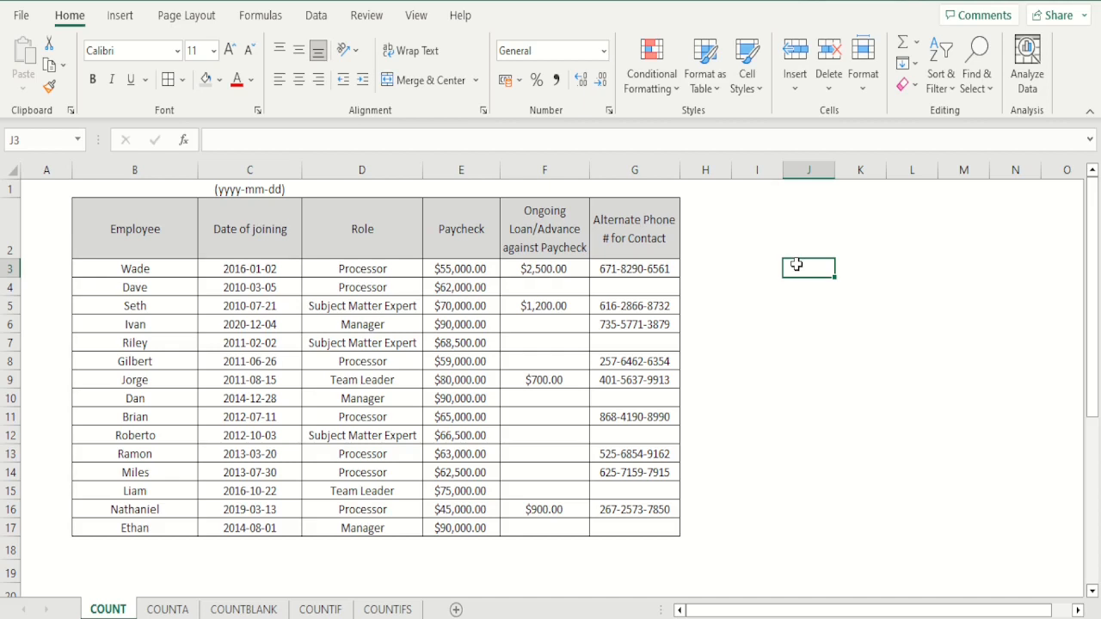
- Examine the filled and blank cells in the Ongoing Loan/Advance column against the employees, and the Alternate Phone heading
click(573, 272)
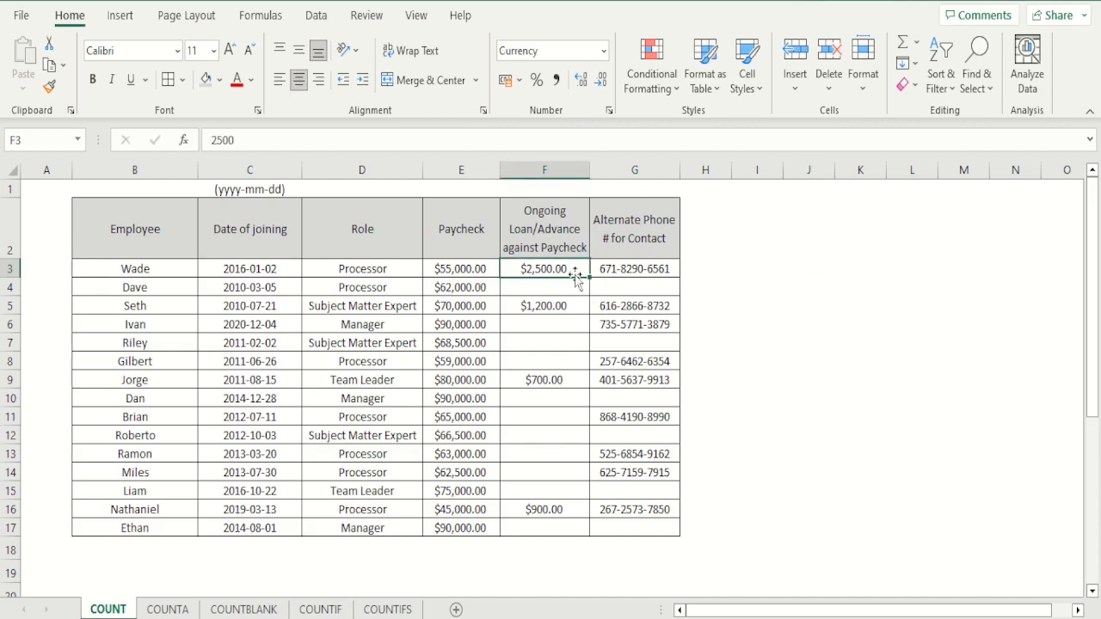
click(191, 273)
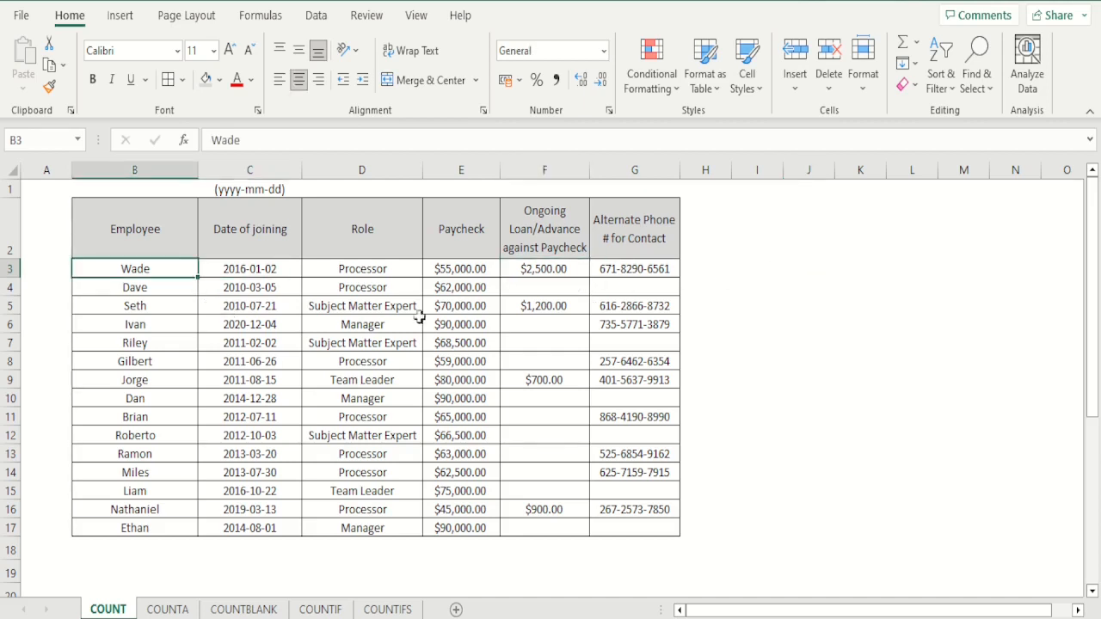
click(559, 339)
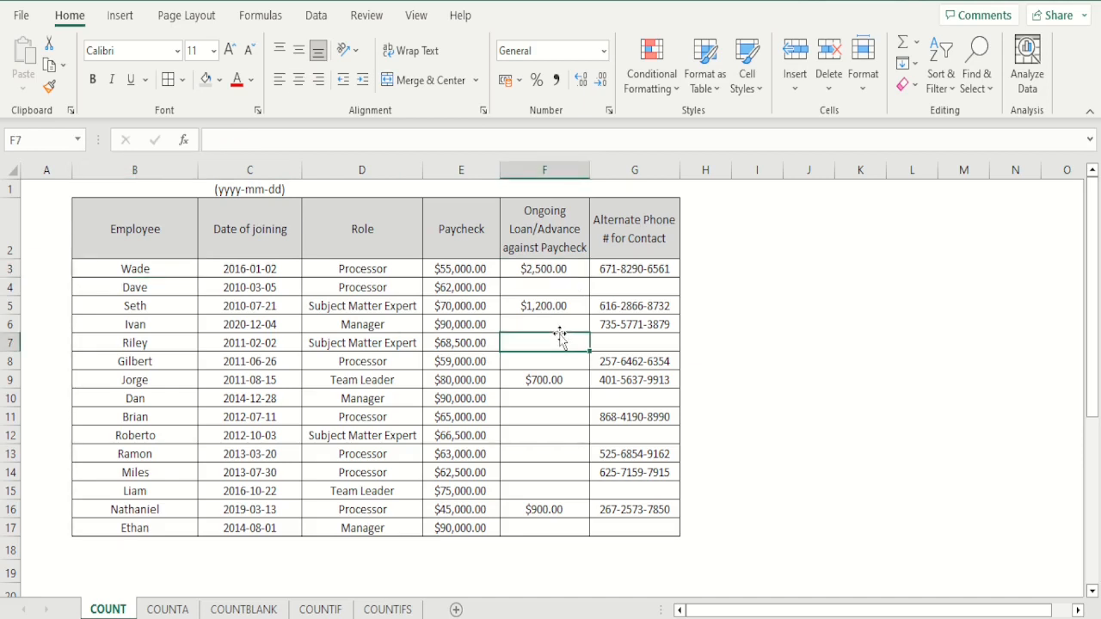
click(552, 286)
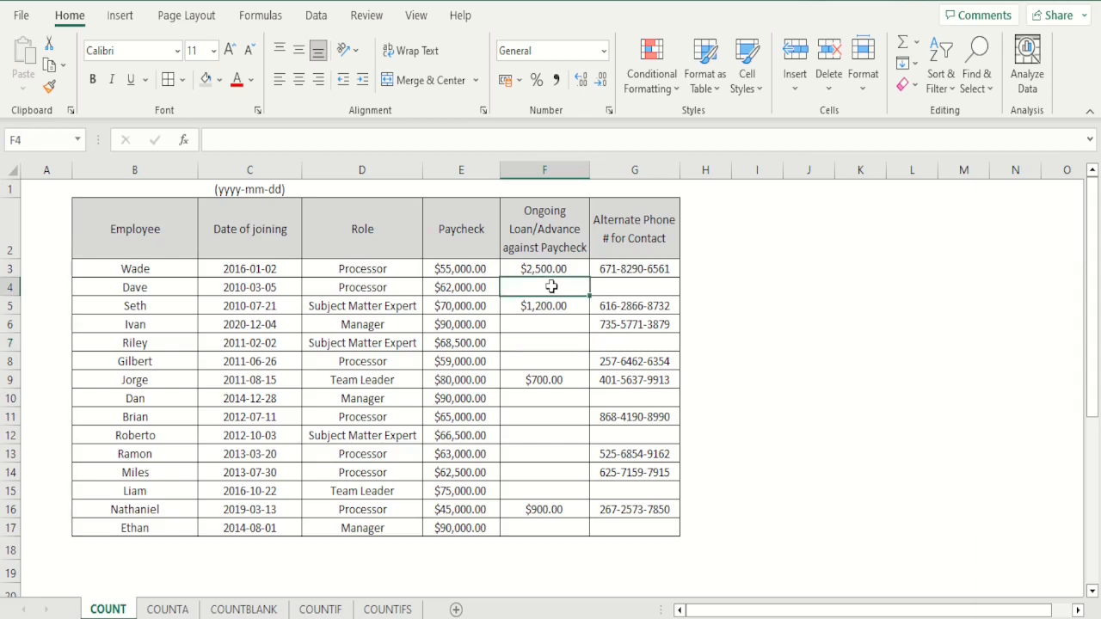
click(186, 288)
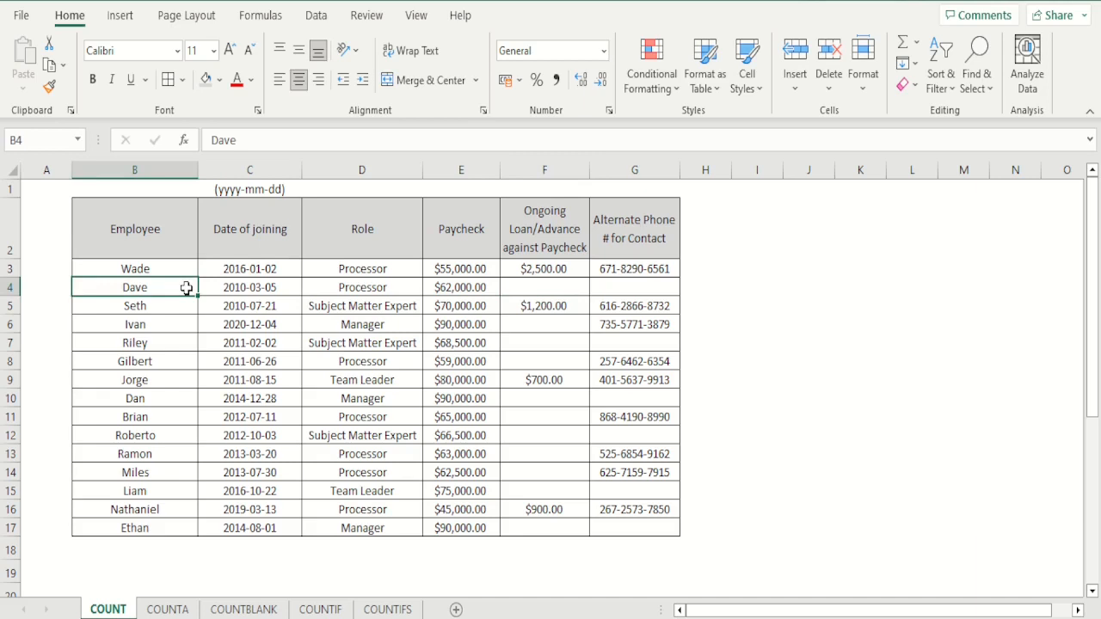
click(525, 289)
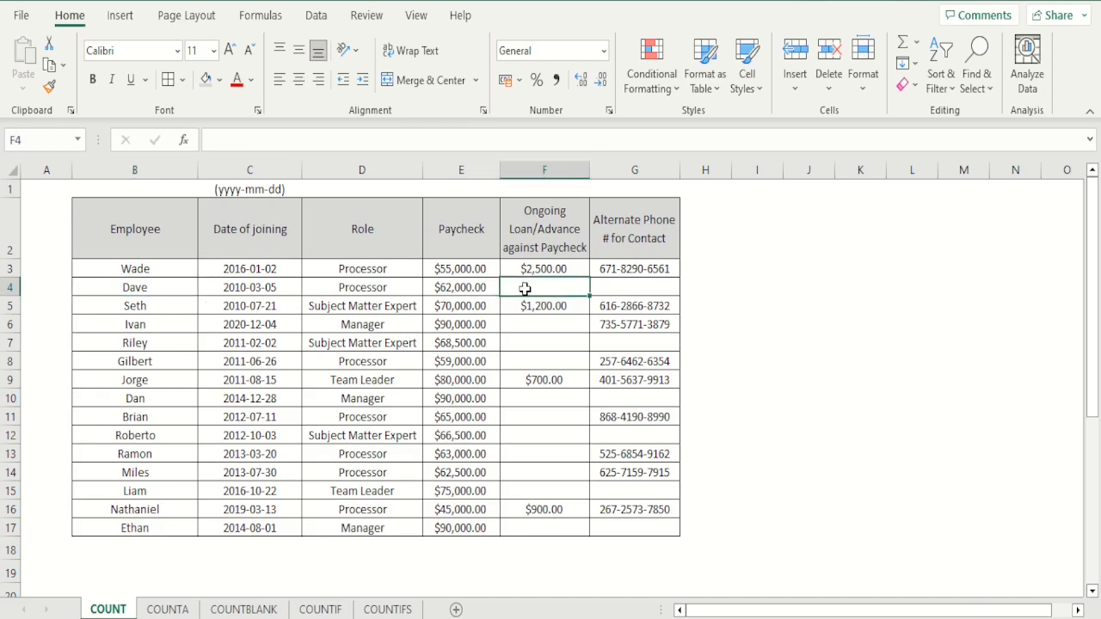
click(645, 252)
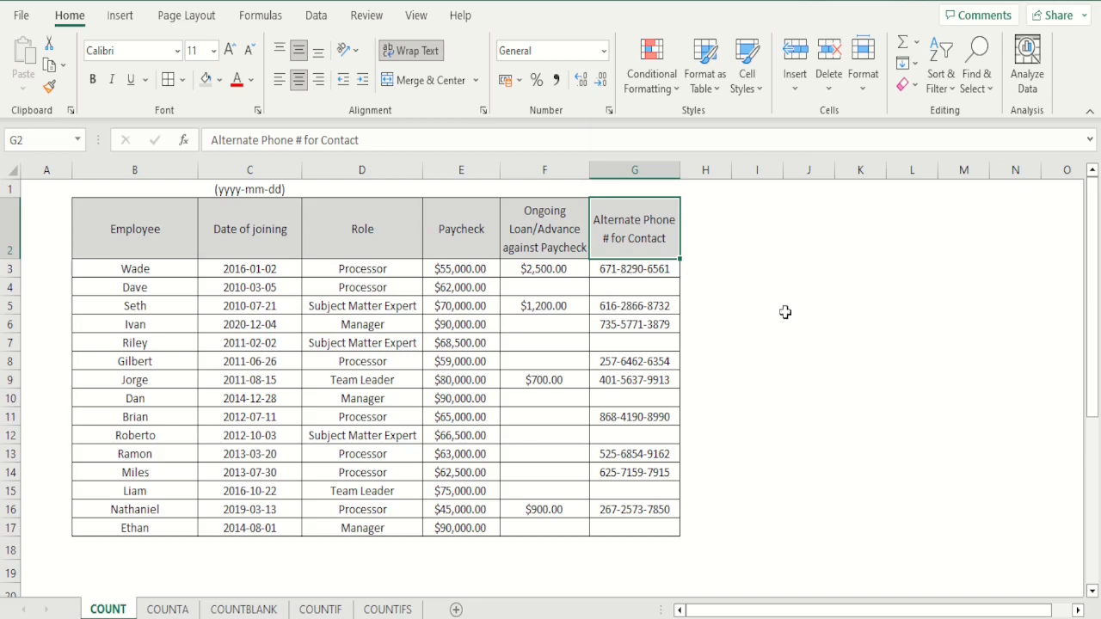
- Count the numeric loan entries in cell J3 with =COUNT(F3:F17) and center the result
click(812, 268)
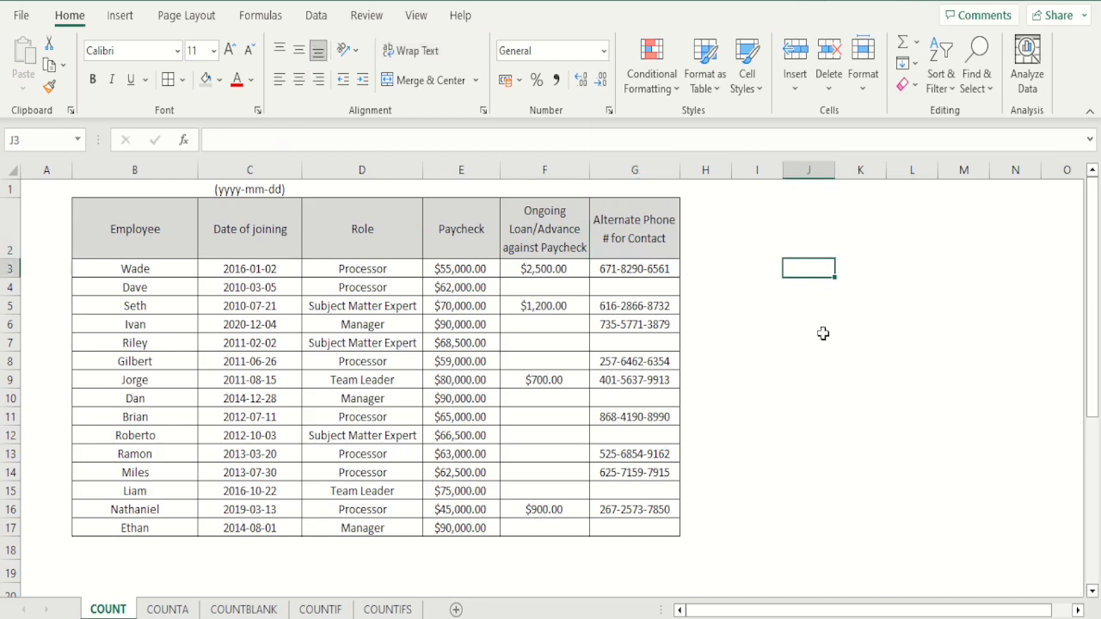
text(=count)
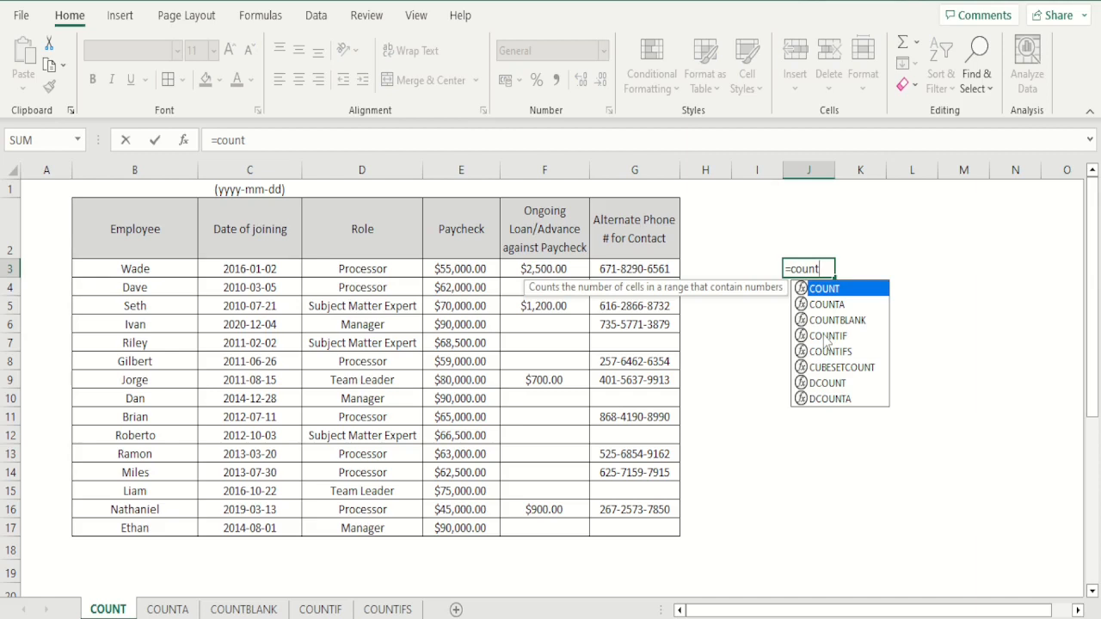
text(()
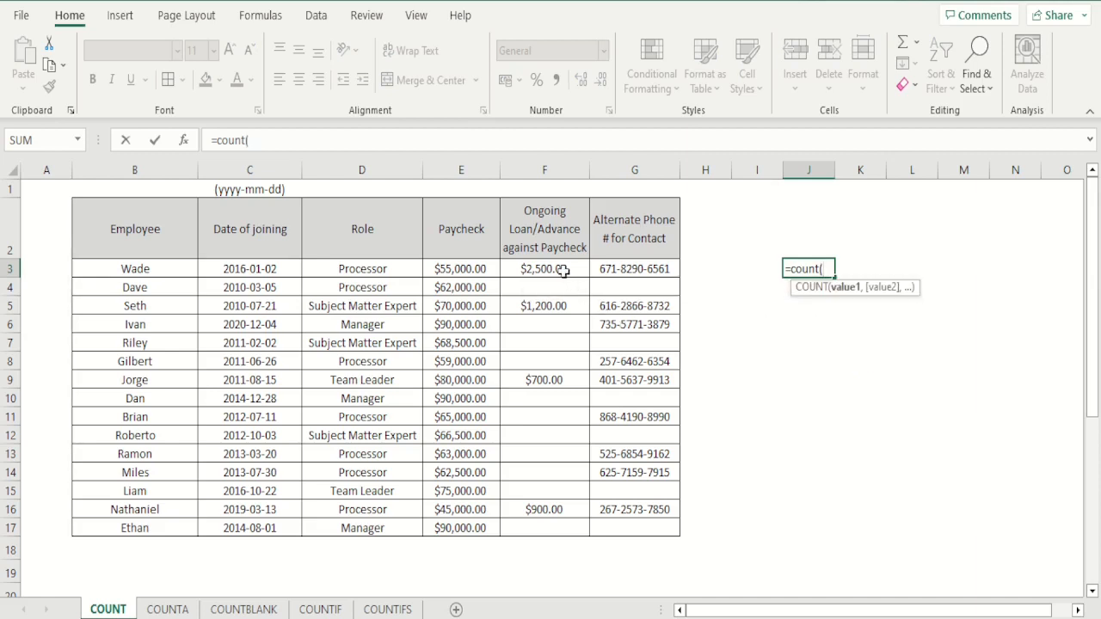
drag(563, 270, 562, 531)
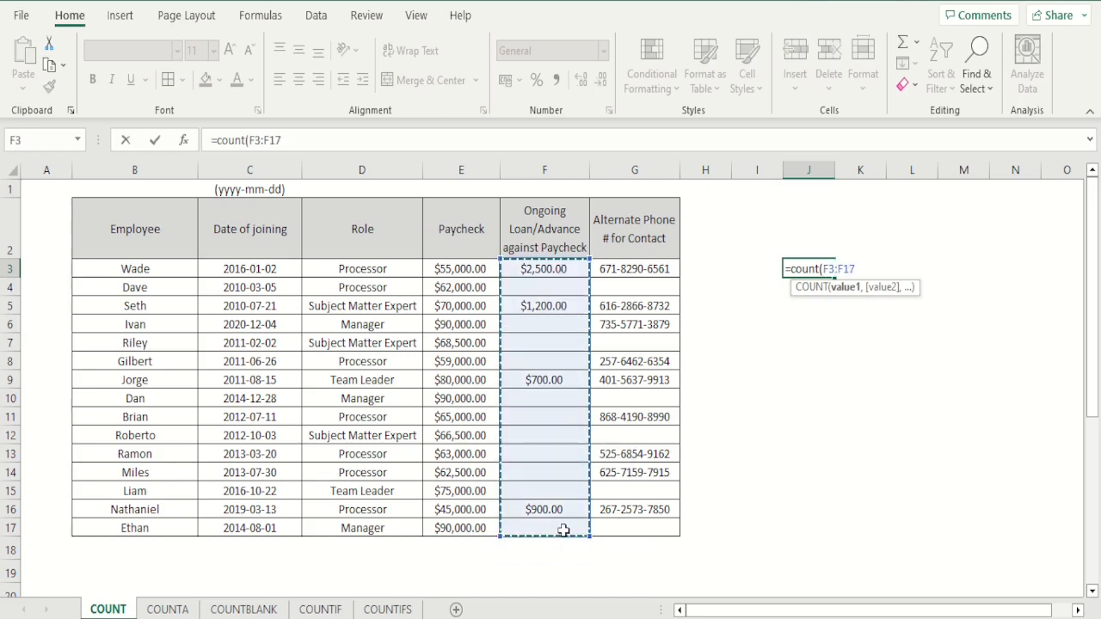
text())
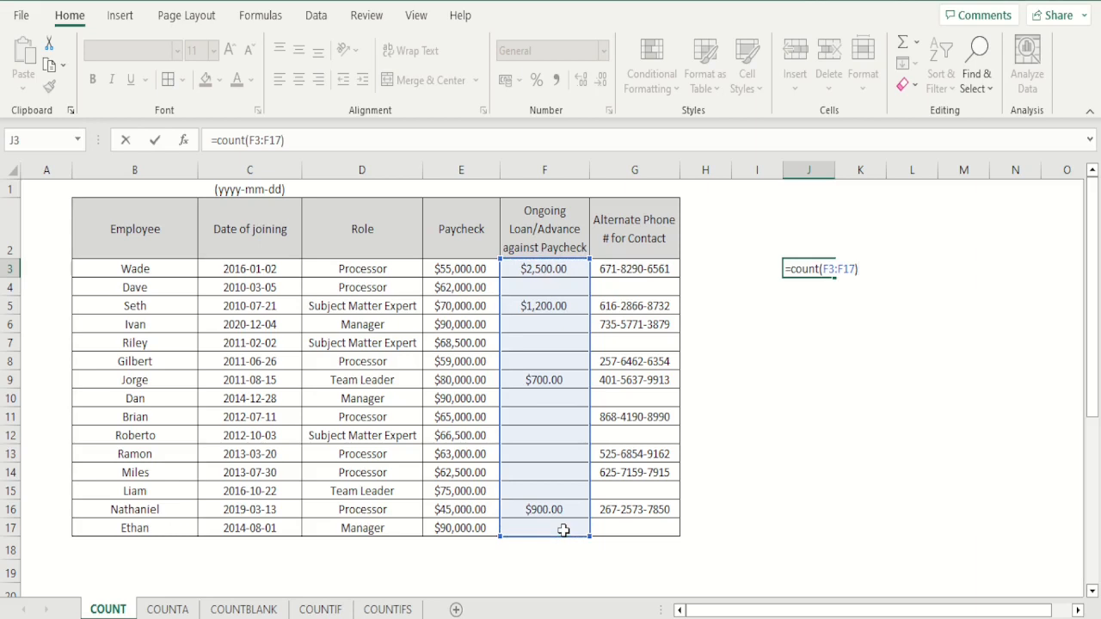
key(Return)
key(Up)
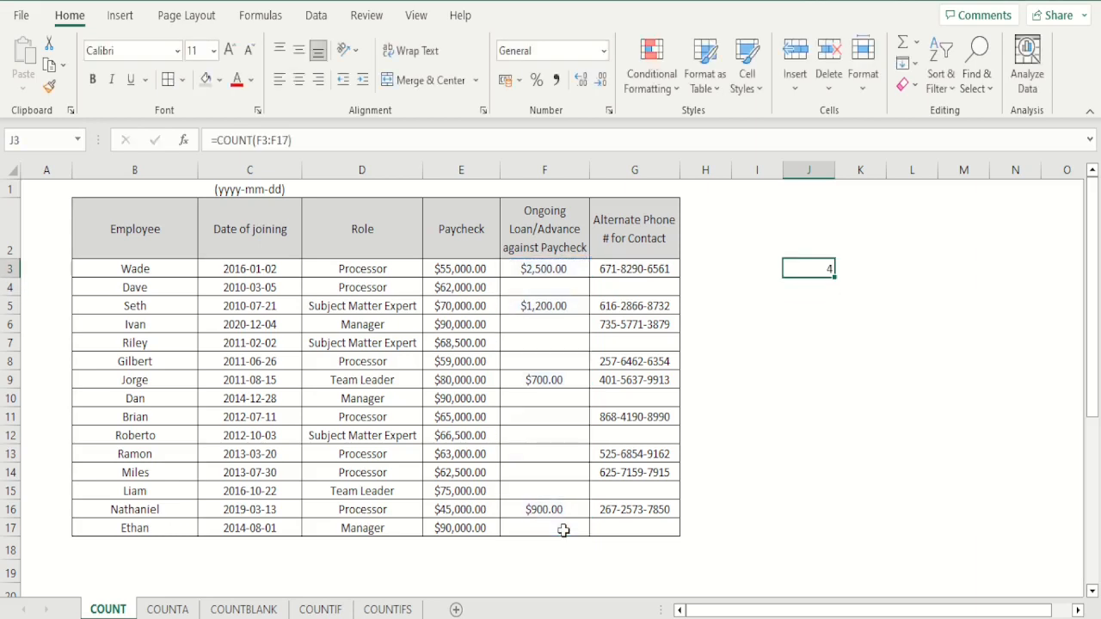
click(298, 79)
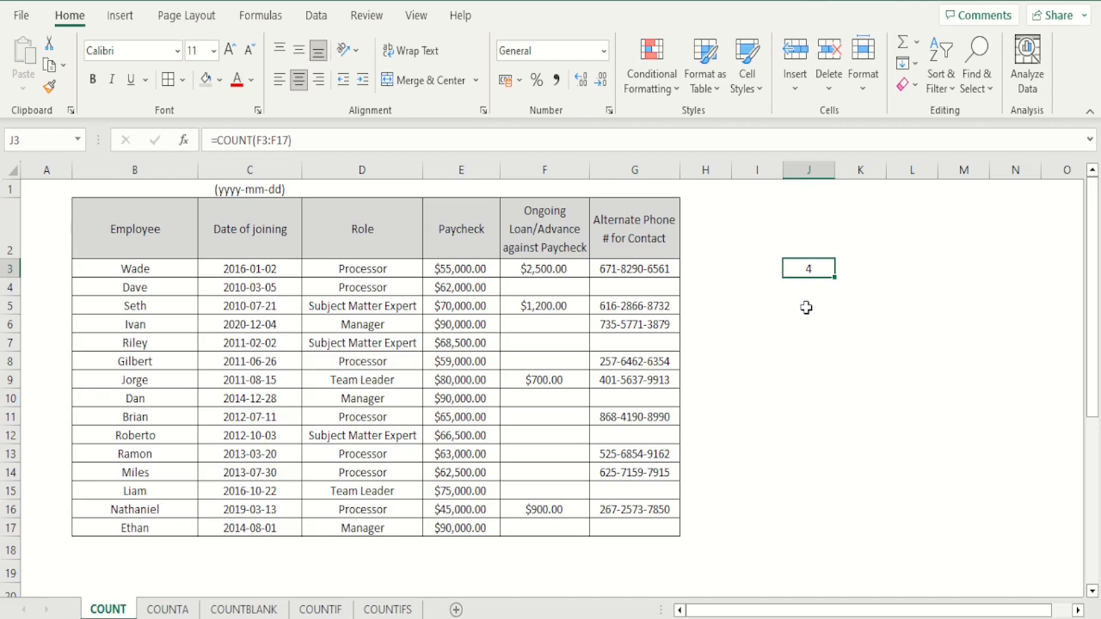
- Begin a COUNT formula in cell J4, directly below the loan count
key(Down)
text(=counta)
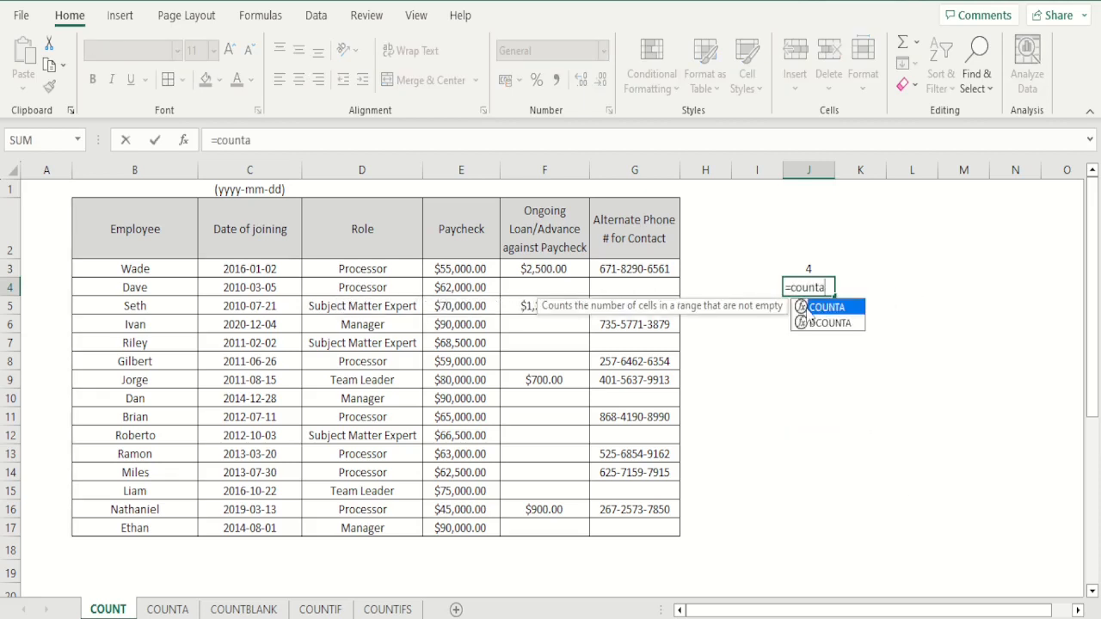
key(BackSpace)
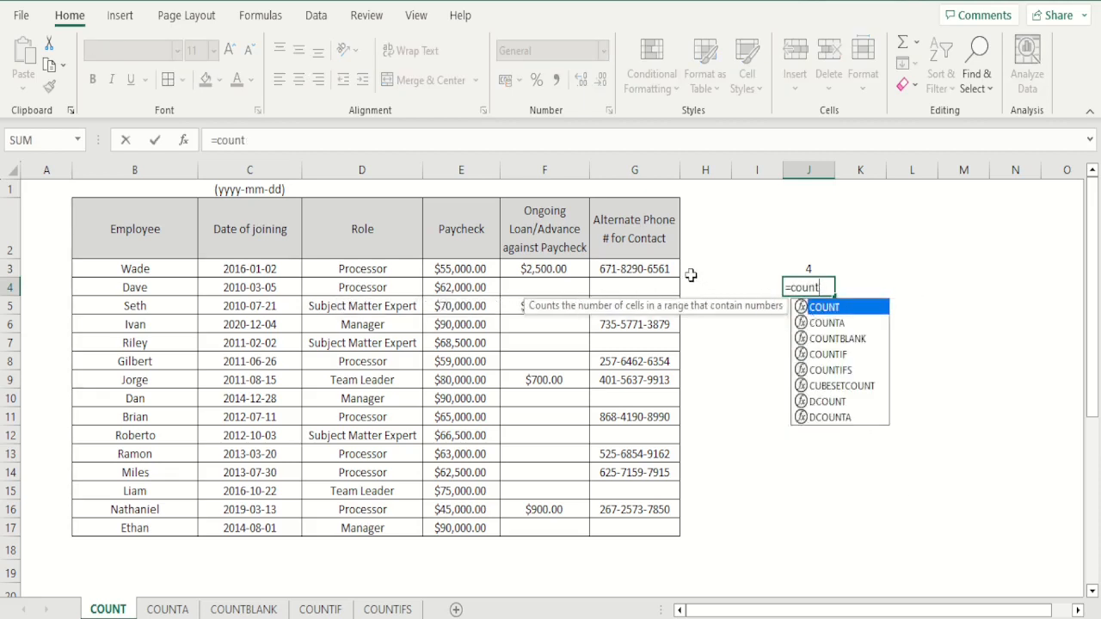
drag(658, 270, 652, 525)
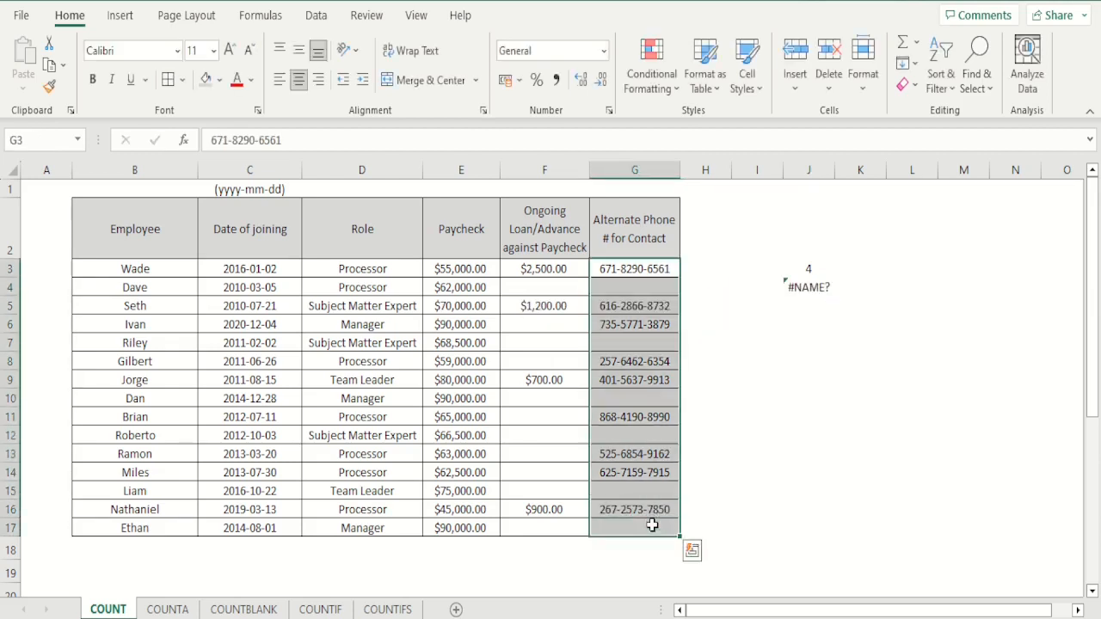
text())
key(Return)
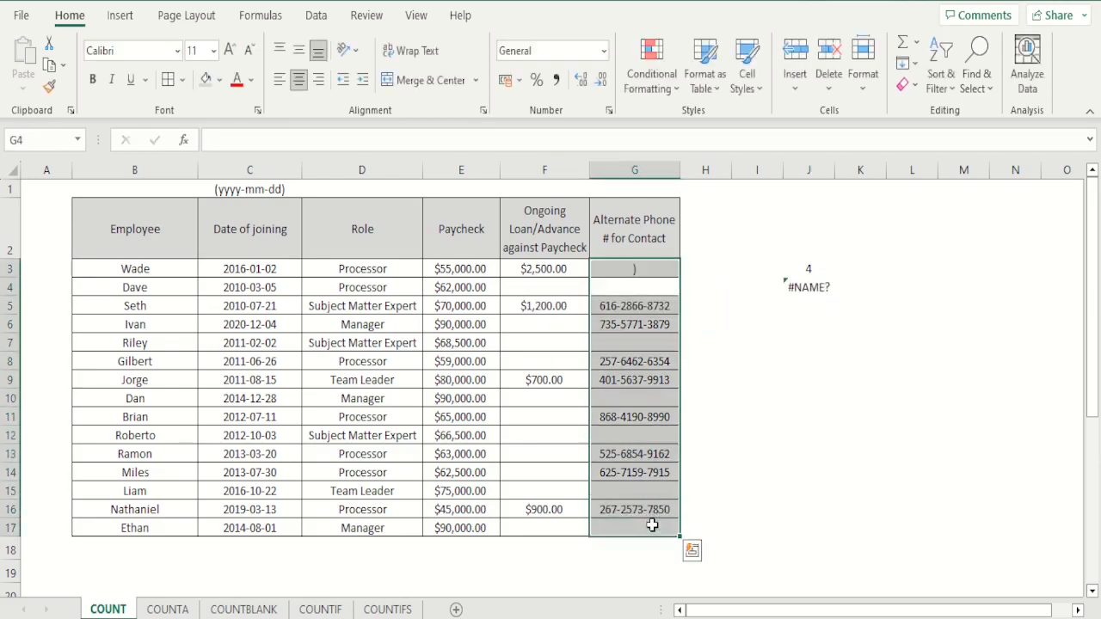
click(753, 378)
key(ctrl+z)
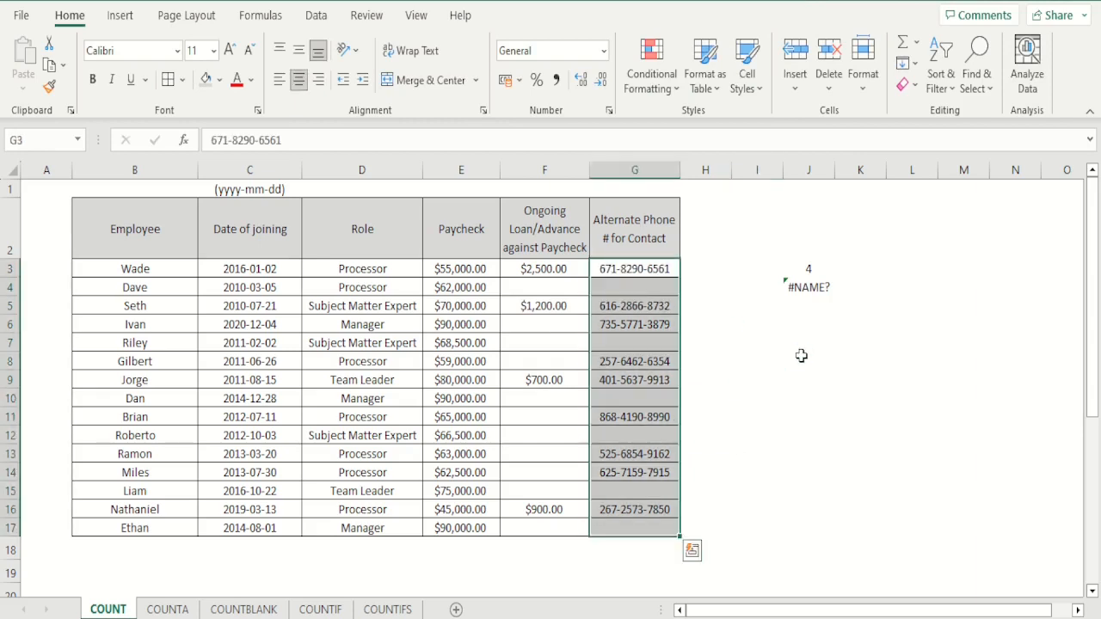
- Complete the formula in J4 as =COUNT(G3:G17) to cover the Alternate Phone column
click(810, 291)
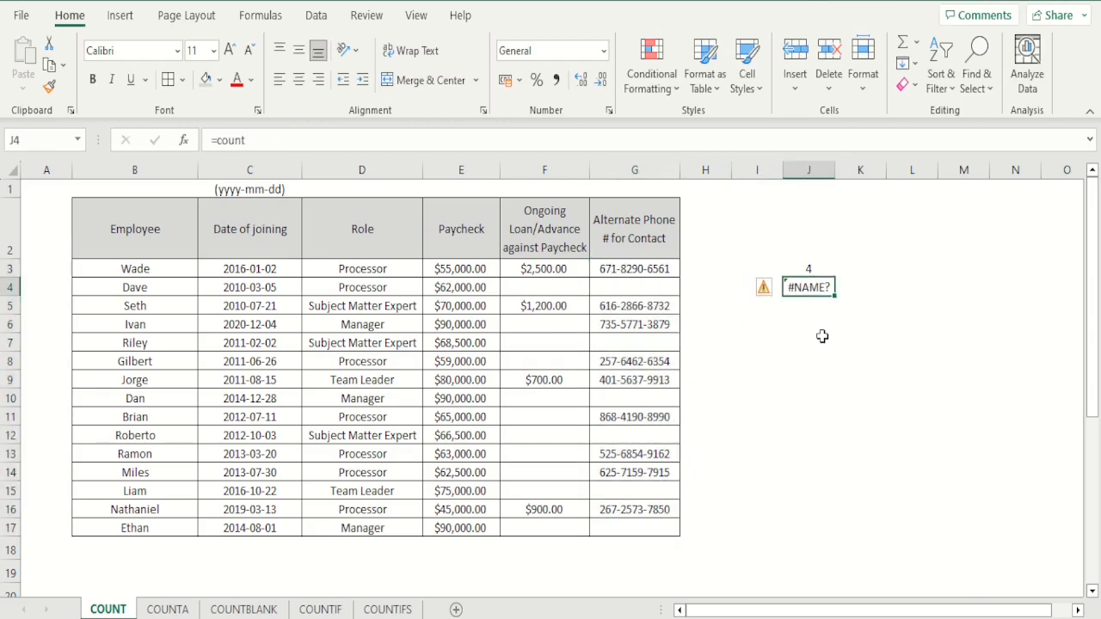
click(565, 136)
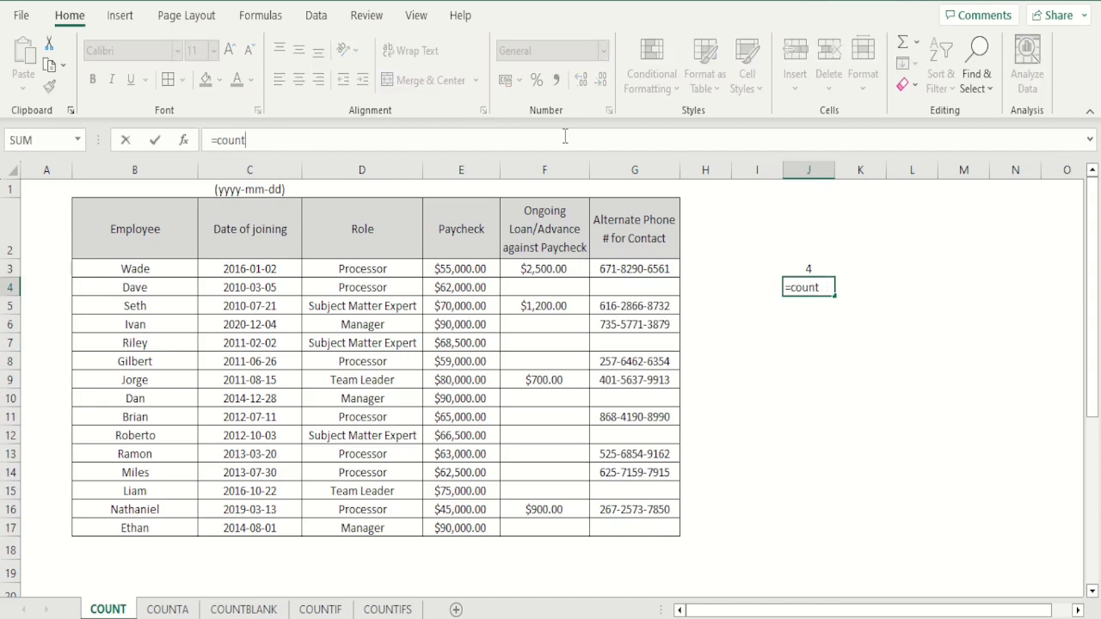
text(()
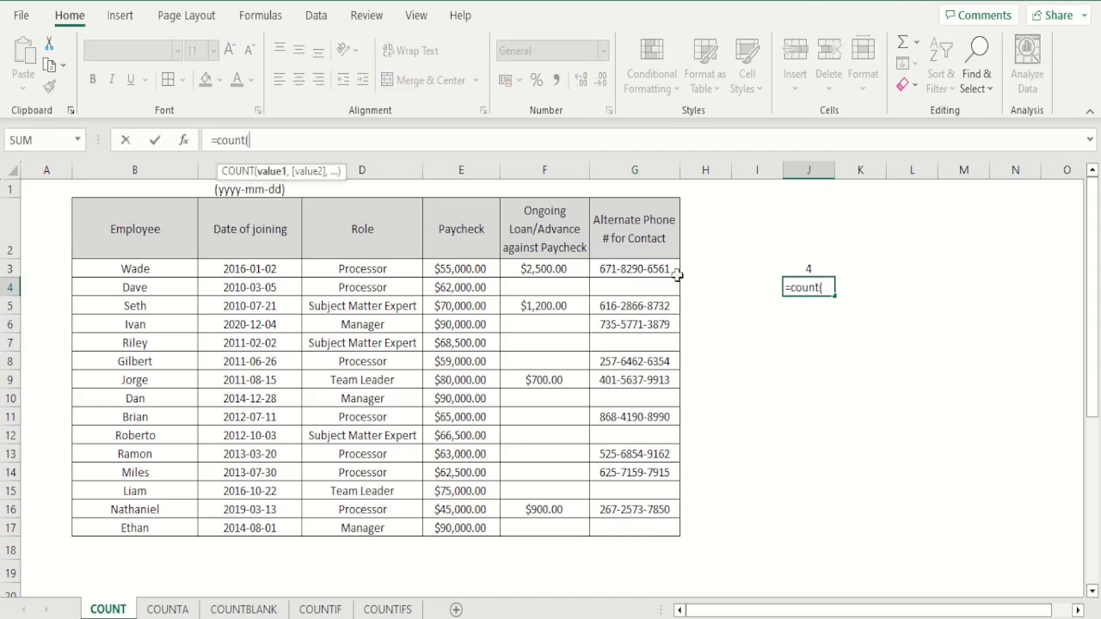
drag(673, 271, 652, 528)
key(Return)
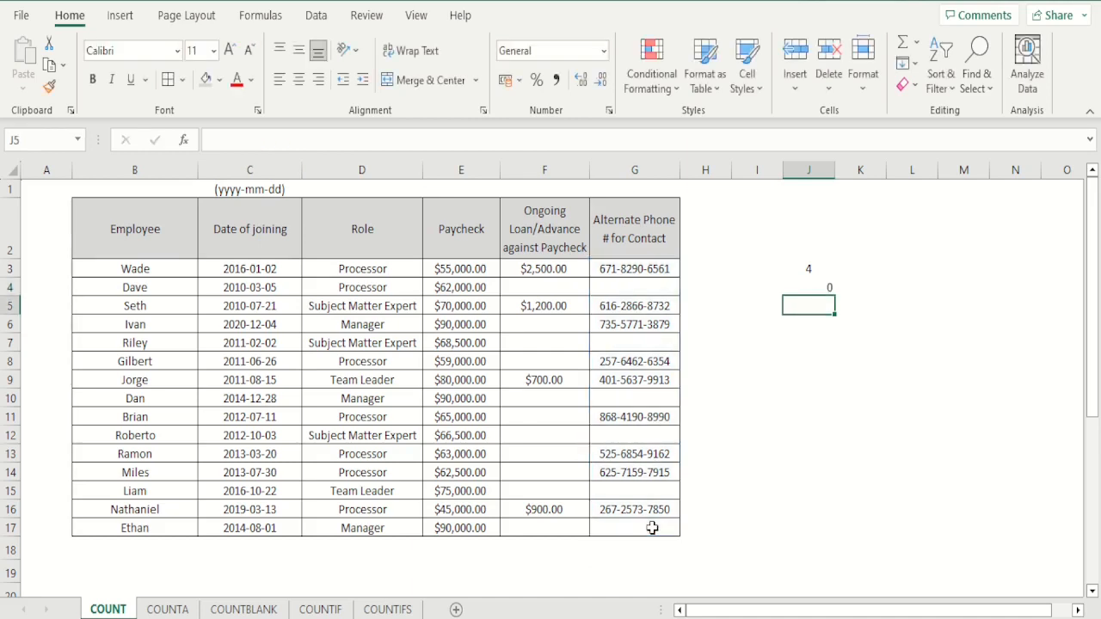
key(Up)
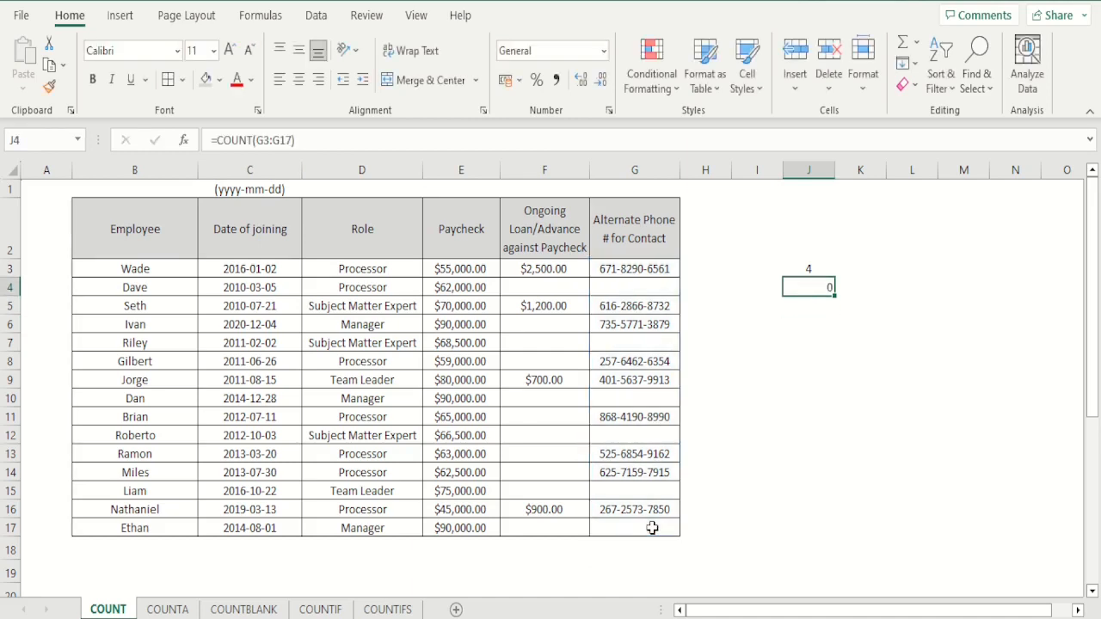
- Center the Alternate Phone count in cell J4 and check it against the loan count formula above
click(298, 79)
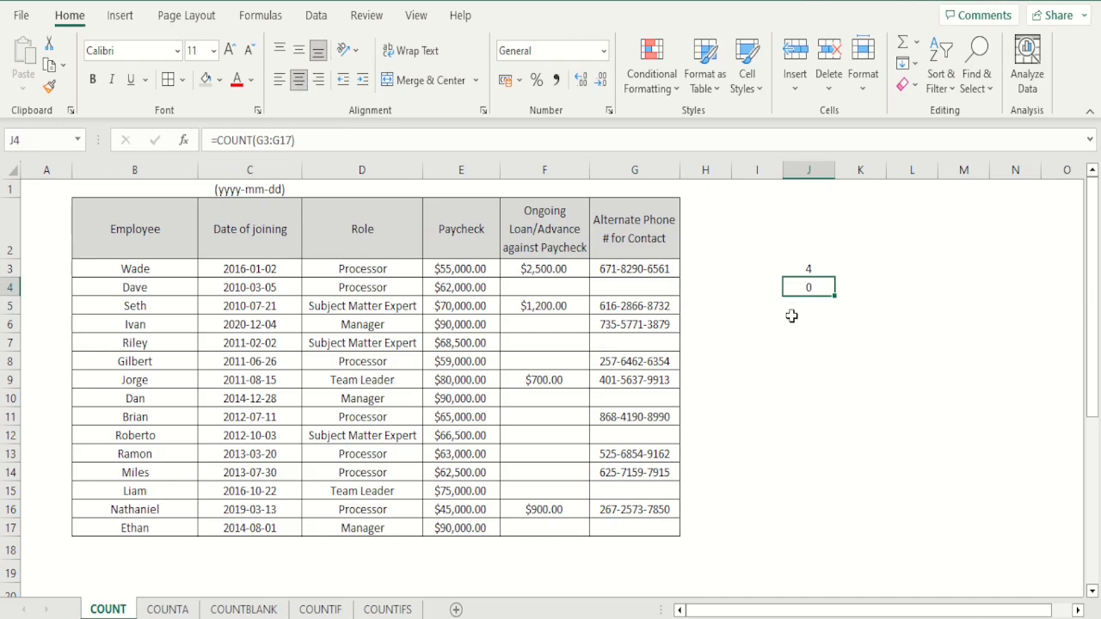
key(Up)
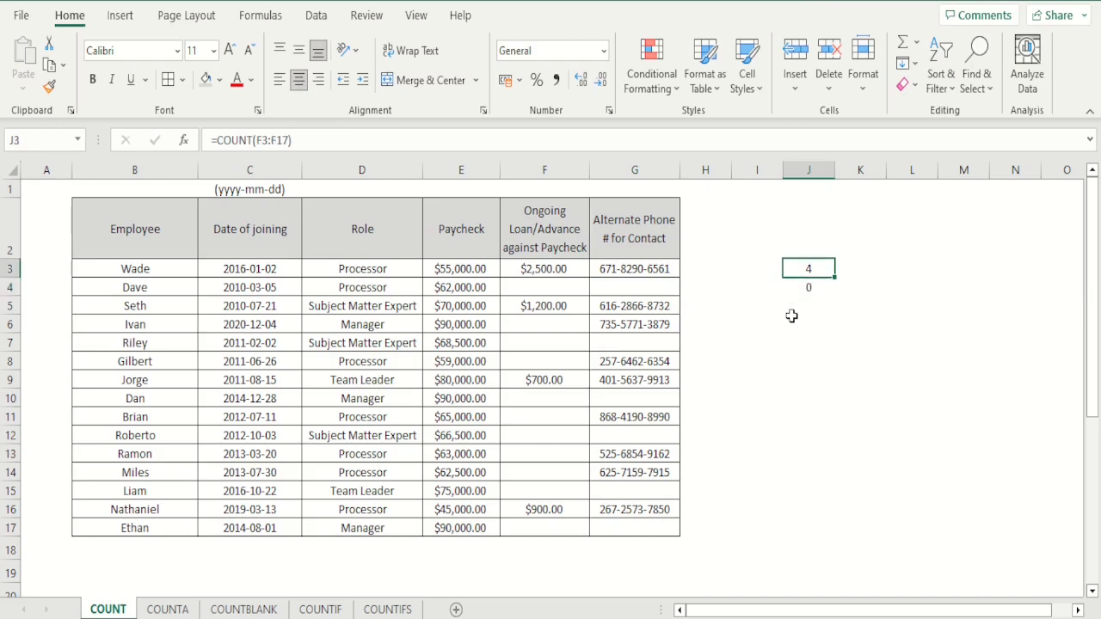
key(Down)
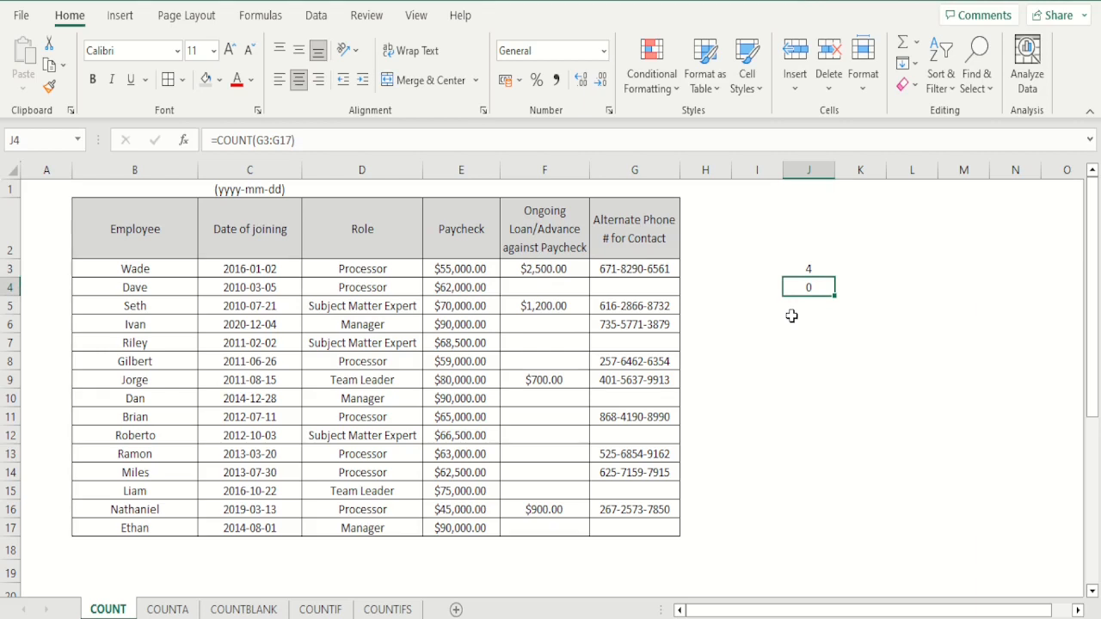
- Inspect the first entry of the Alternate Phone column in G3, and return to the count formula in J4
key(Left)
key(Left)
key(Left)
key(Up)
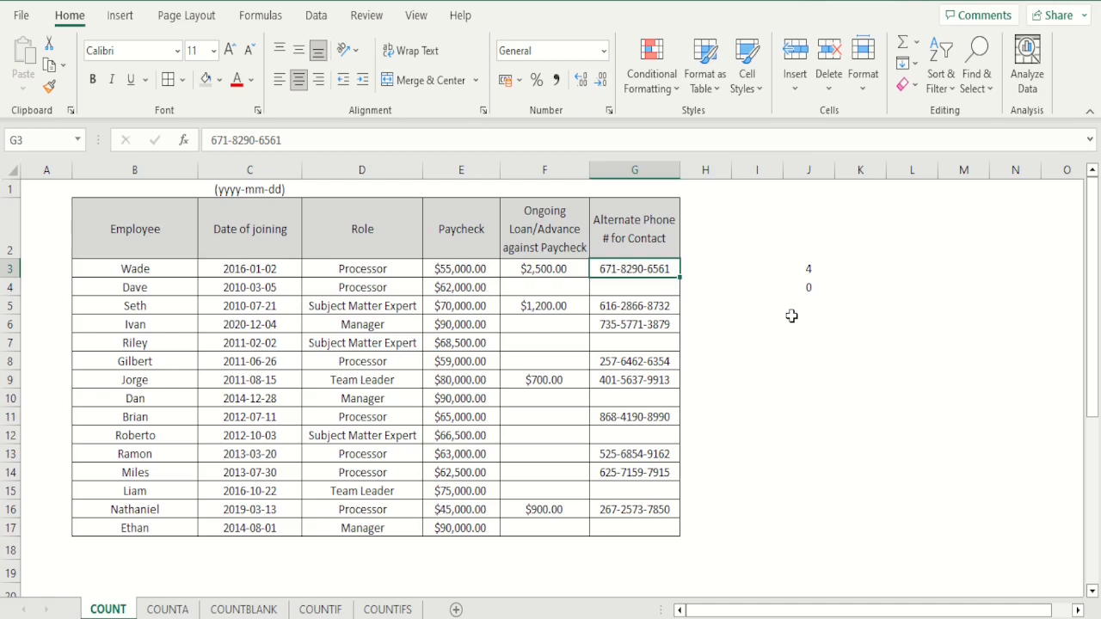
key(Right)
key(Right)
key(Right)
key(Down)
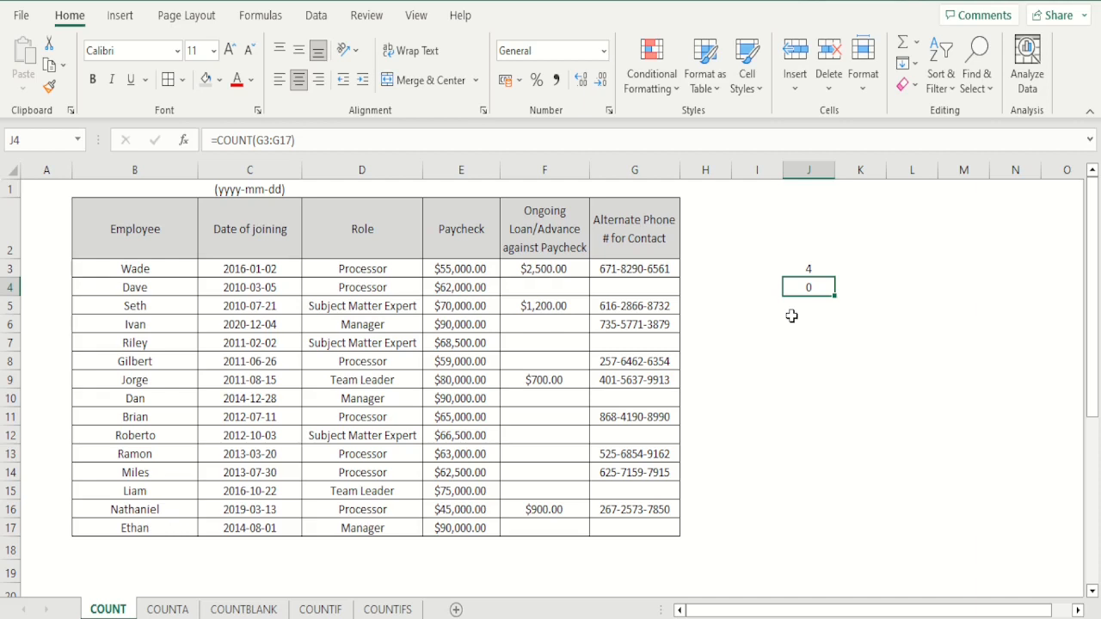
- Count the Employee column in cell J5 with =COUNT(B3:B17) and center the result
key(Down)
text(=c)
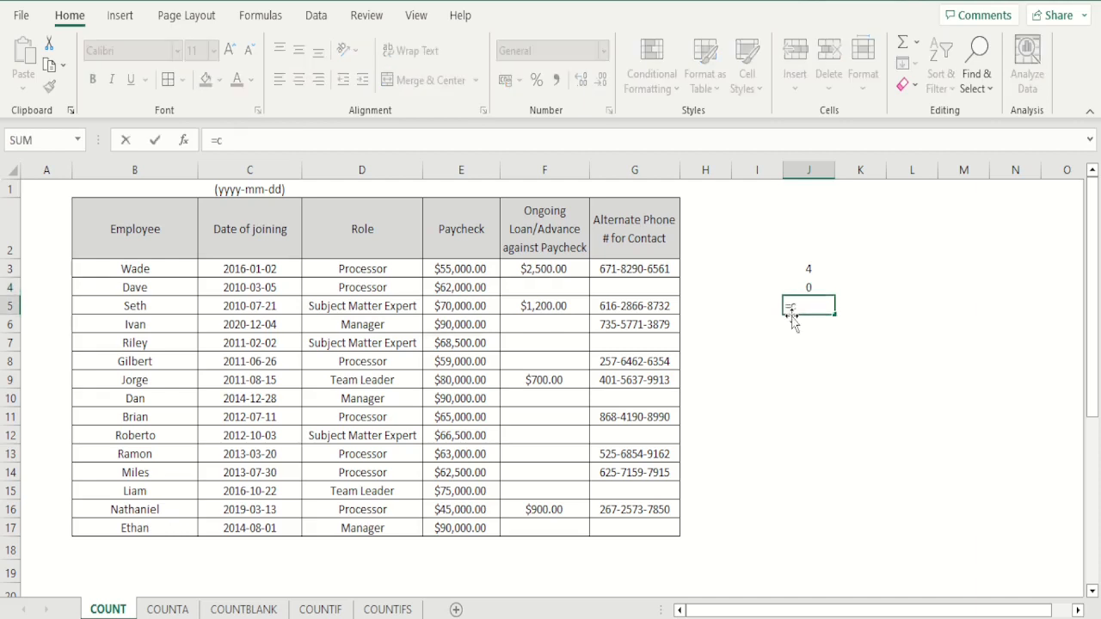
text(ount()
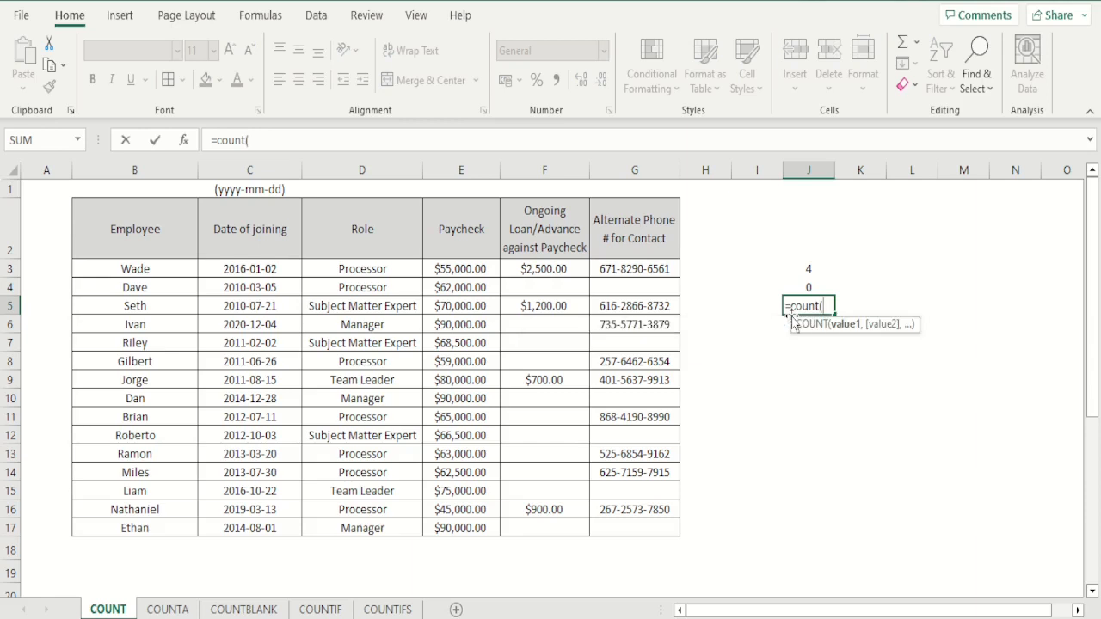
click(185, 275)
drag(184, 275, 178, 531)
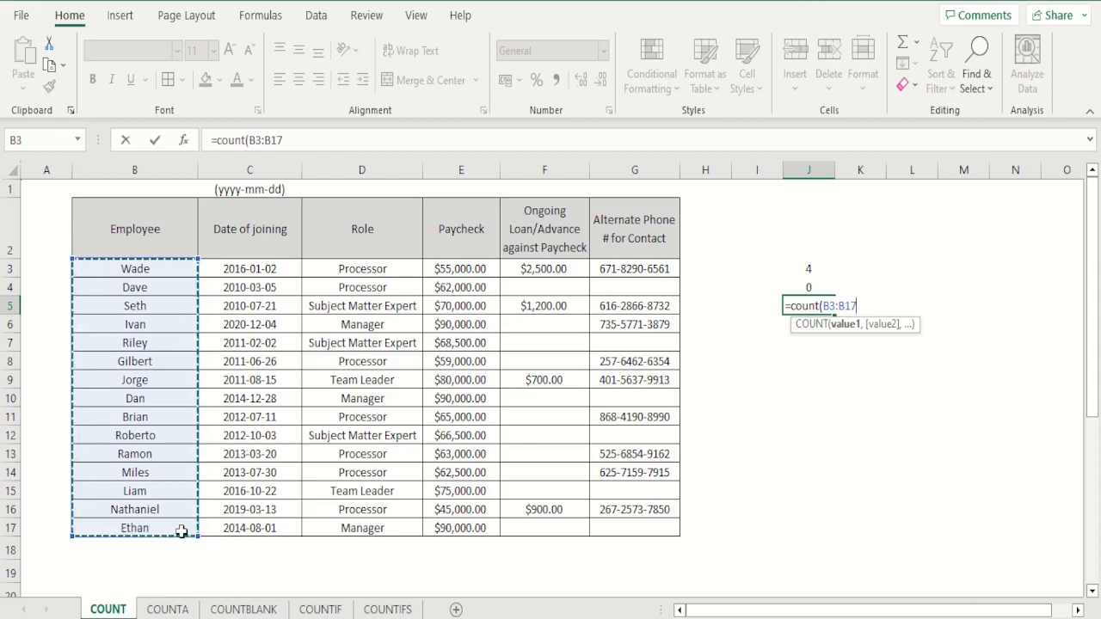
text())
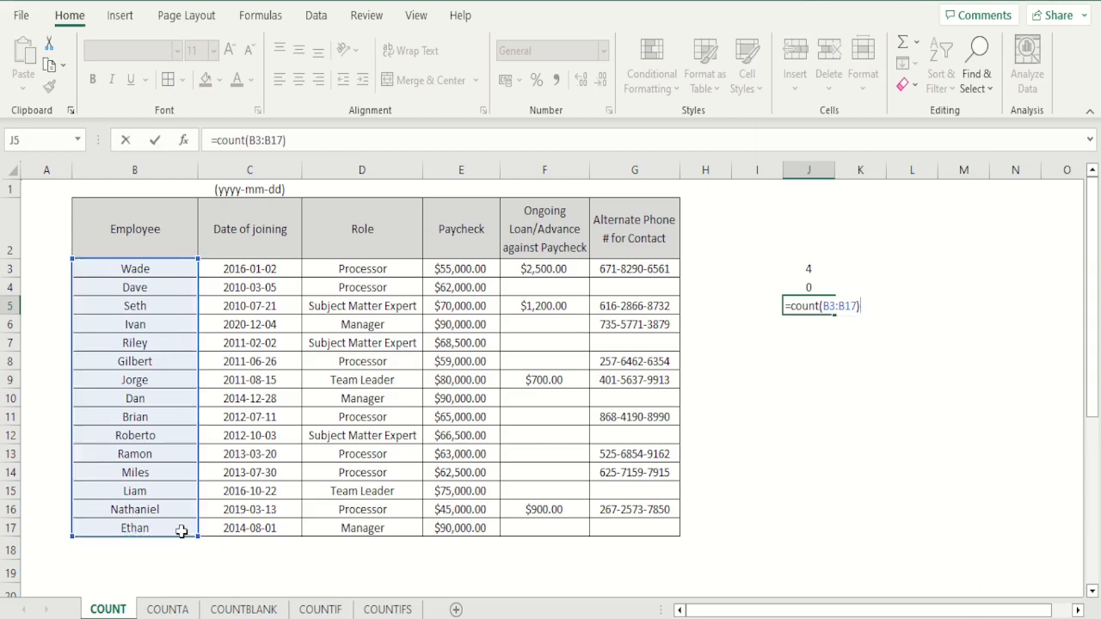
key(Return)
key(Up)
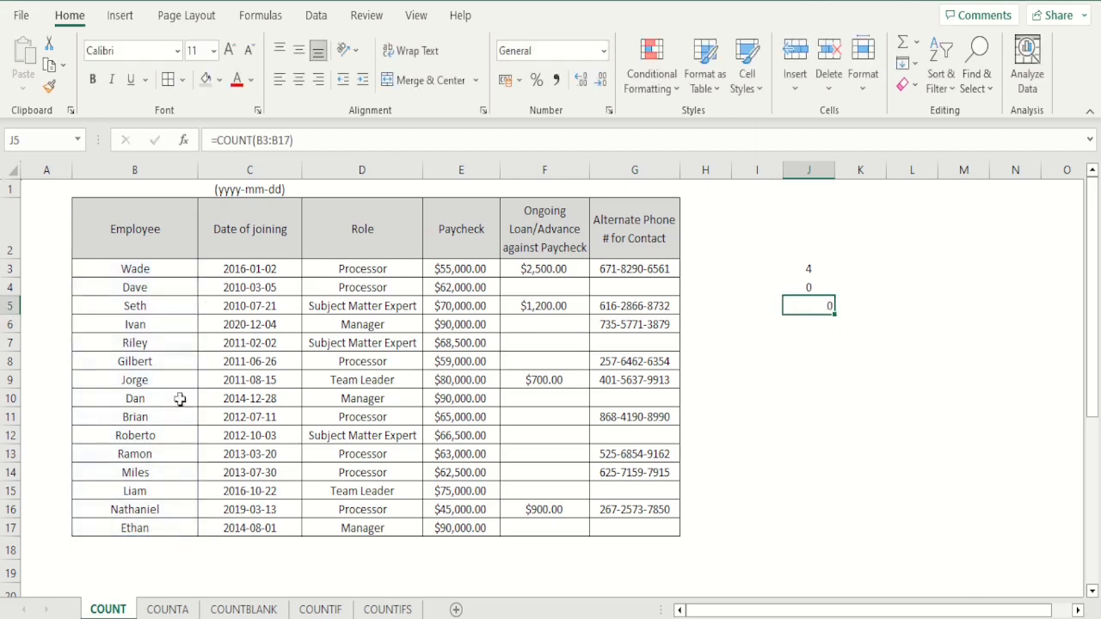
click(299, 80)
- Compare the COUNT formulas for the phone column in J4 and the employee column in J5
key(Up)
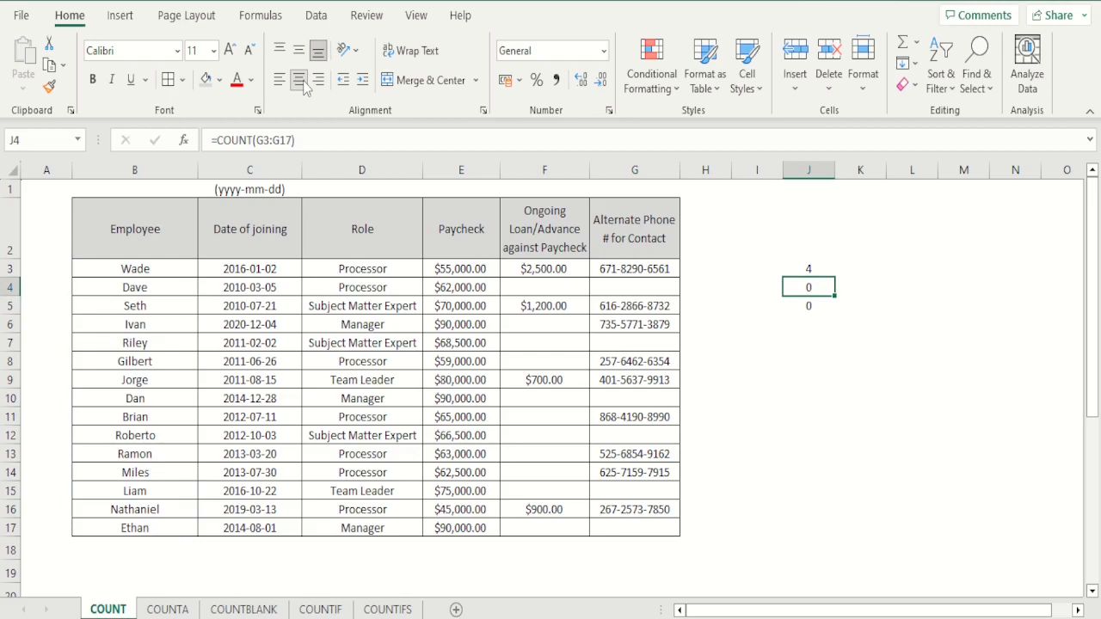
key(Down)
key(Up)
key(Down)
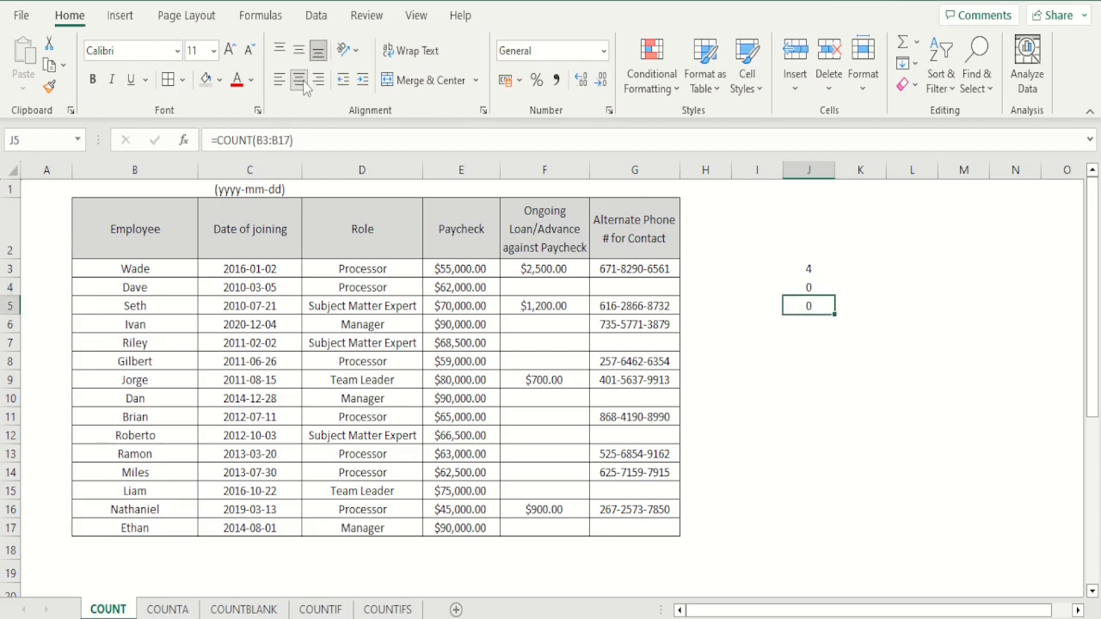
key(Up)
key(Down)
- On the COUNTA sheet, count the filled Alternate Phone cells in J4 with =COUNTA(G3:G17) and center the result
click(166, 609)
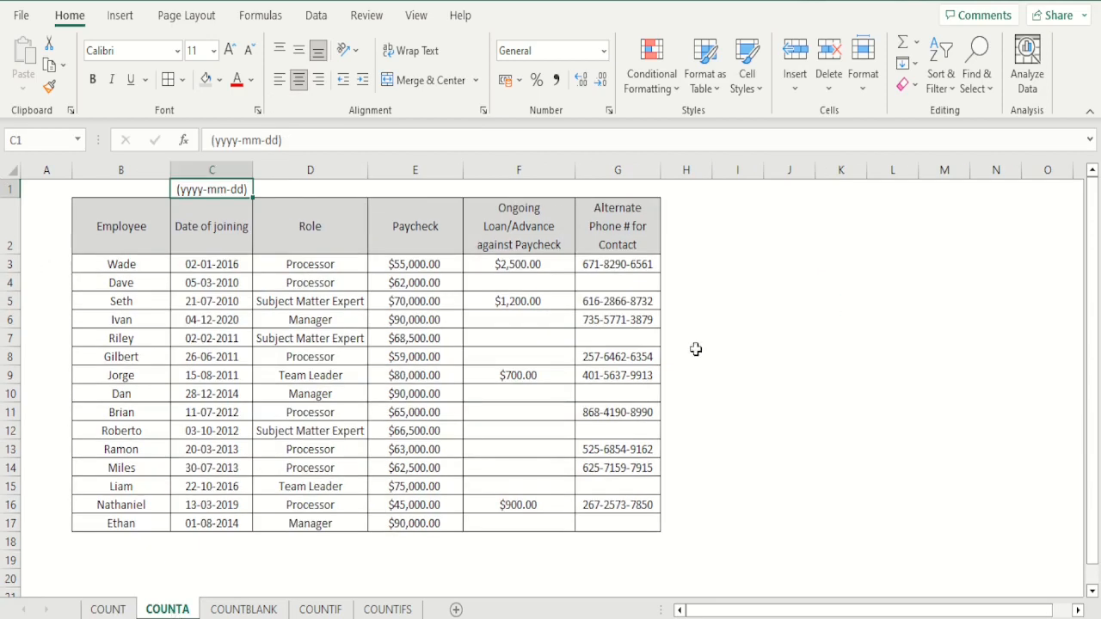
click(751, 316)
click(788, 288)
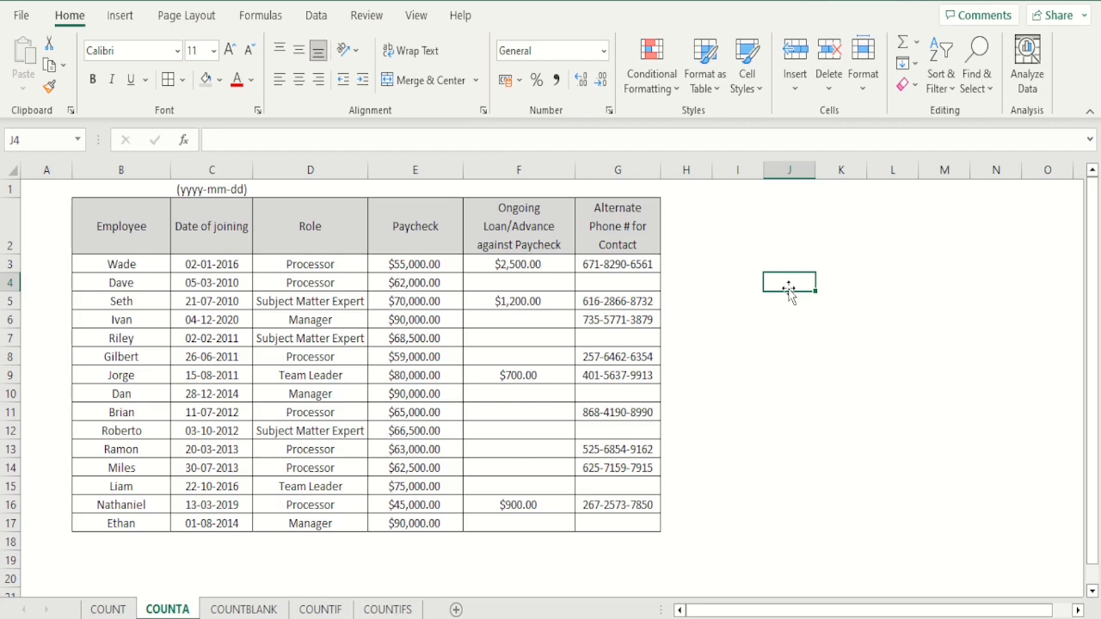
text(=)
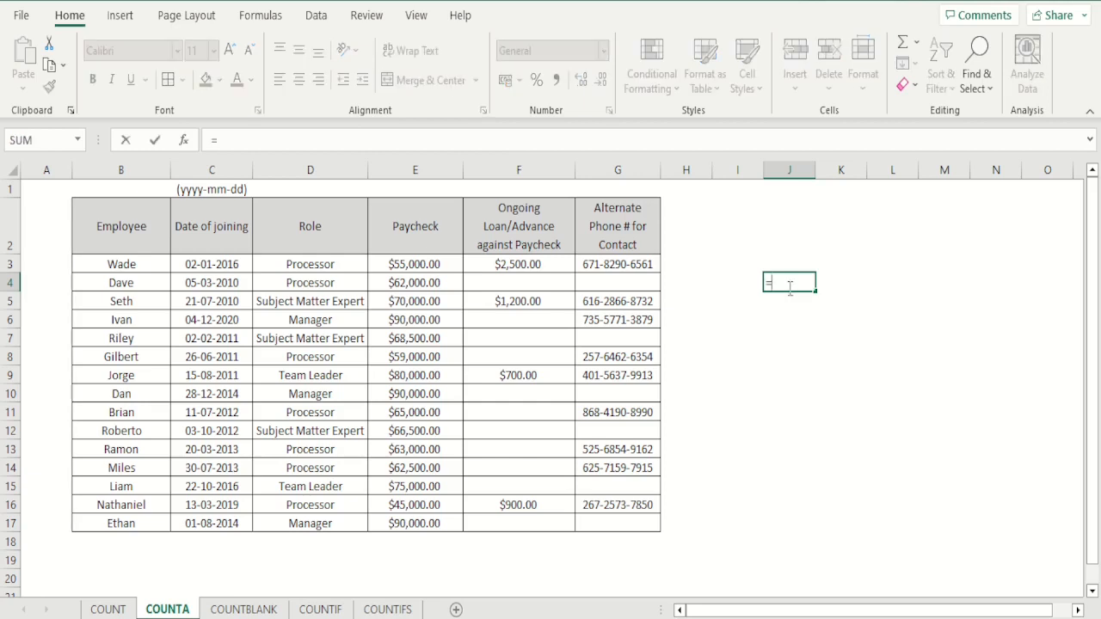
text(counta)
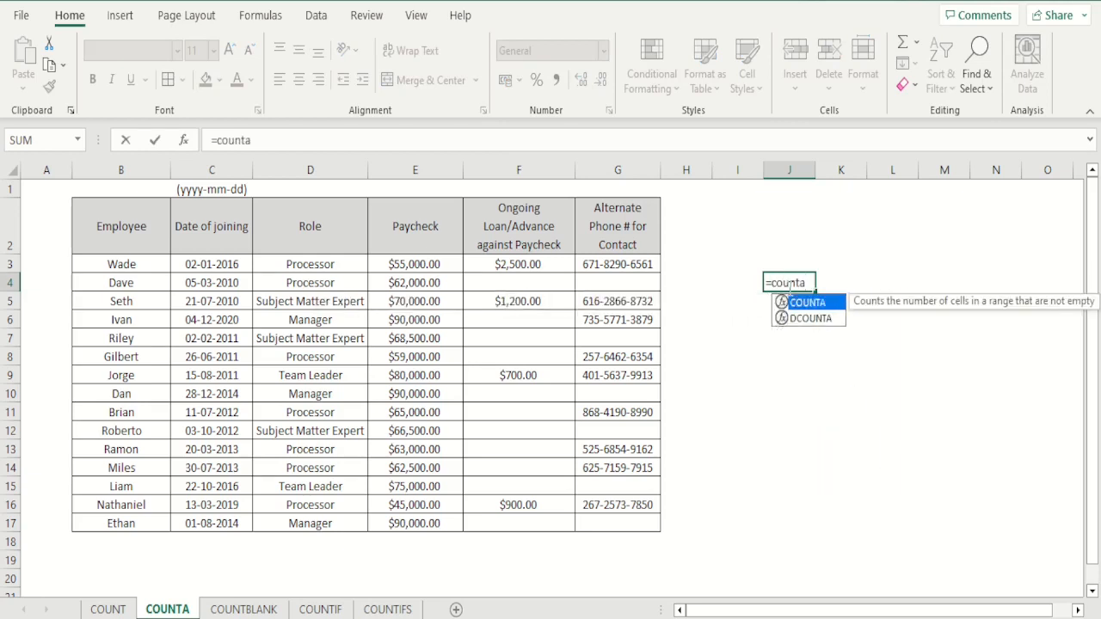
text(()
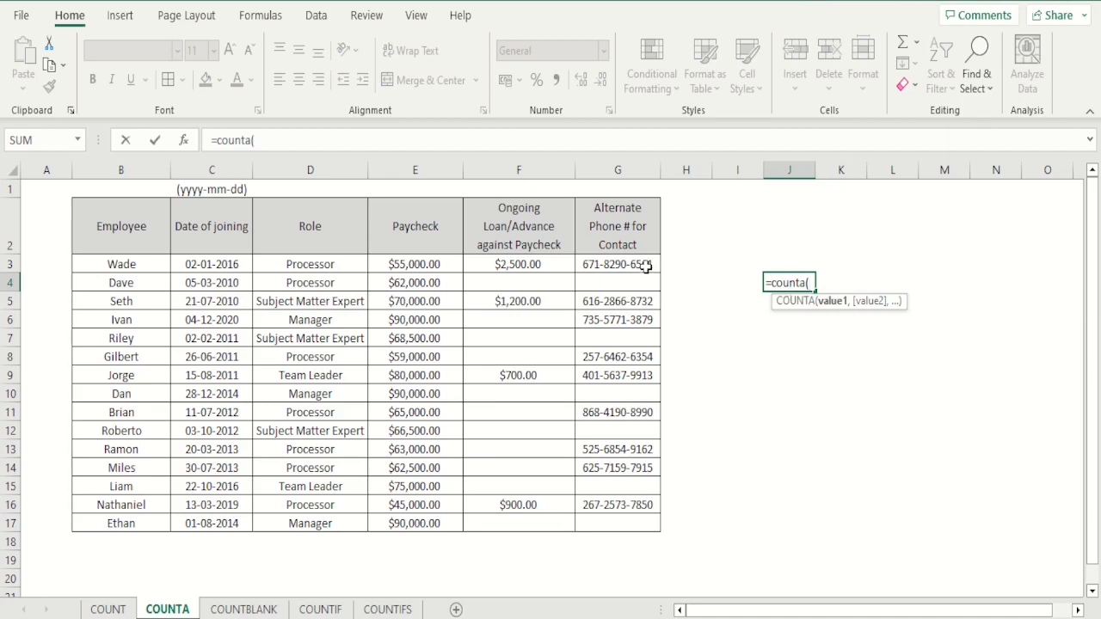
drag(645, 265, 644, 525)
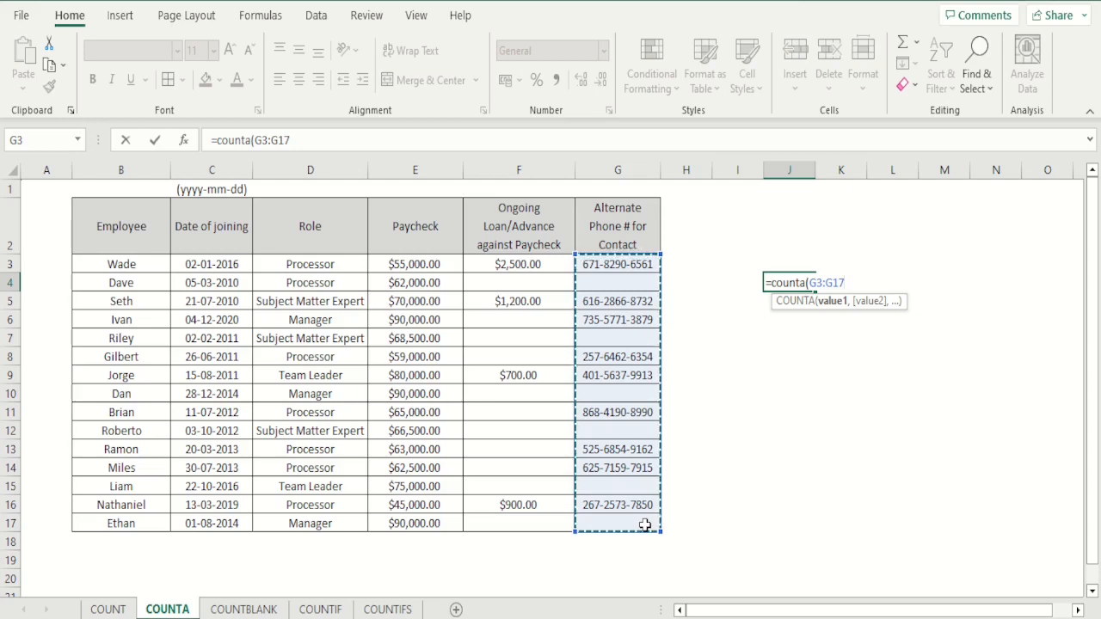
text())
key(Return)
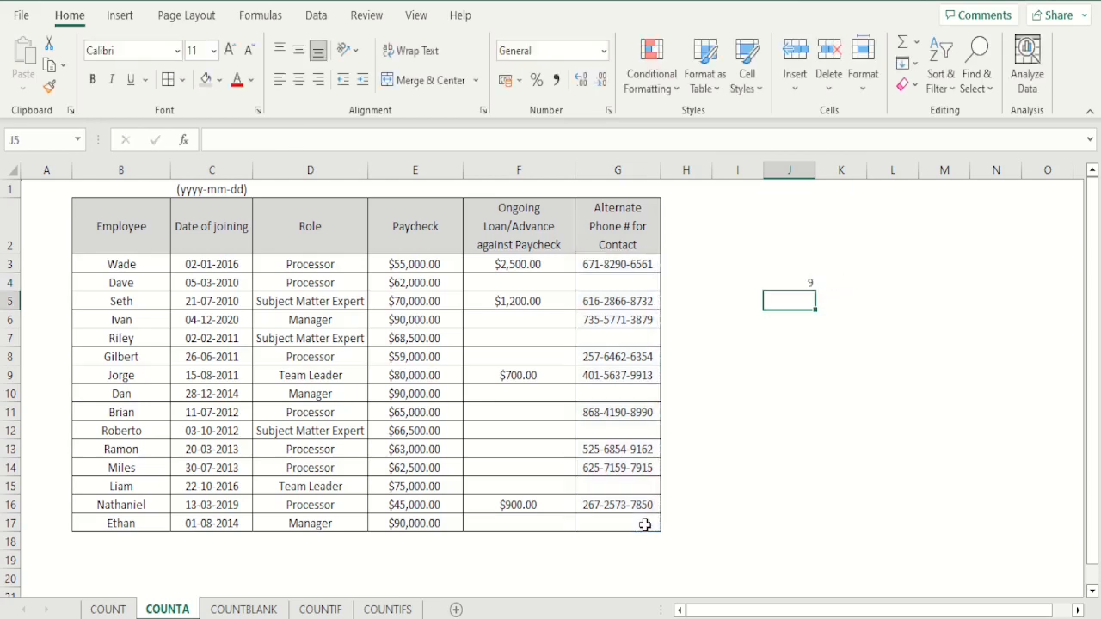
key(Up)
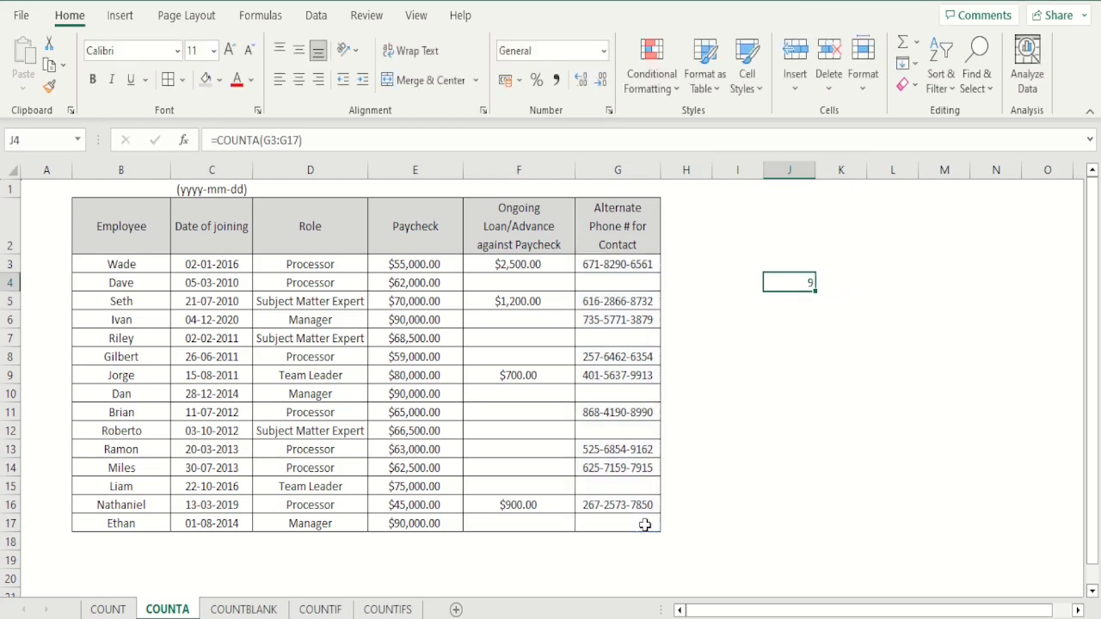
click(298, 80)
- Clear the COUNTA formula from cell J4
key(Down)
key(Down)
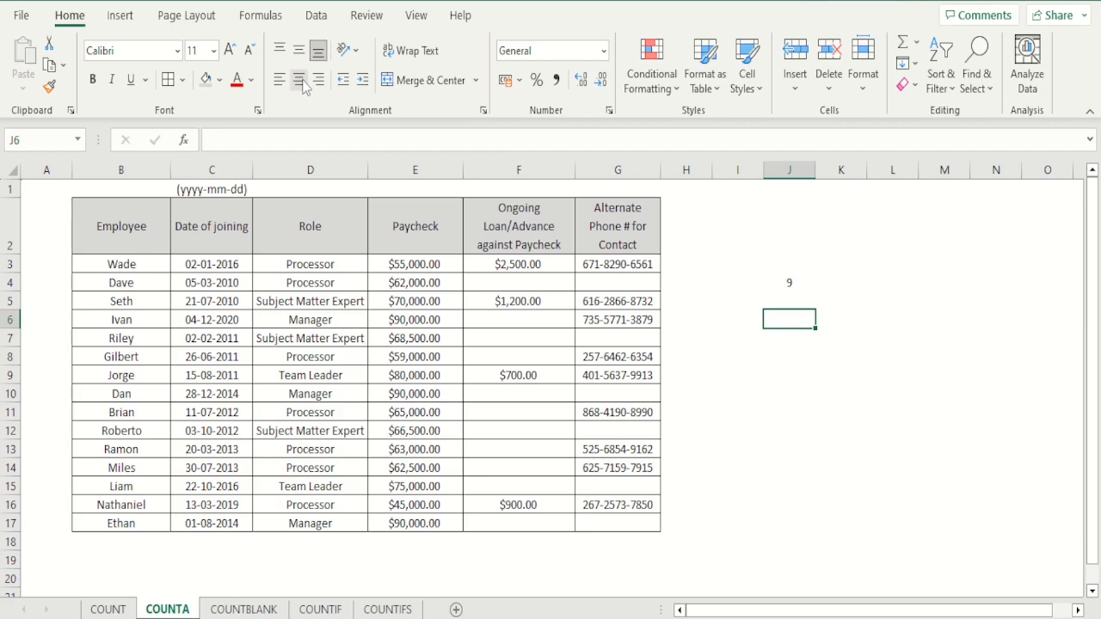
key(Up)
key(Up)
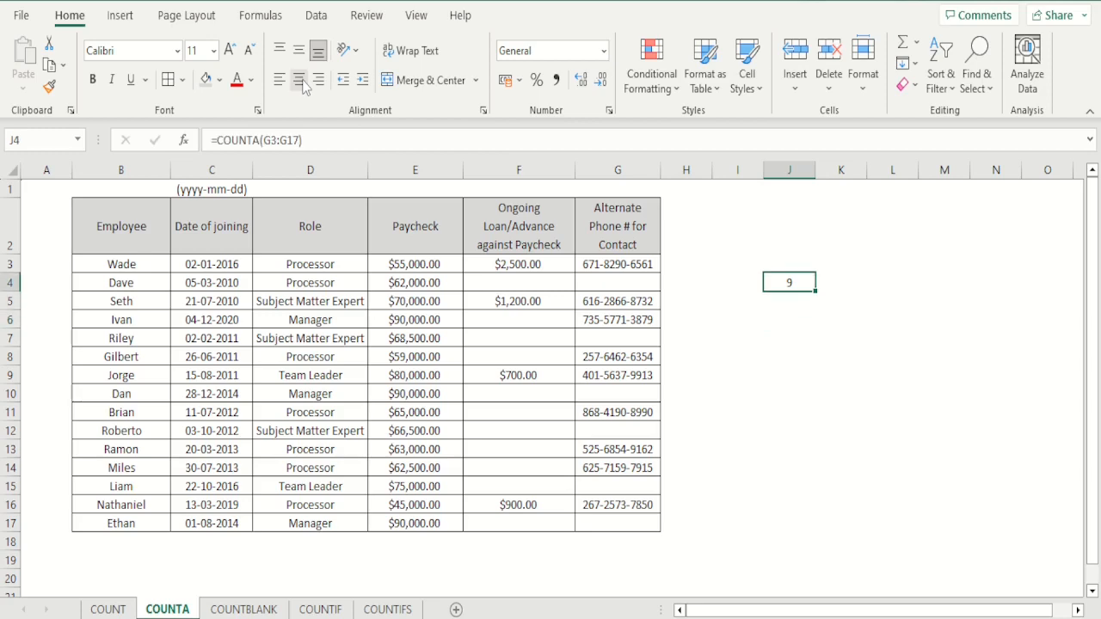
key(Delete)
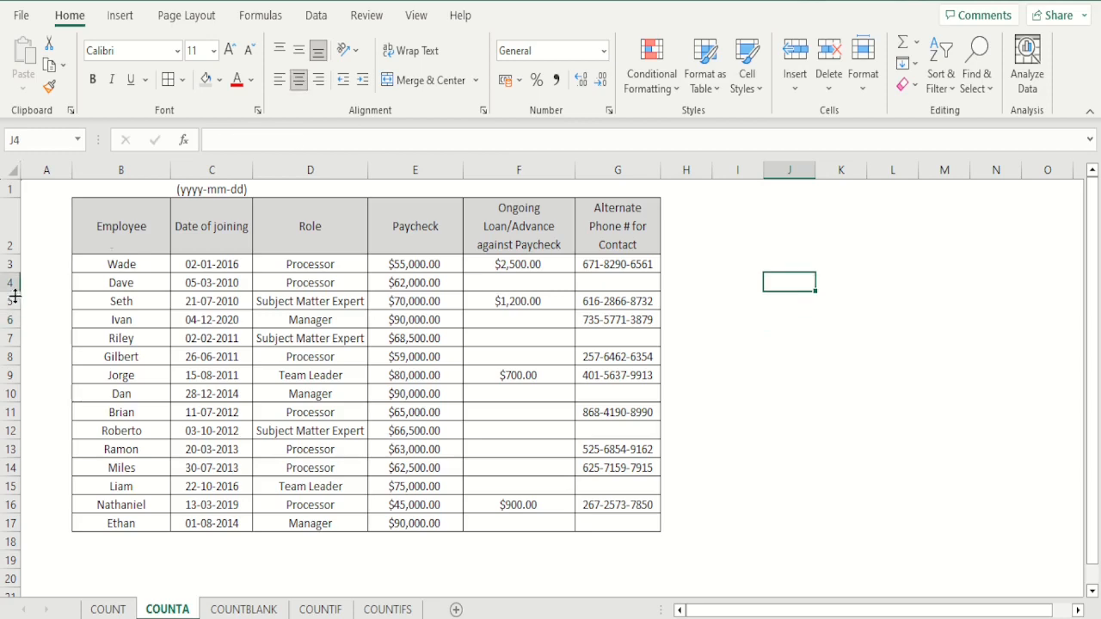
- On the COUNTBLANK sheet, count the empty Alternate Phone cells in K4 with =COUNTBLANK(G3:G17)
click(262, 610)
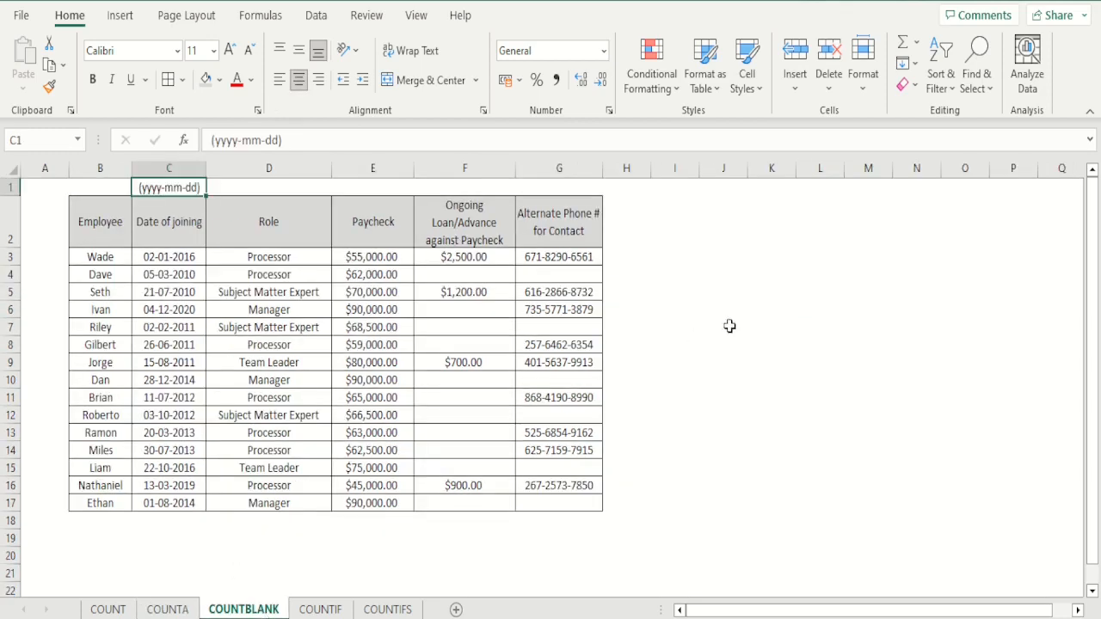
click(753, 282)
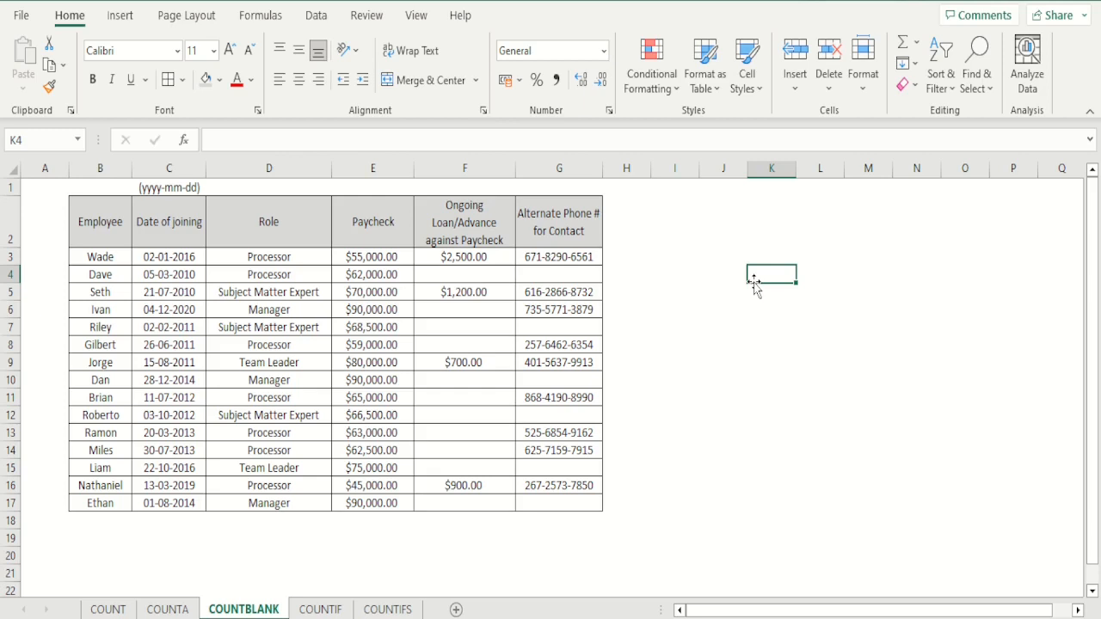
text(=count)
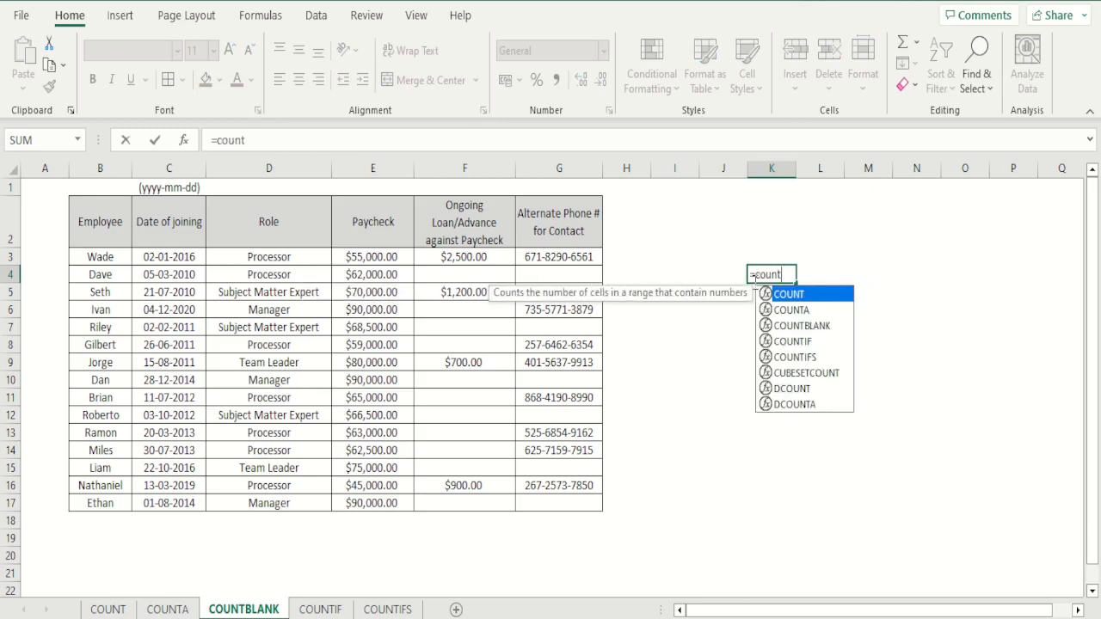
text(bln)
key(BackSpace)
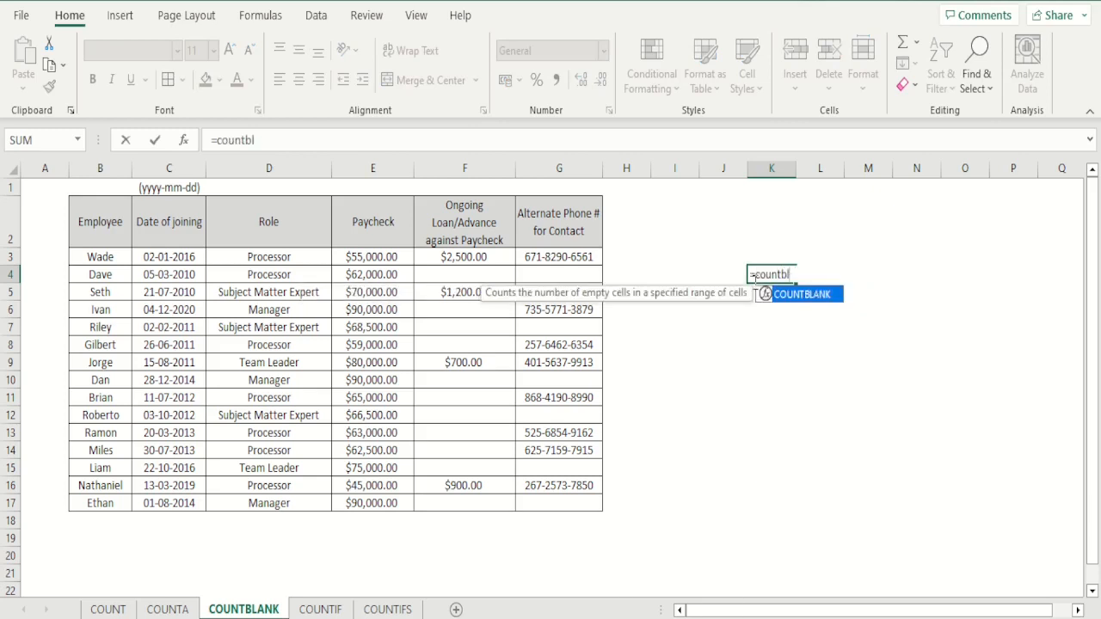
text(ank()
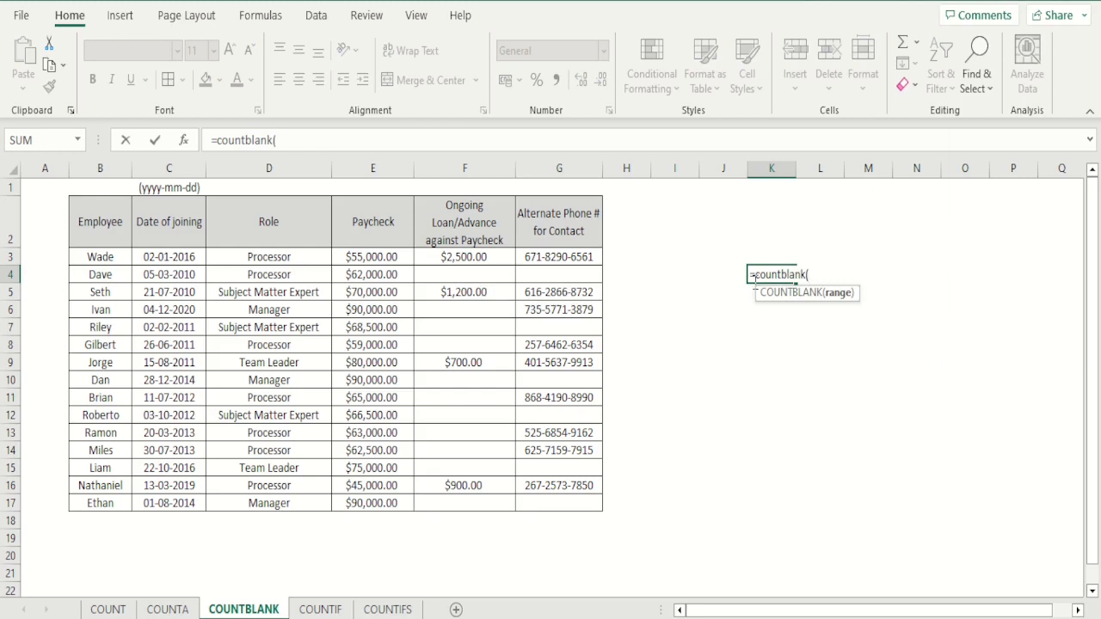
drag(580, 255, 572, 501)
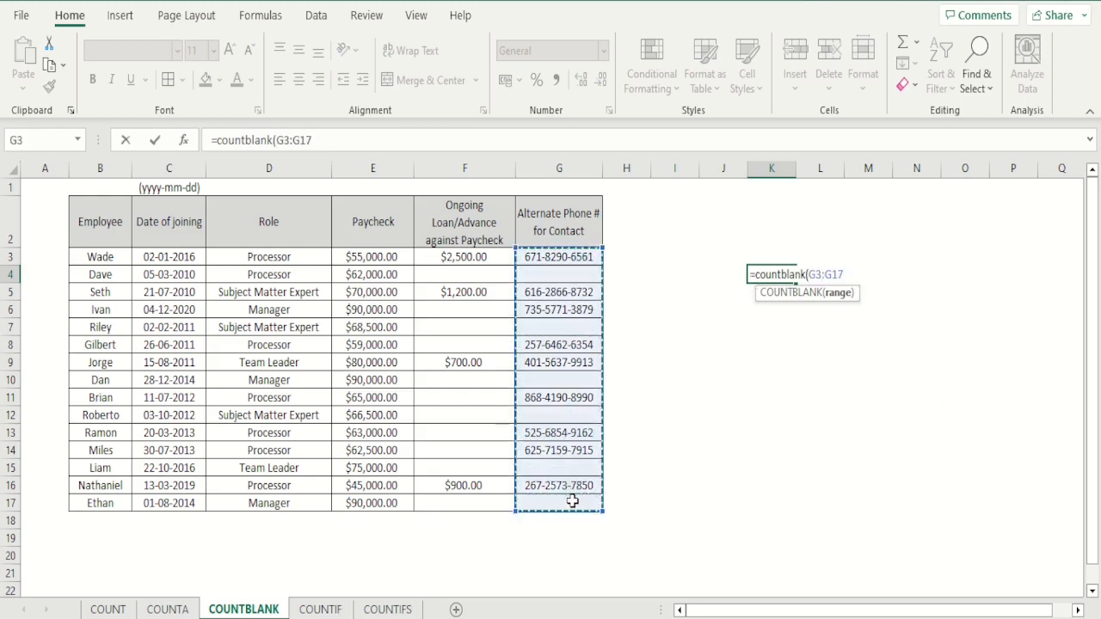
text())
key(Return)
key(Up)
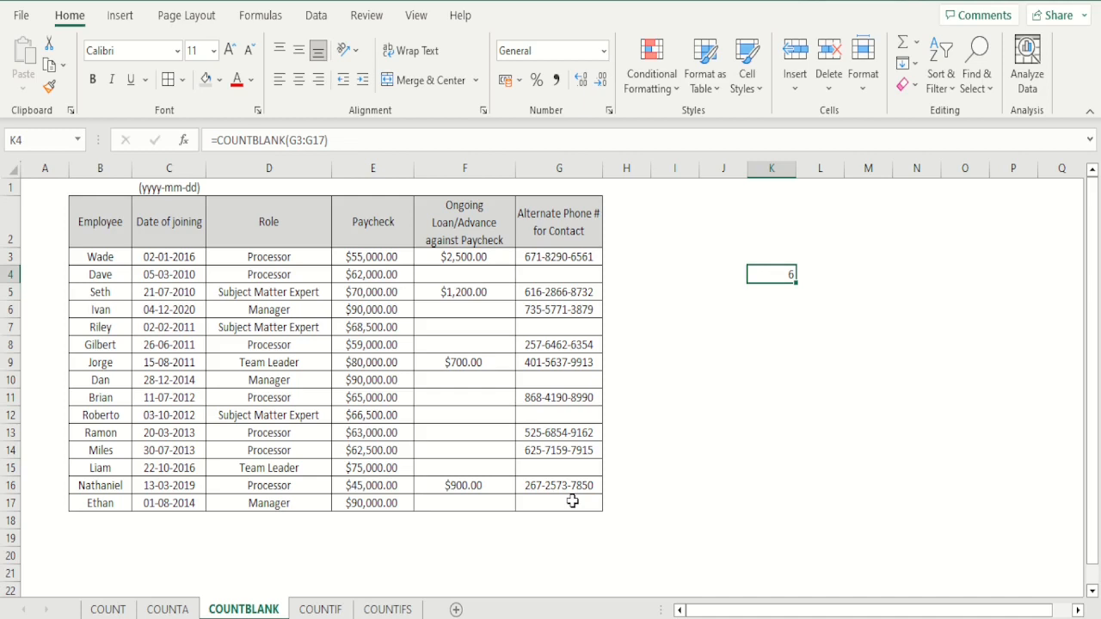
- Replace the formula in K4 with =COUNT(F3:F17) to count the Ongoing Loan/Advance entries, and center the result
key(Delete)
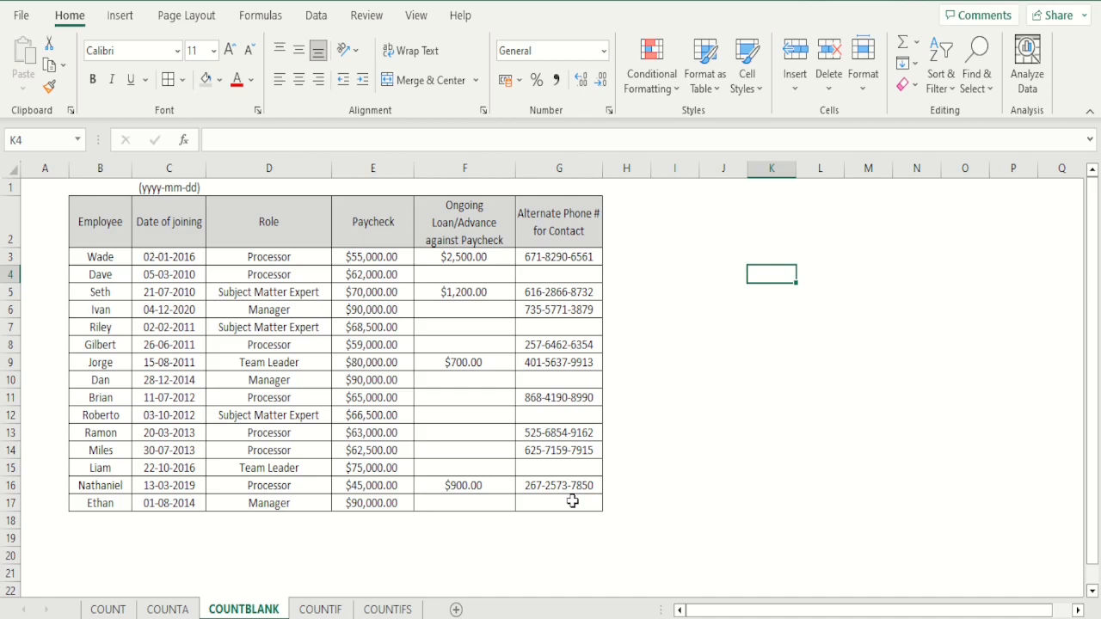
text(=co)
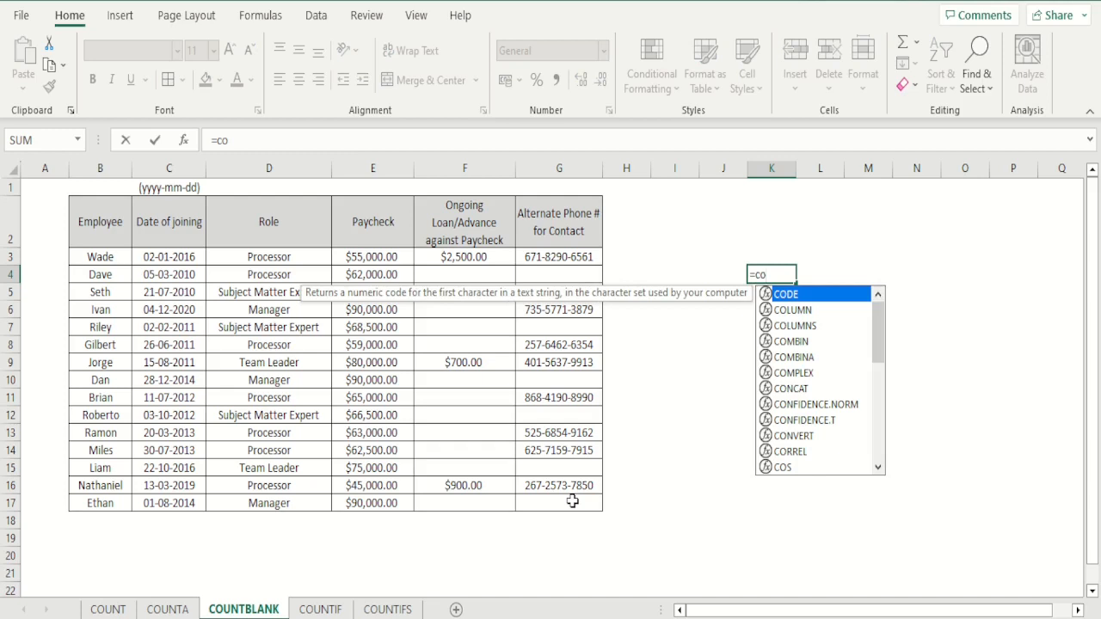
text(unt)
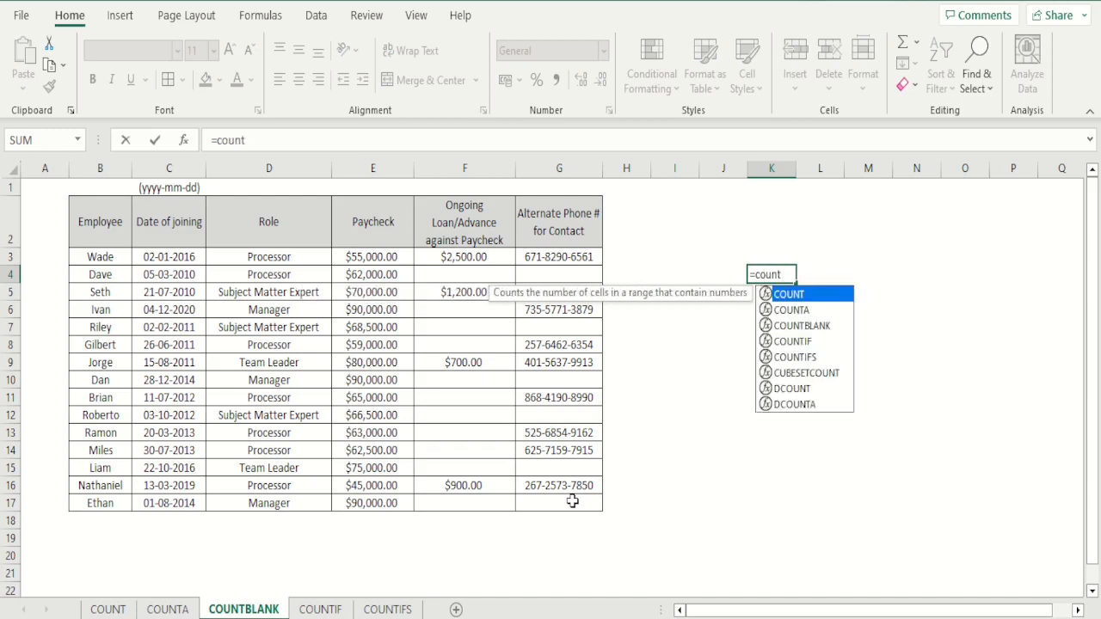
text(()
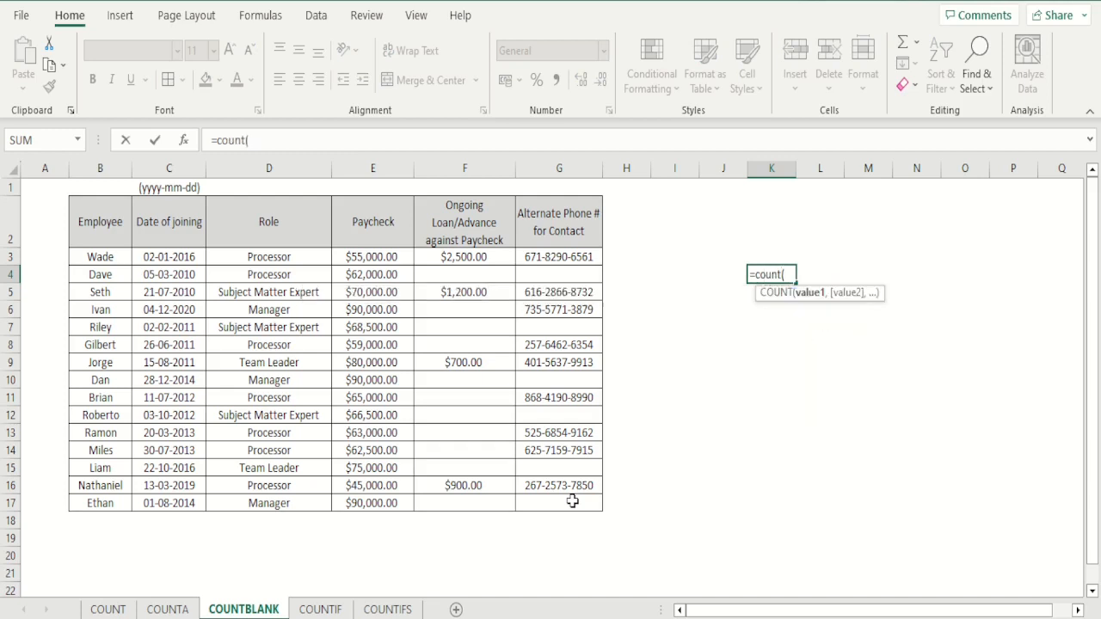
click(452, 254)
drag(451, 255, 460, 509)
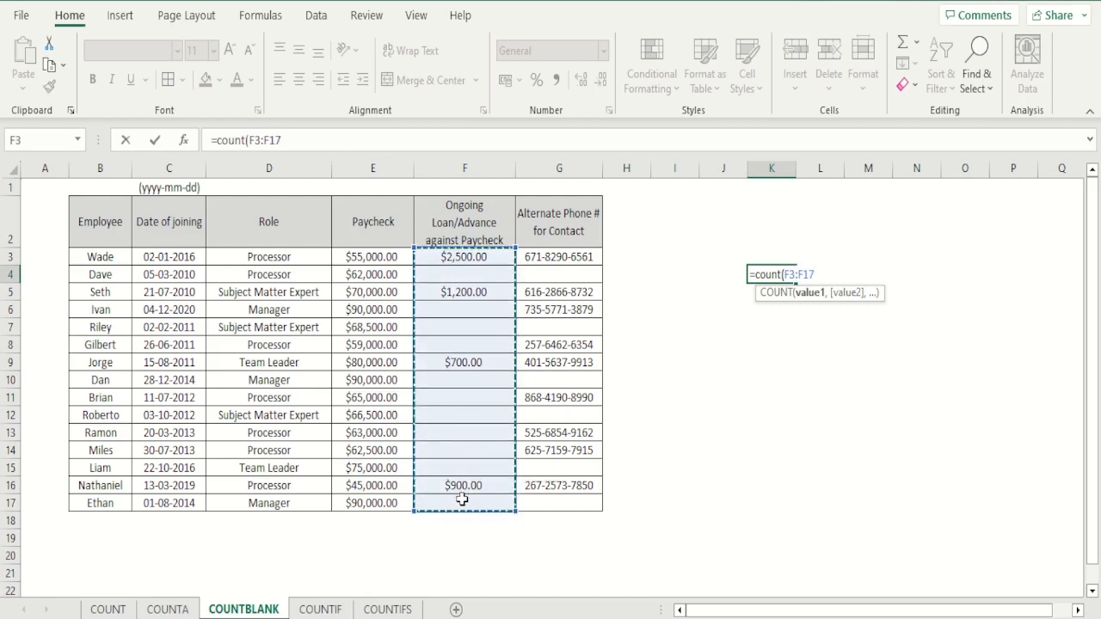
key(Return)
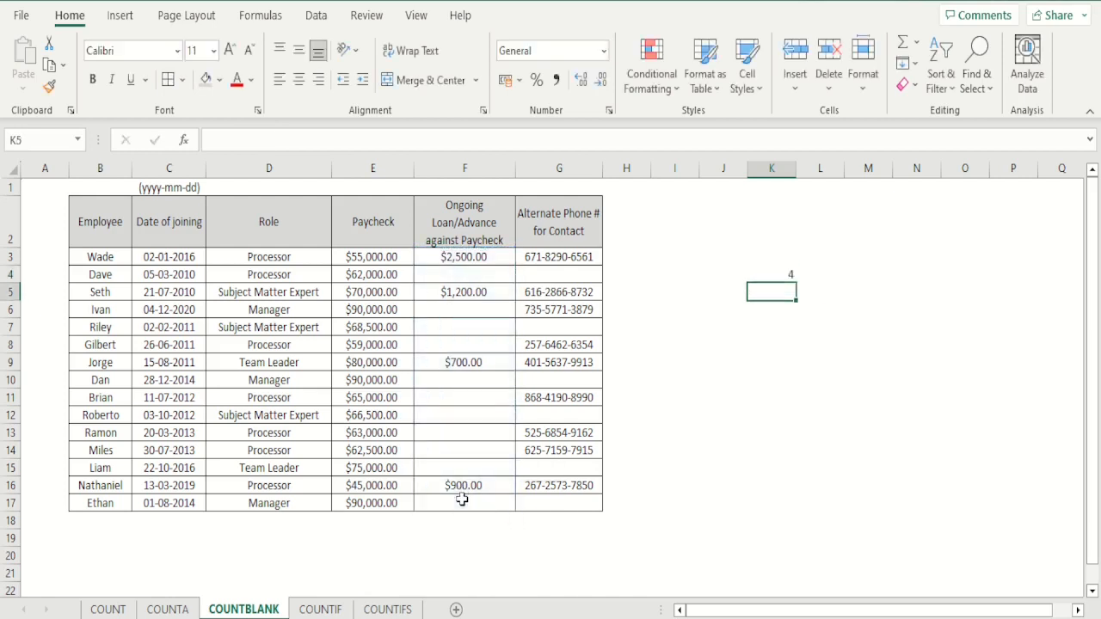
key(Up)
click(297, 81)
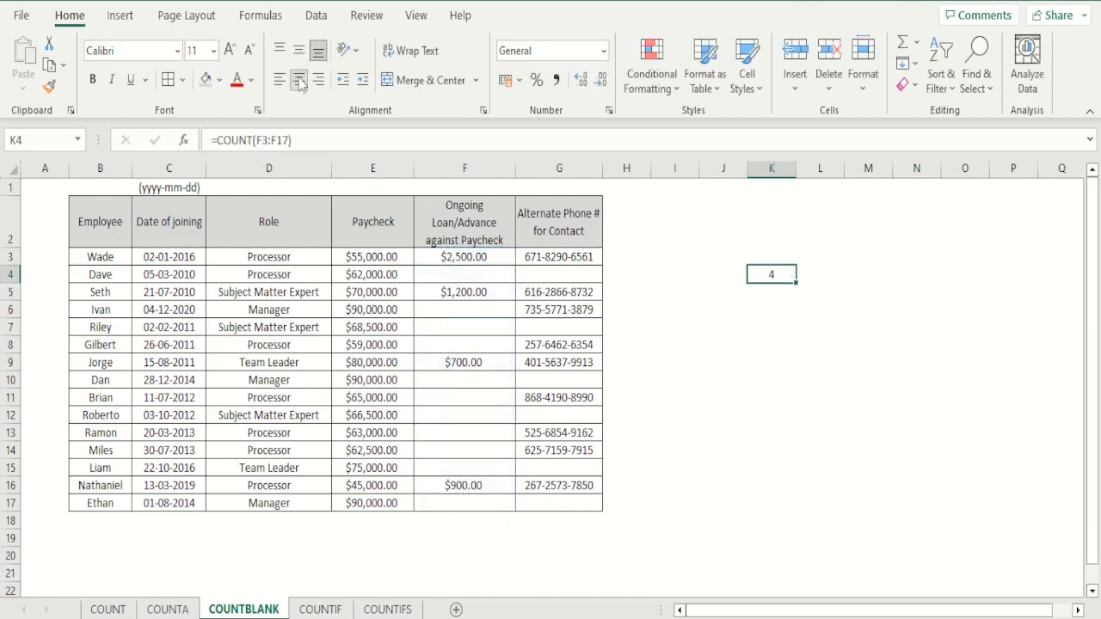
click(774, 295)
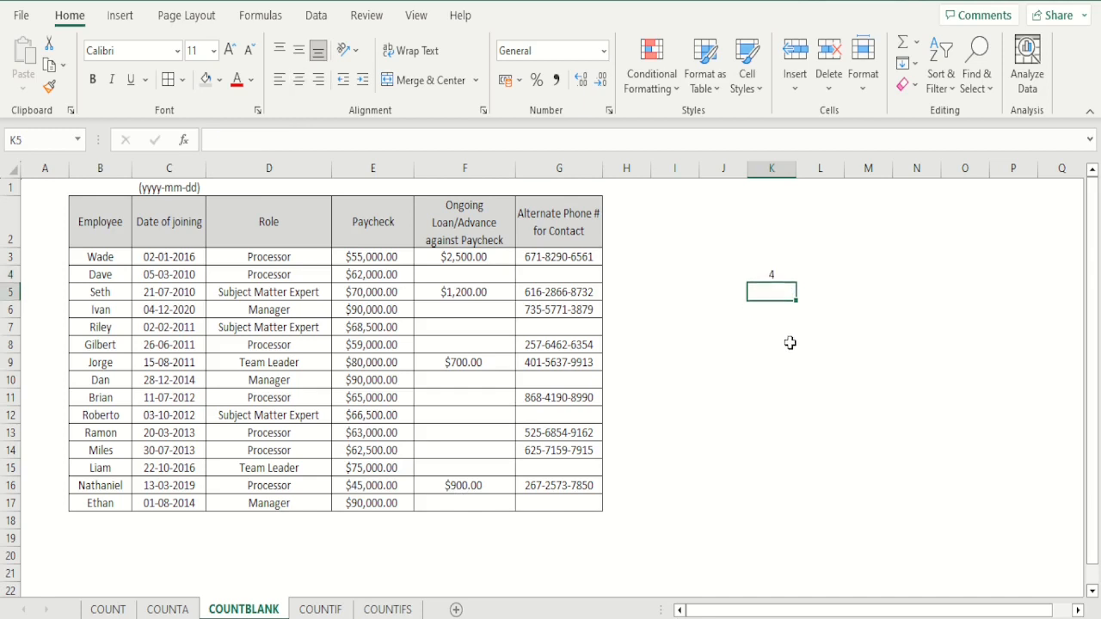
- Clear the COUNT formula from cell K4
key(Up)
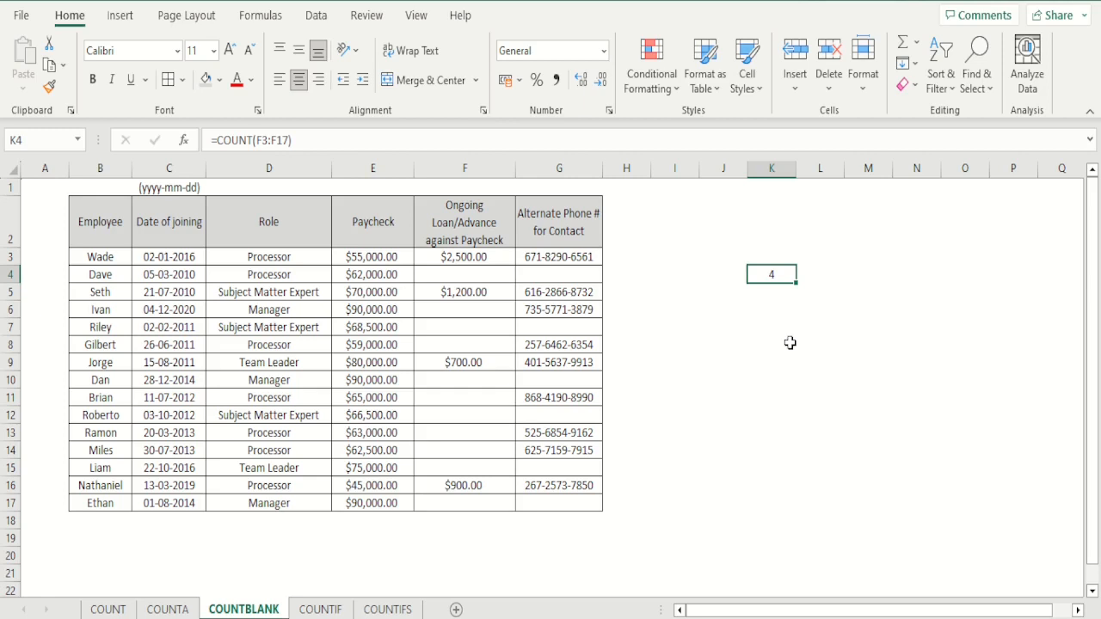
key(Delete)
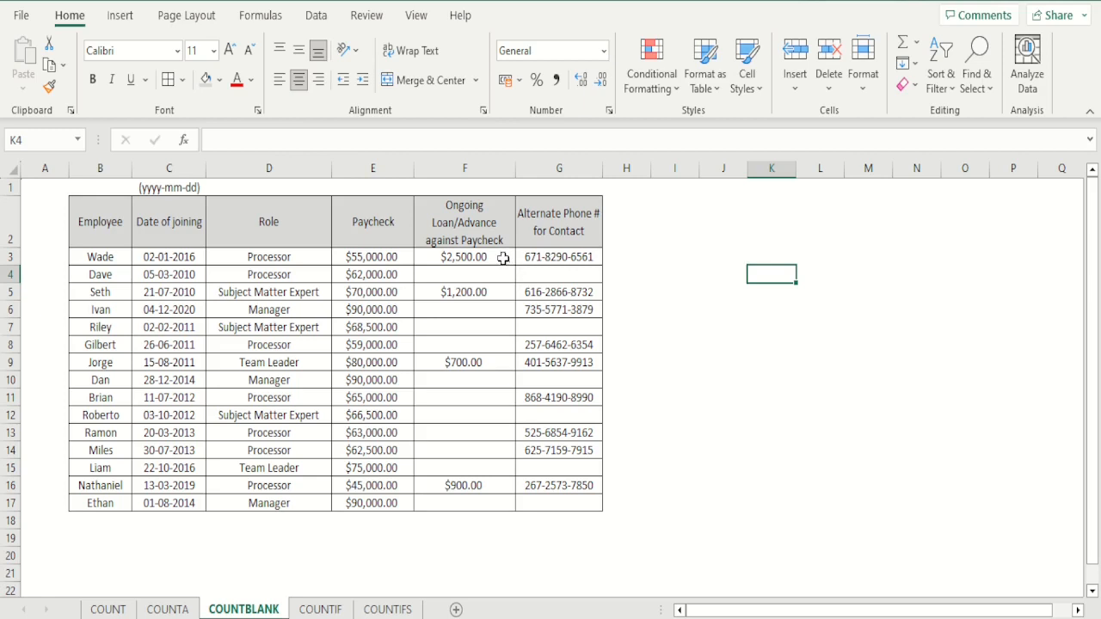
drag(504, 257, 509, 504)
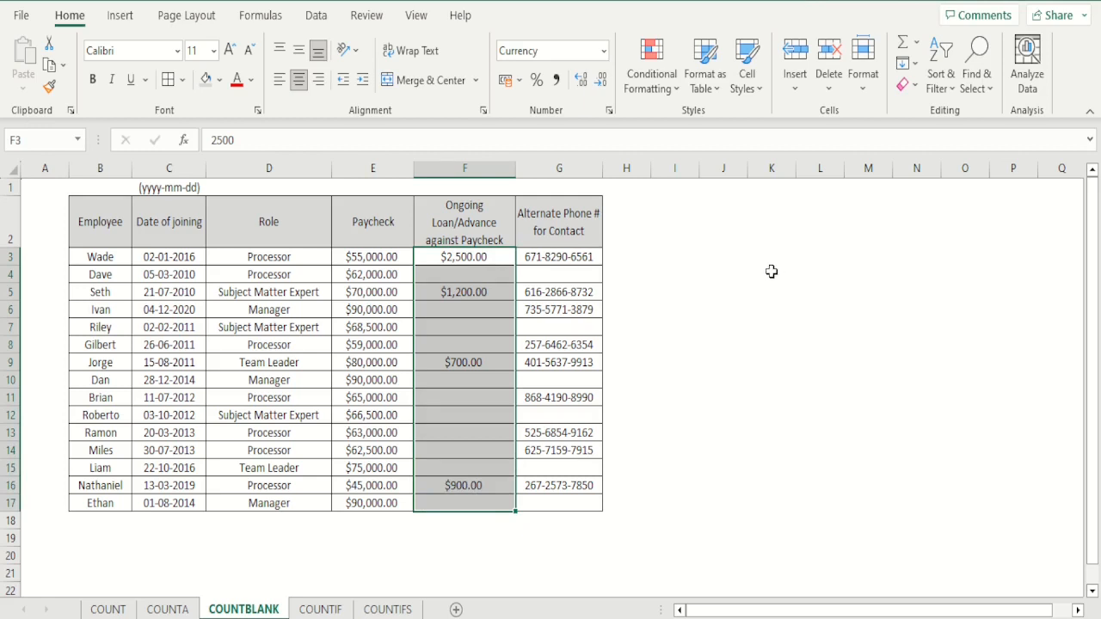
click(758, 261)
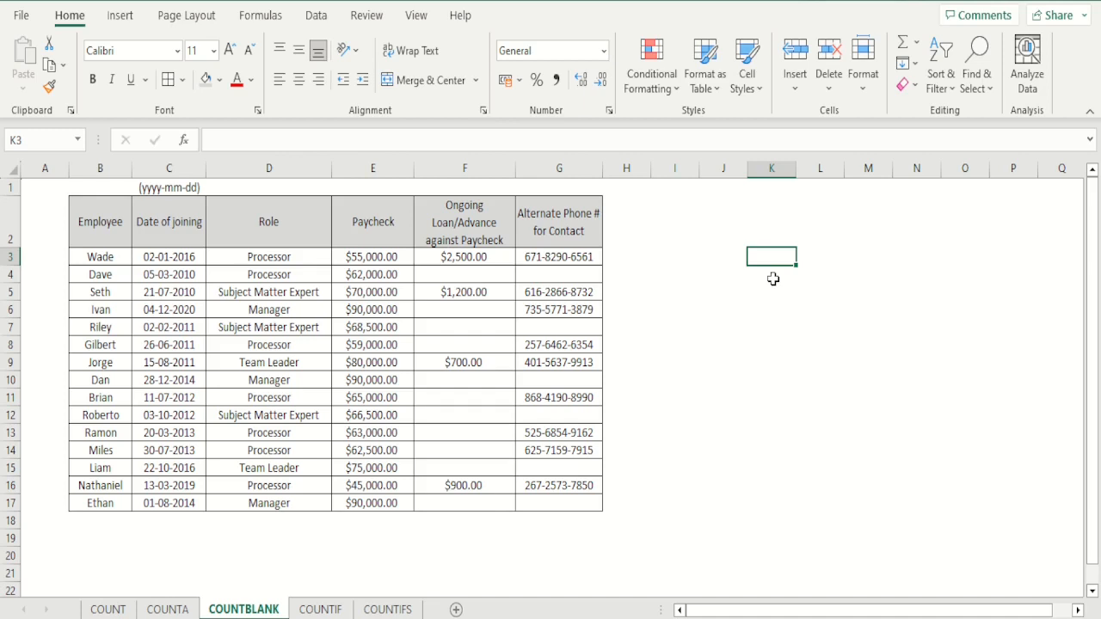
- Fill the Ongoing Loan/Advance cells F3:F17 with the standard bright yellow color
click(503, 262)
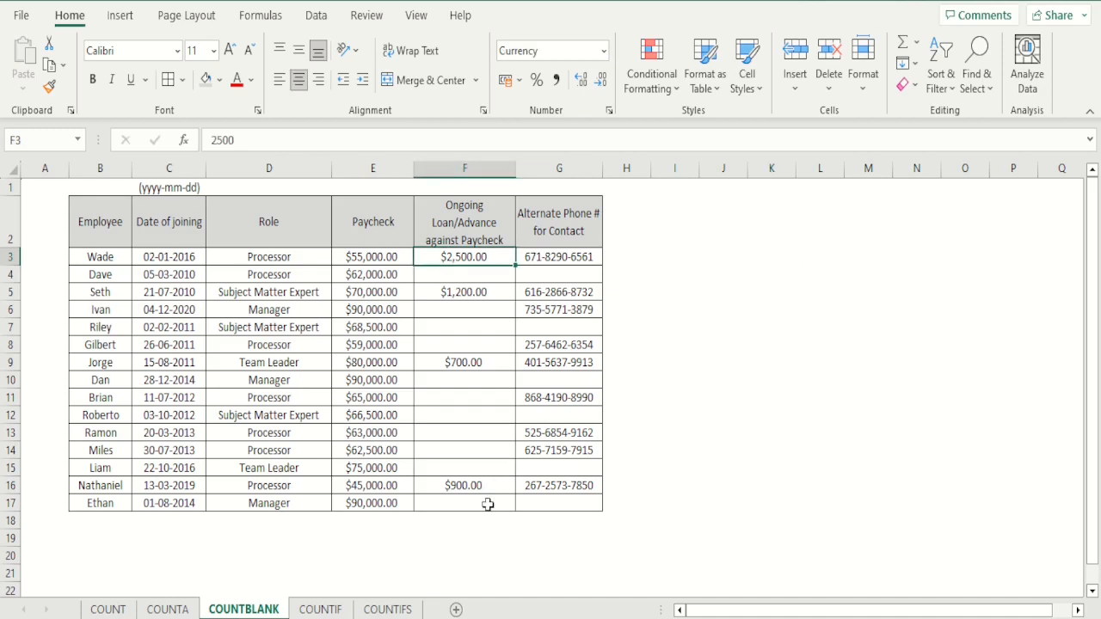
drag(487, 501, 473, 258)
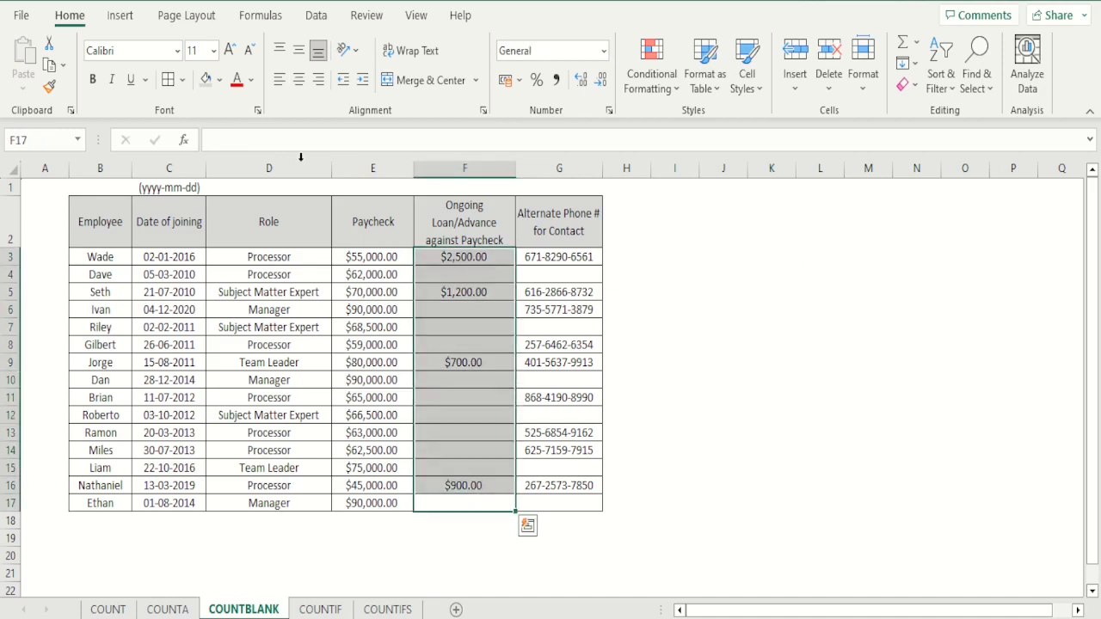
click(219, 80)
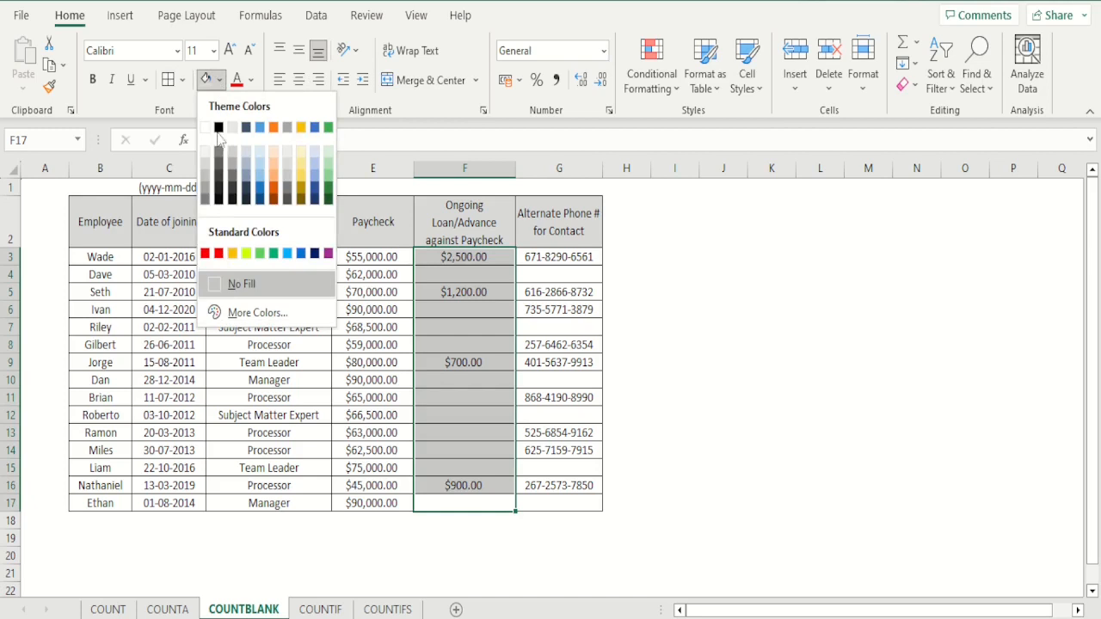
click(249, 257)
click(700, 289)
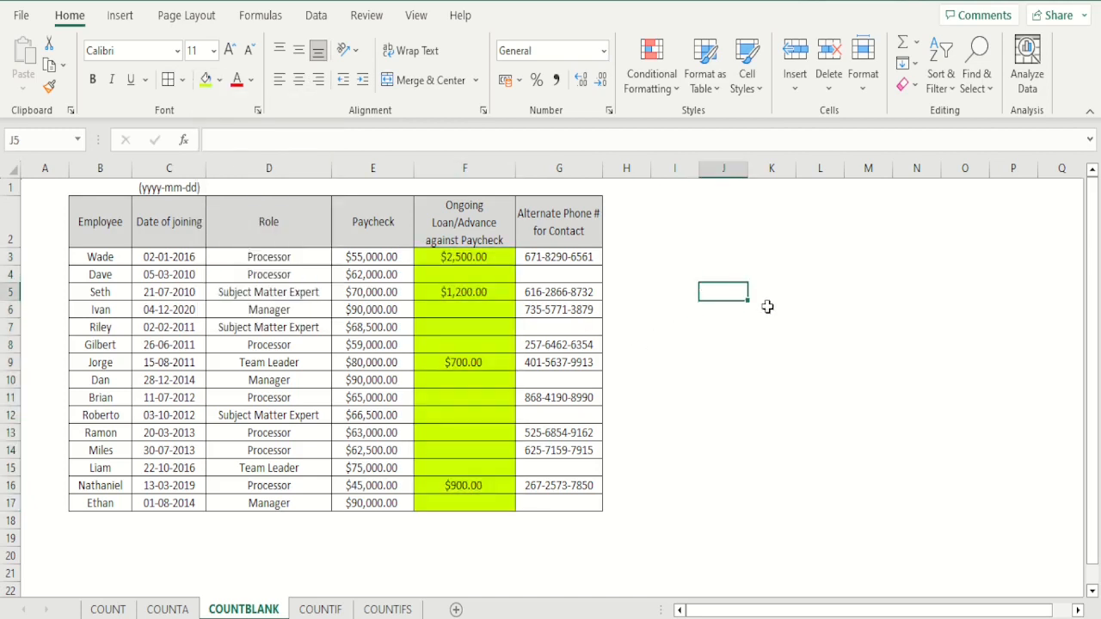
- Count the non-empty Ongoing Loan/Advance cells in J3 with =COUNTA(F3:F17) and center the result
click(742, 272)
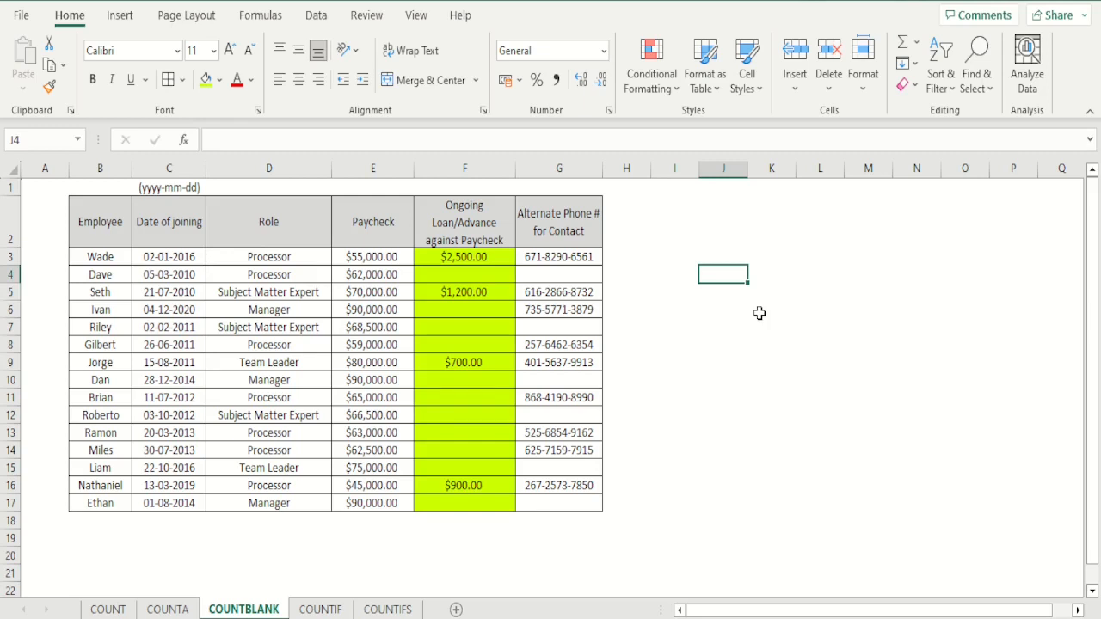
key(Up)
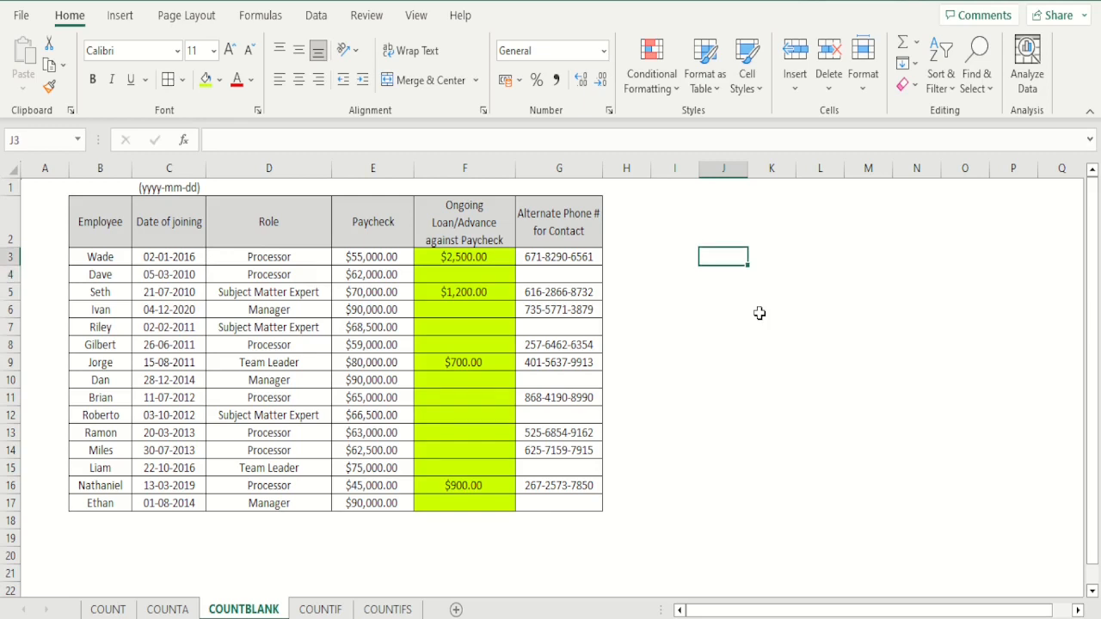
text(=count)
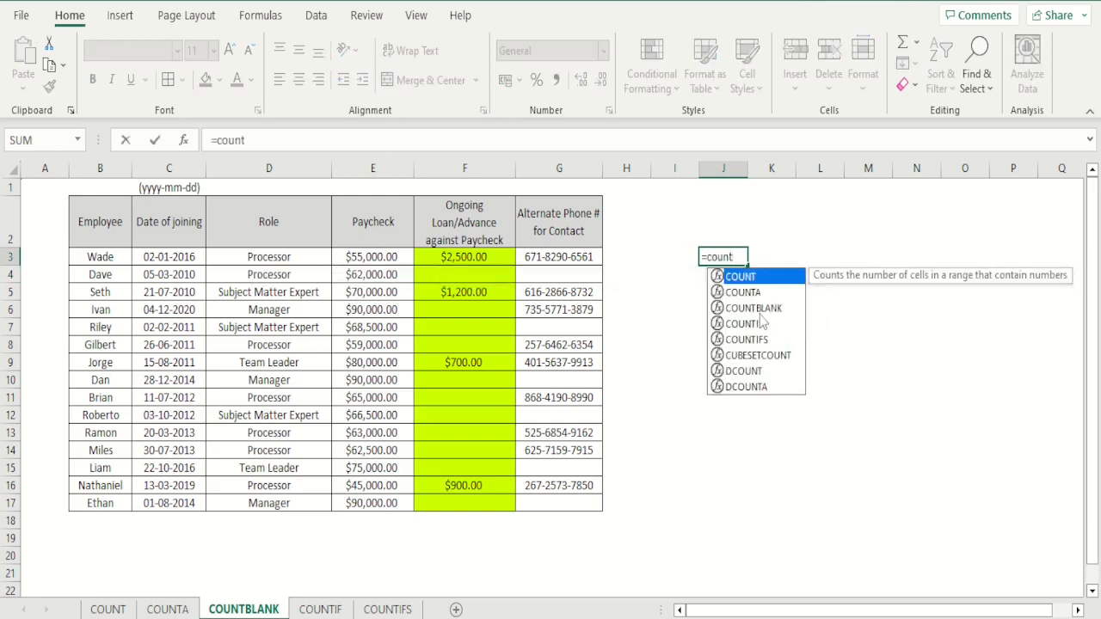
text(a()
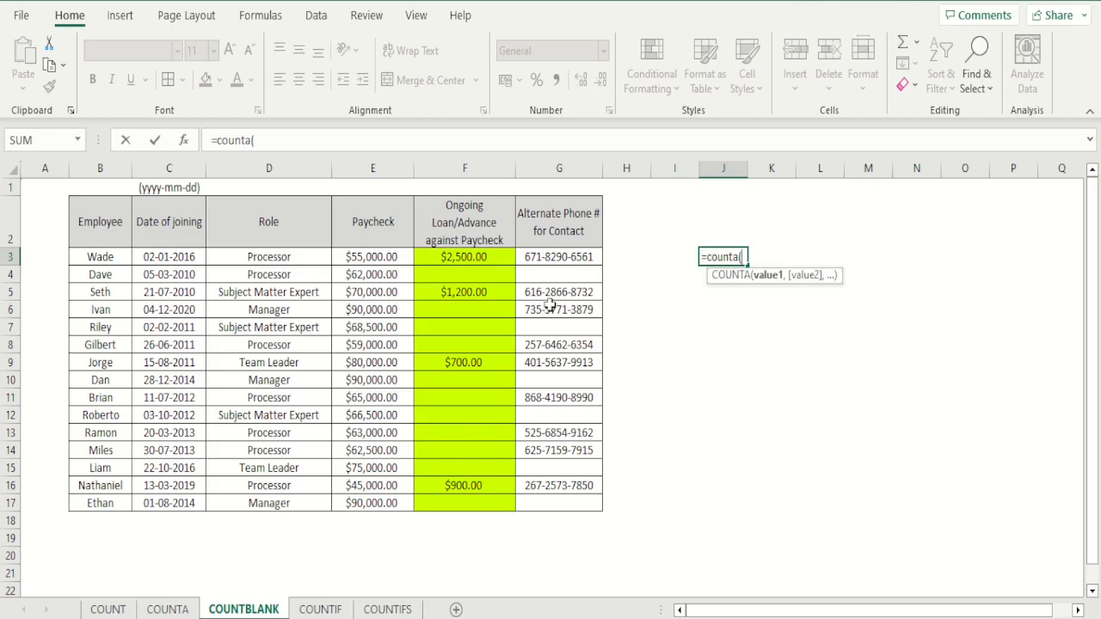
drag(489, 258, 483, 499)
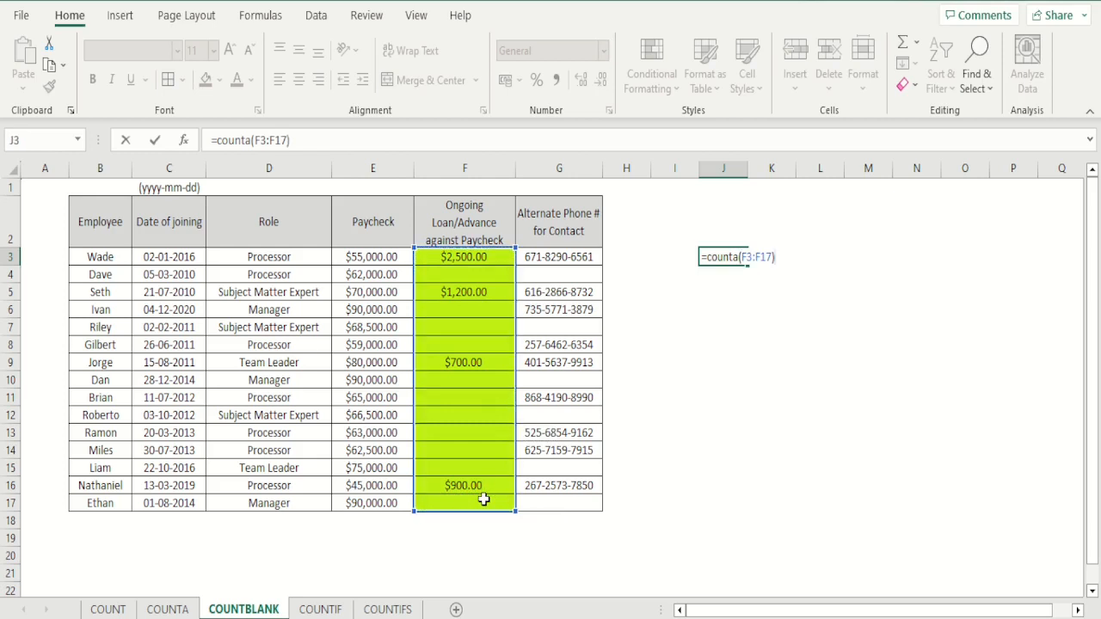
key(ctrl+Return)
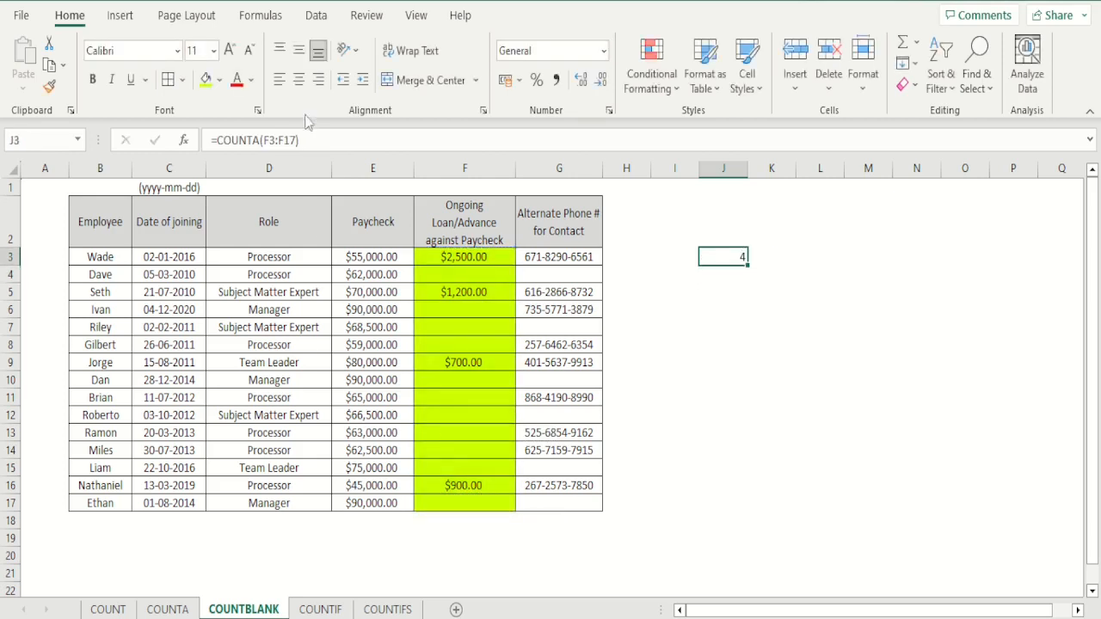
click(299, 80)
- Label the count by entering "Not empty" in I3 and autofit column I to the text
key(Left)
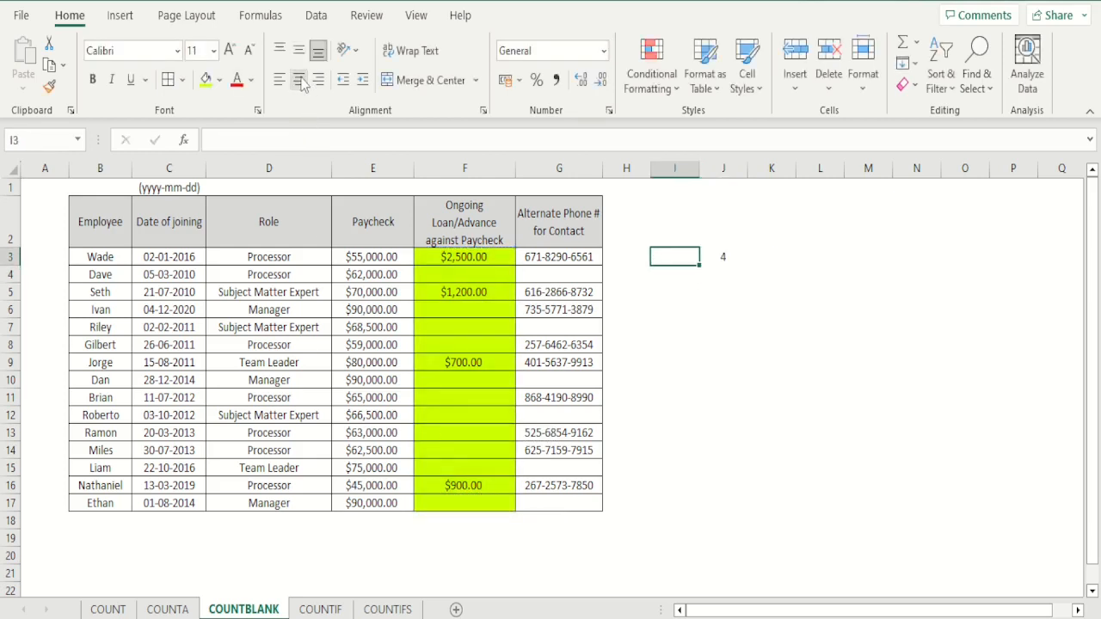
text(Not e)
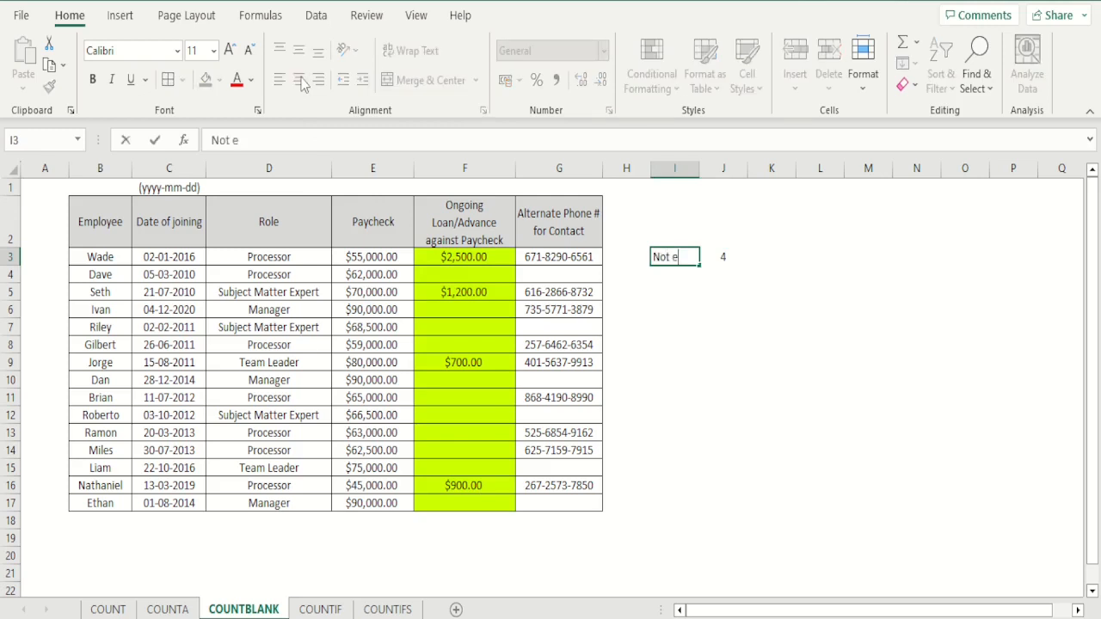
text(mply)
key(BackSpace)
text(ty)
key(Return)
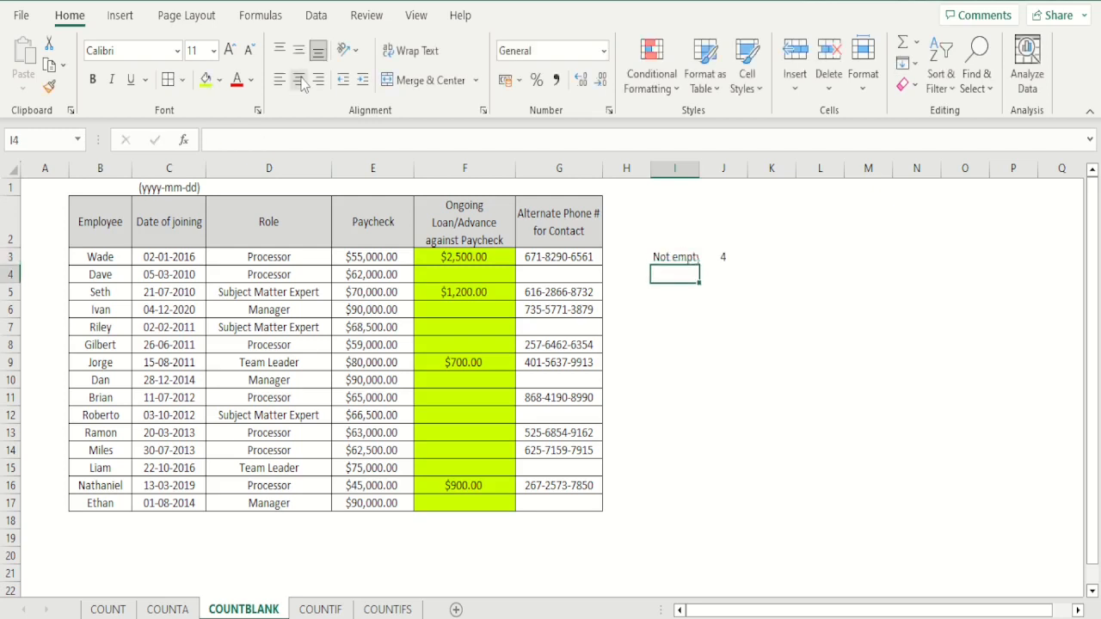
key(Up)
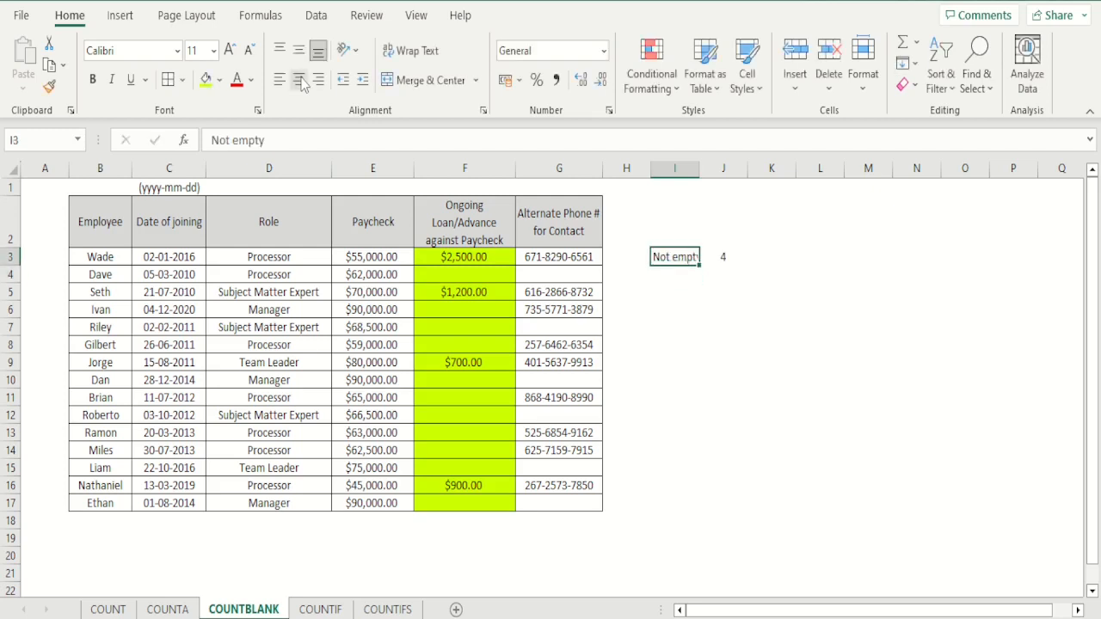
double_click(700, 171)
key(Down)
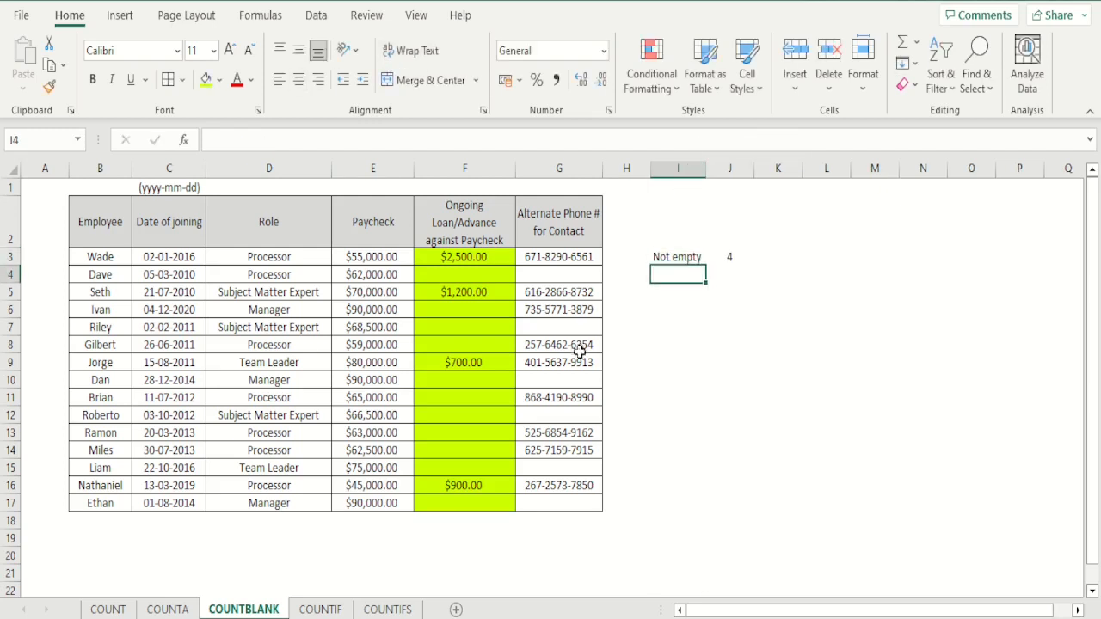
- Fill the loan cells that contain amounts, F3, F5, F9 and F16, with the darker blue theme color
click(493, 260)
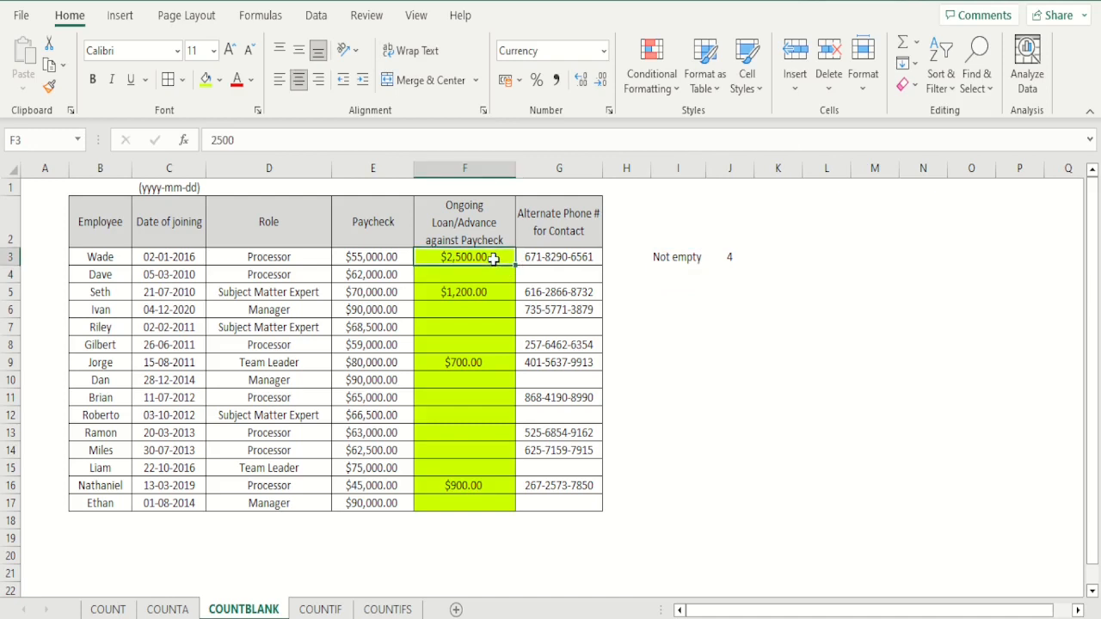
click(220, 80)
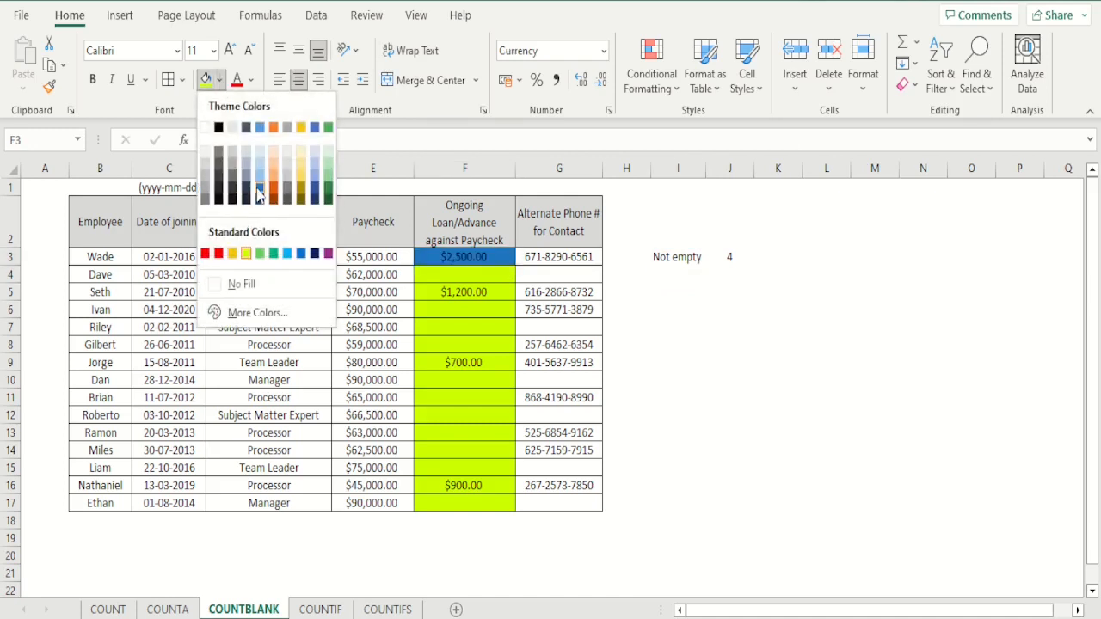
click(260, 191)
click(461, 293)
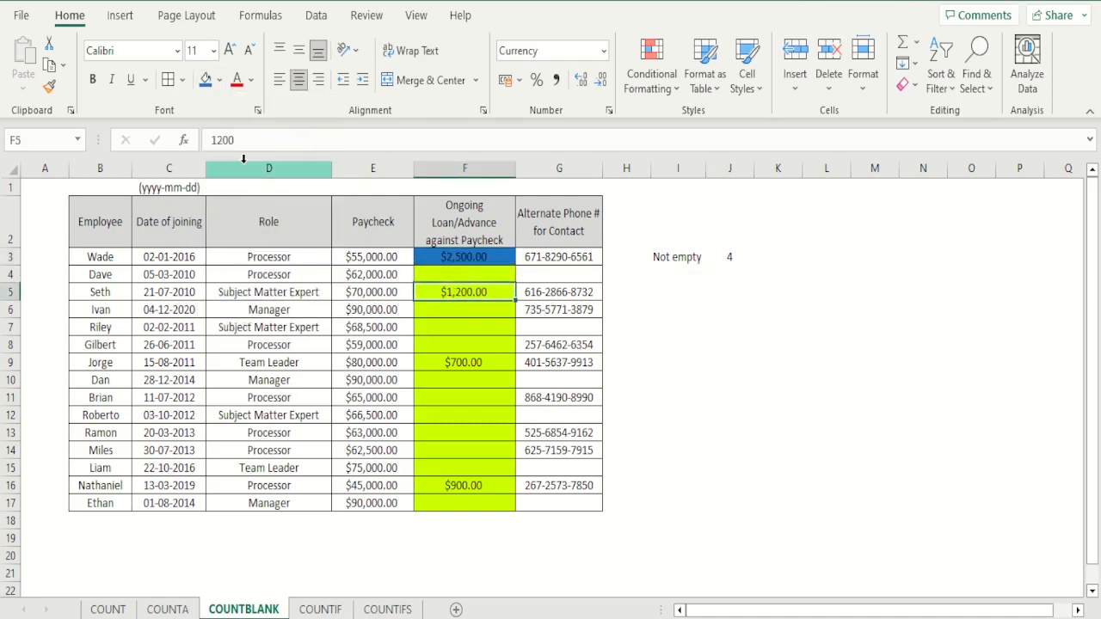
click(207, 80)
click(487, 360)
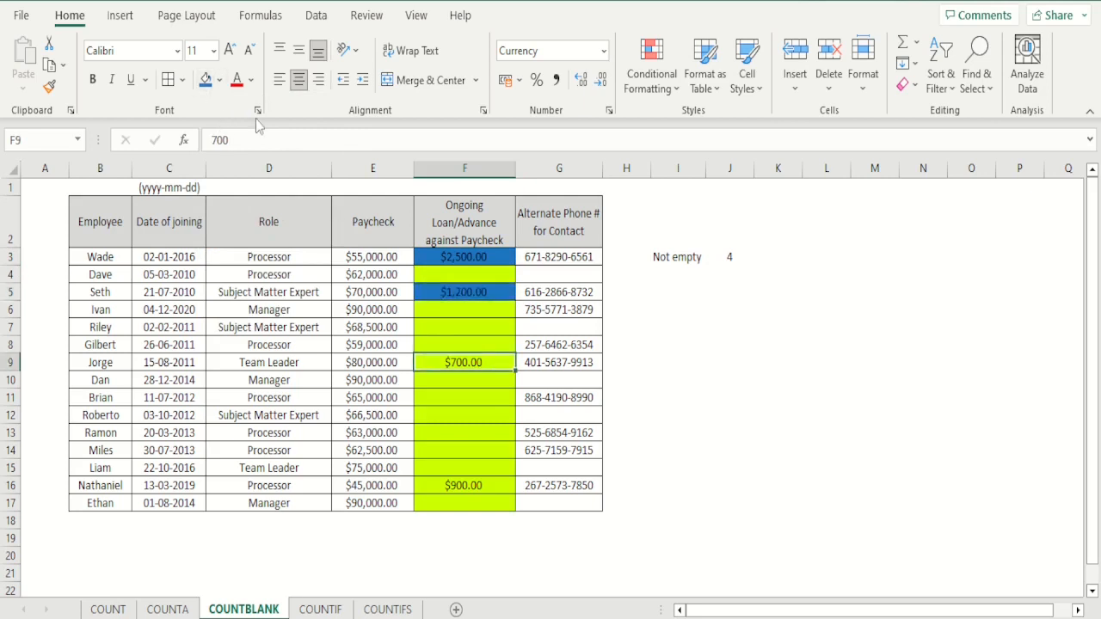
click(206, 80)
click(461, 483)
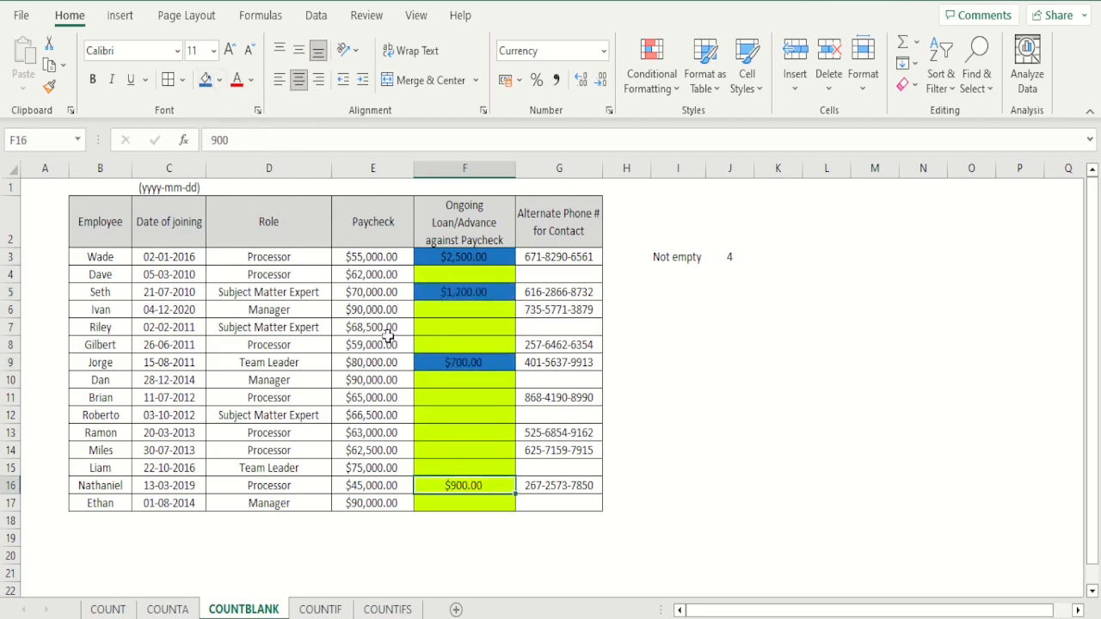
click(206, 80)
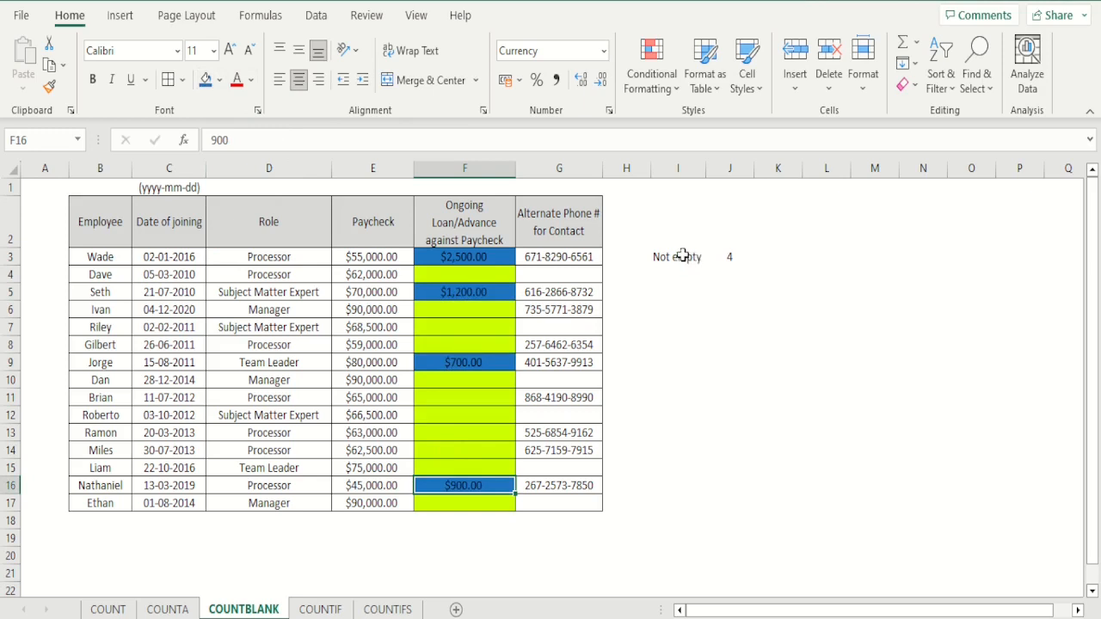
- Fill the "Not empty" label and its count in I3:J3 with the same blue
drag(679, 257, 712, 255)
click(207, 80)
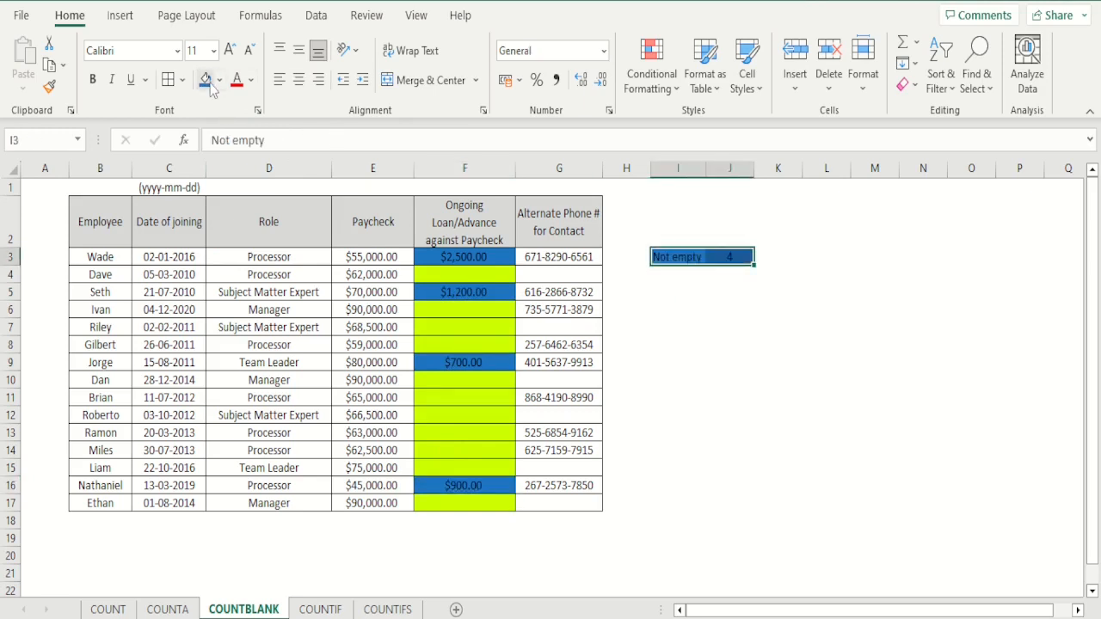
click(672, 281)
key(Right)
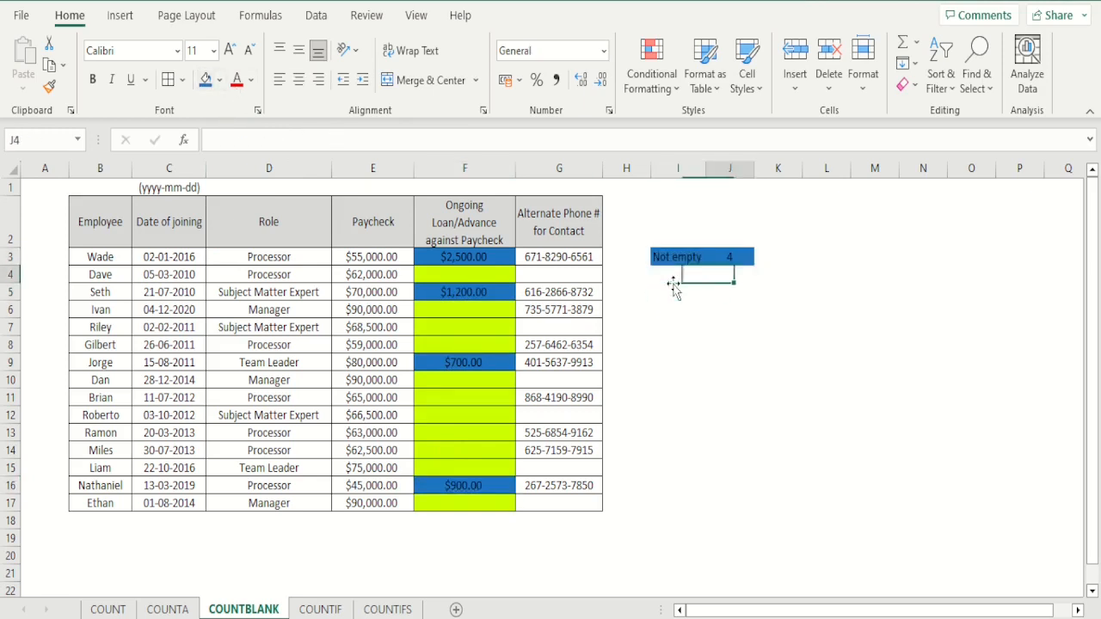
- Count the blank Ongoing Loan/Advance cells in J4 with =COUNTBLANK(F3:F17) and center the result
text(=co)
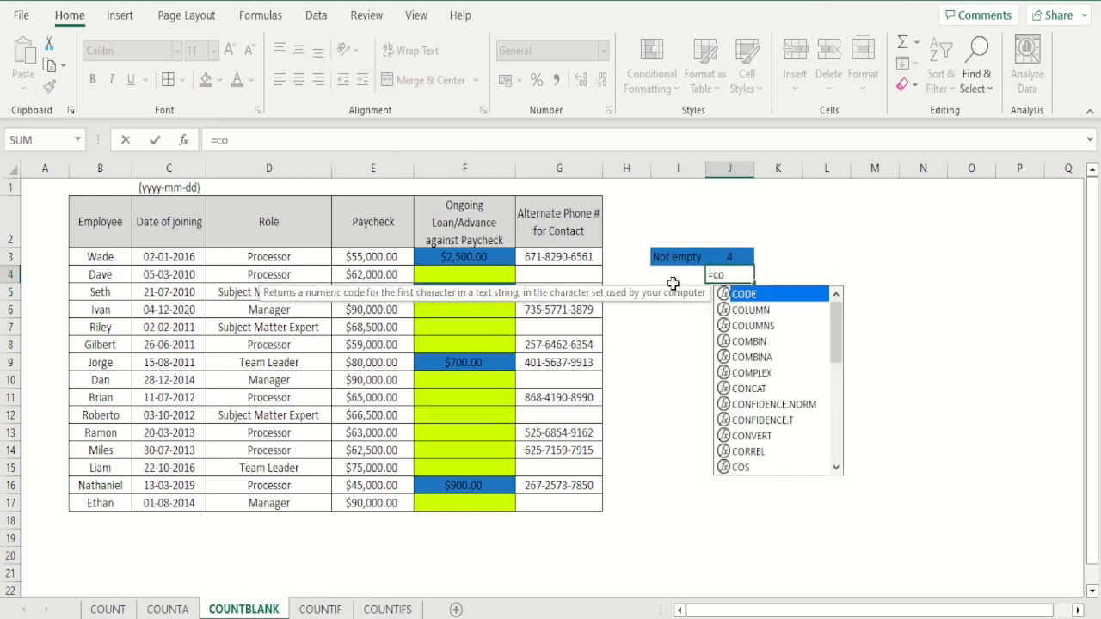
text(untbl)
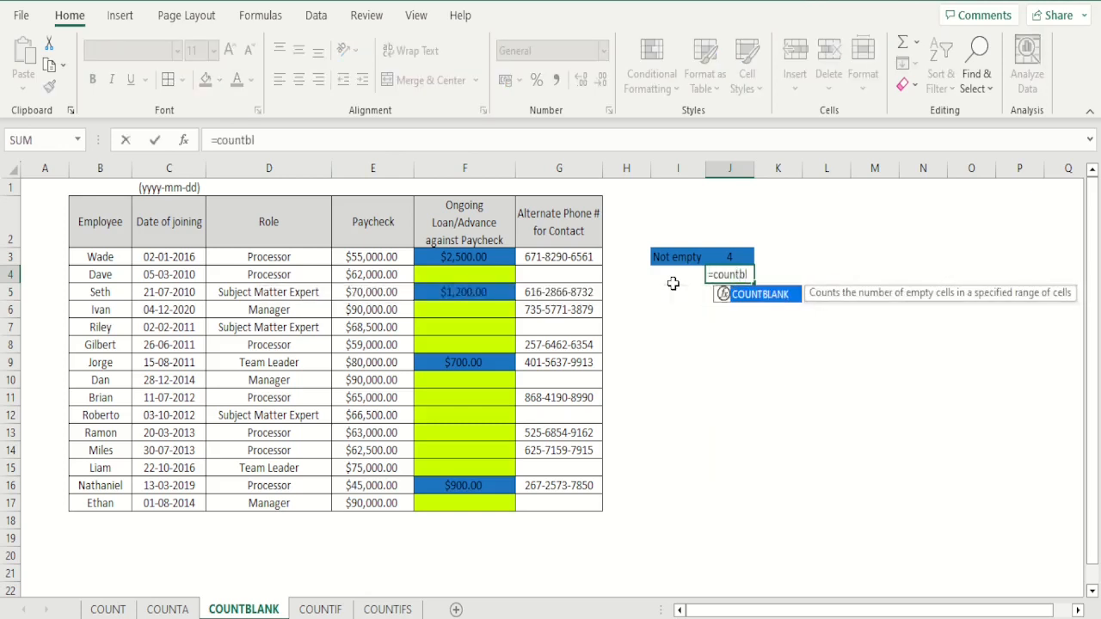
text(ank()
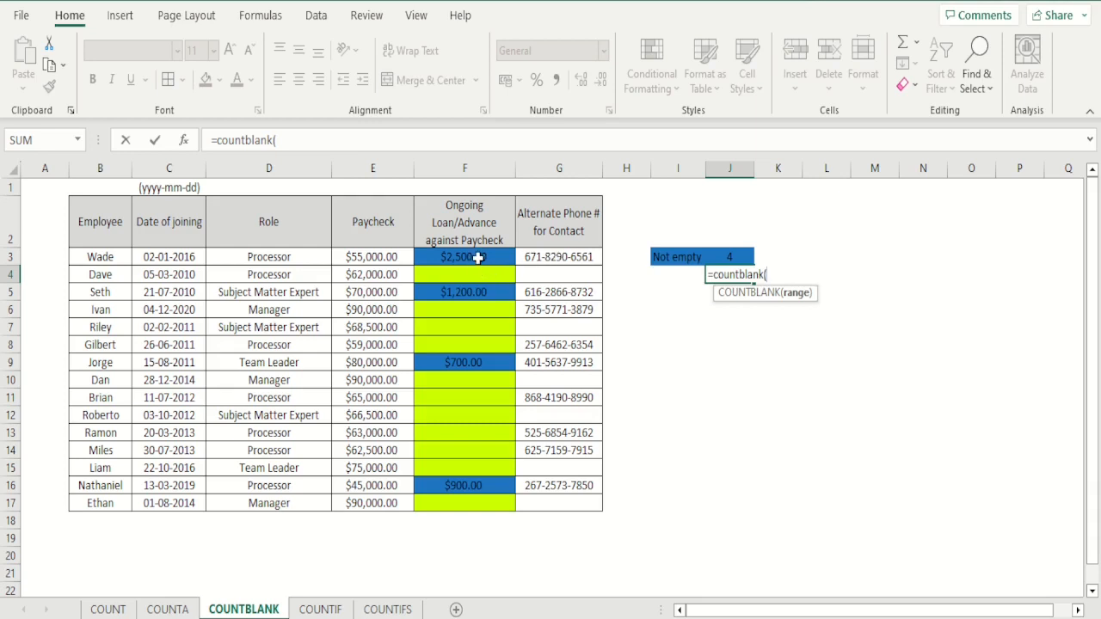
drag(477, 258, 473, 507)
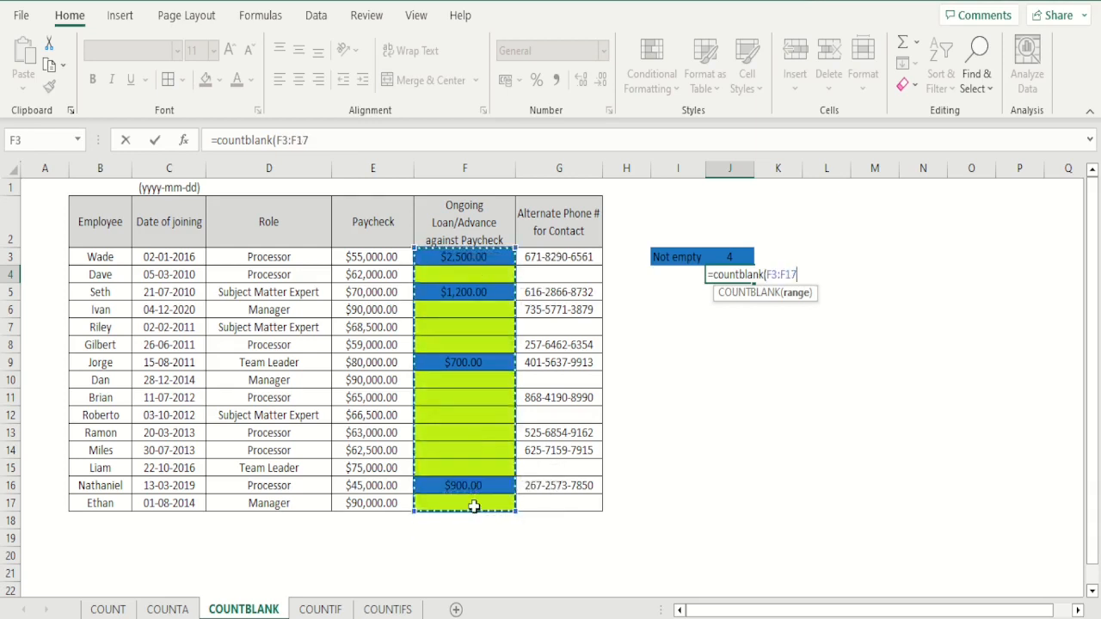
text())
key(Return)
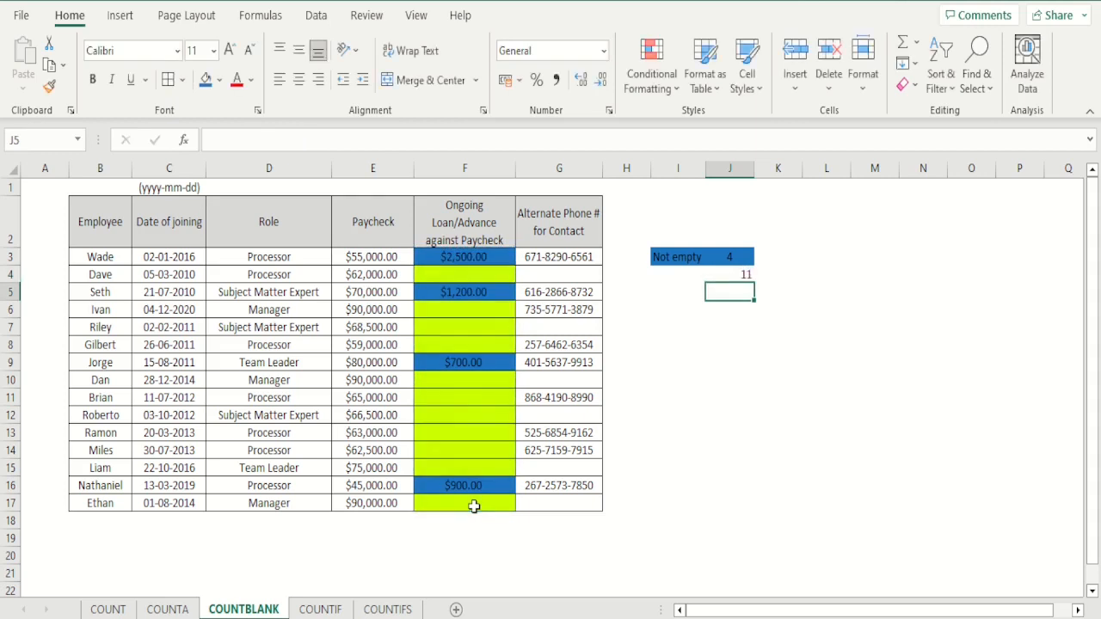
key(Up)
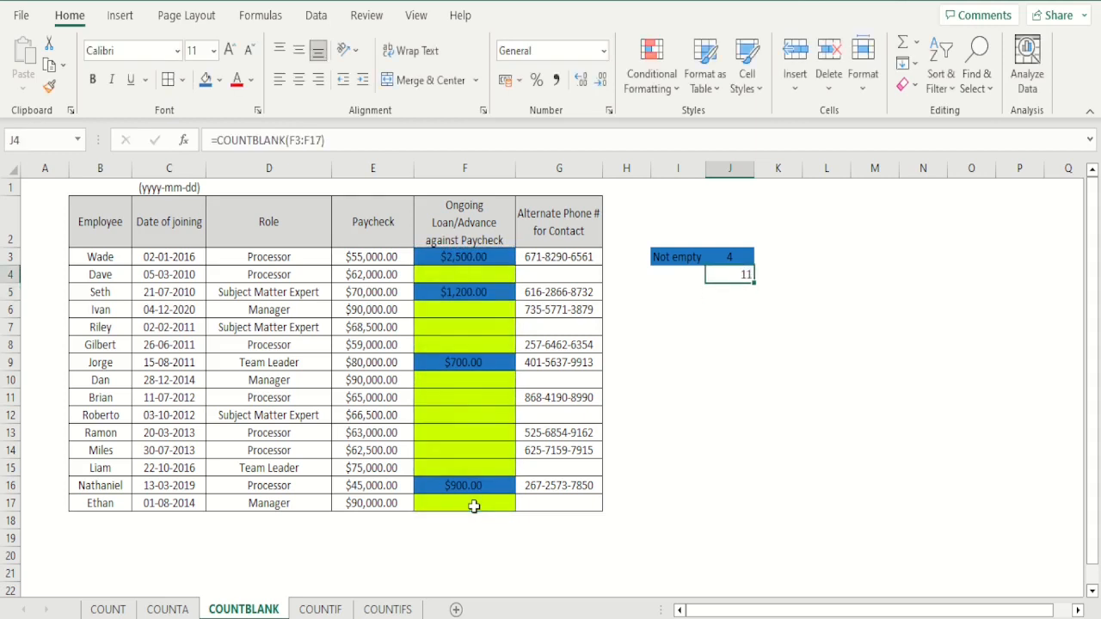
click(298, 80)
- Label the blank-cell count by entering "Empty" in I4
key(Left)
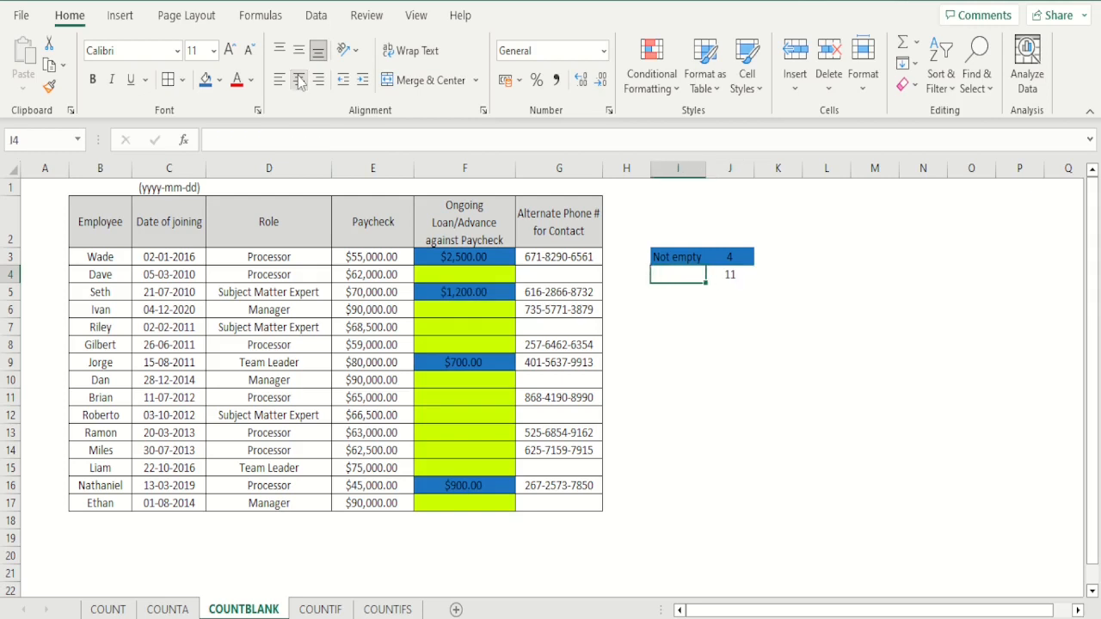
text(Empy)
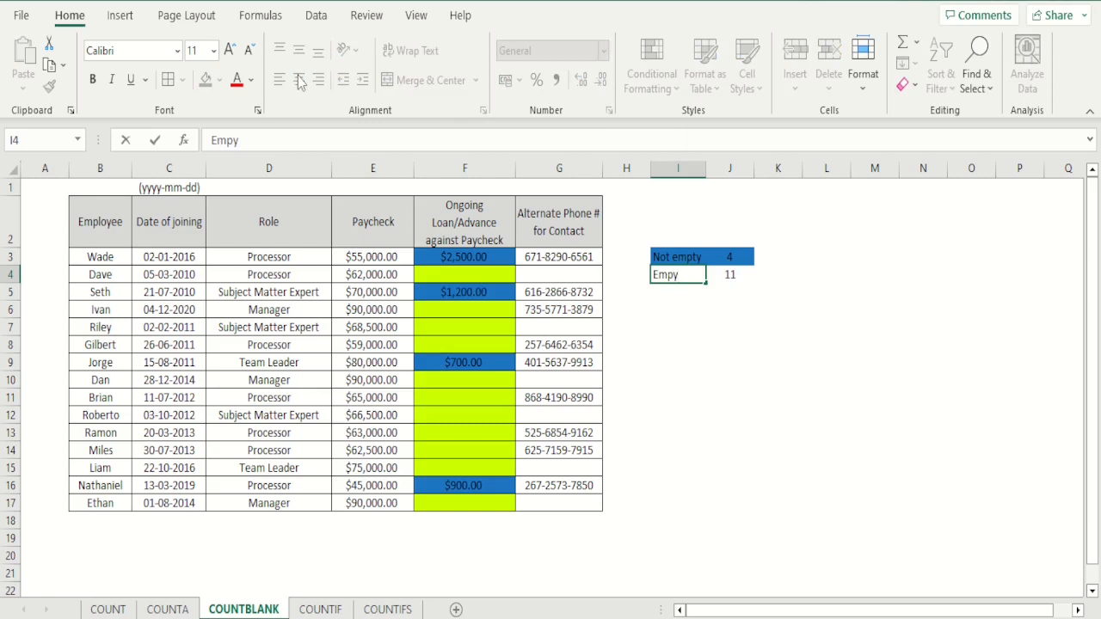
key(BackSpace)
text(ty)
key(Return)
- Fill the "Empty" label and its count in I4:J4 with the same lime standard color as the blank loan cells
key(Up)
key(shift+Right)
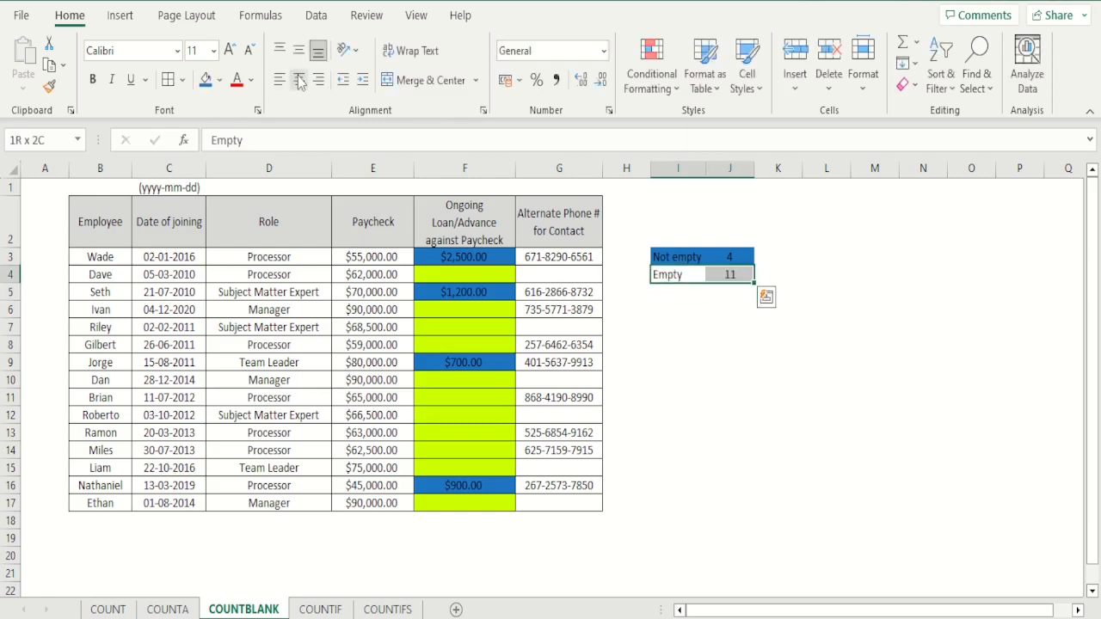
click(220, 80)
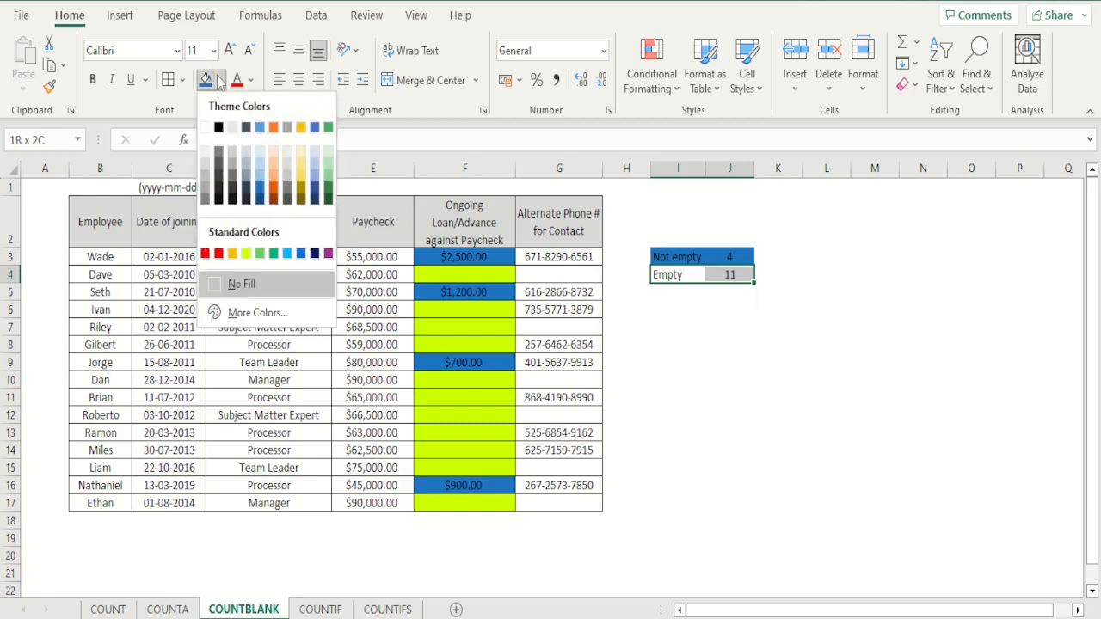
click(246, 253)
click(731, 348)
- Enter the label "Total" in I5 below the "Empty" label
click(675, 296)
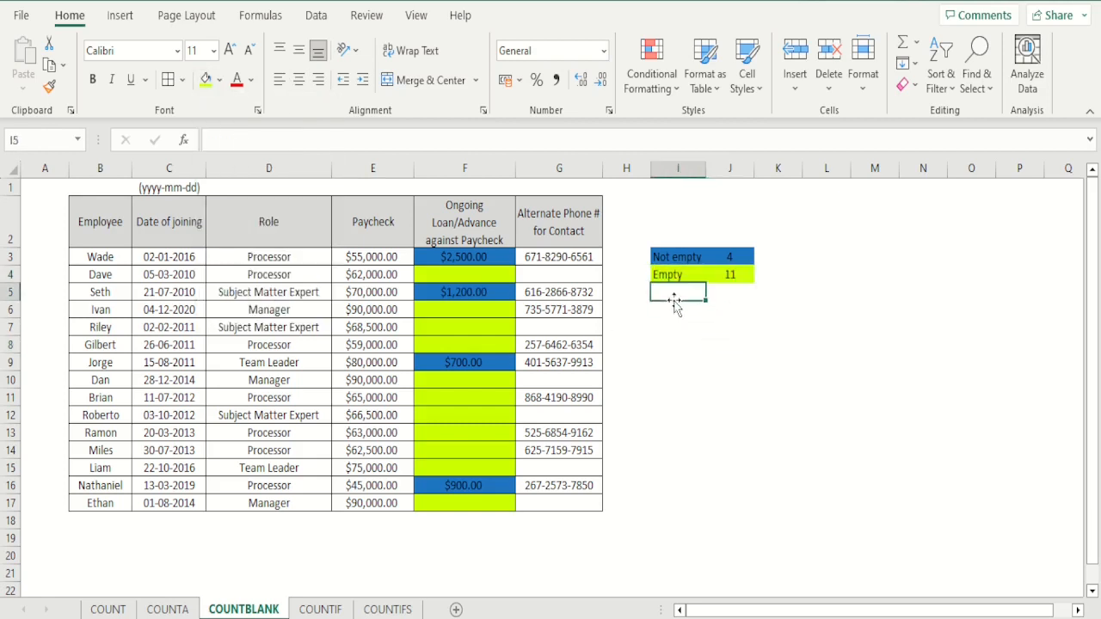
text(Total)
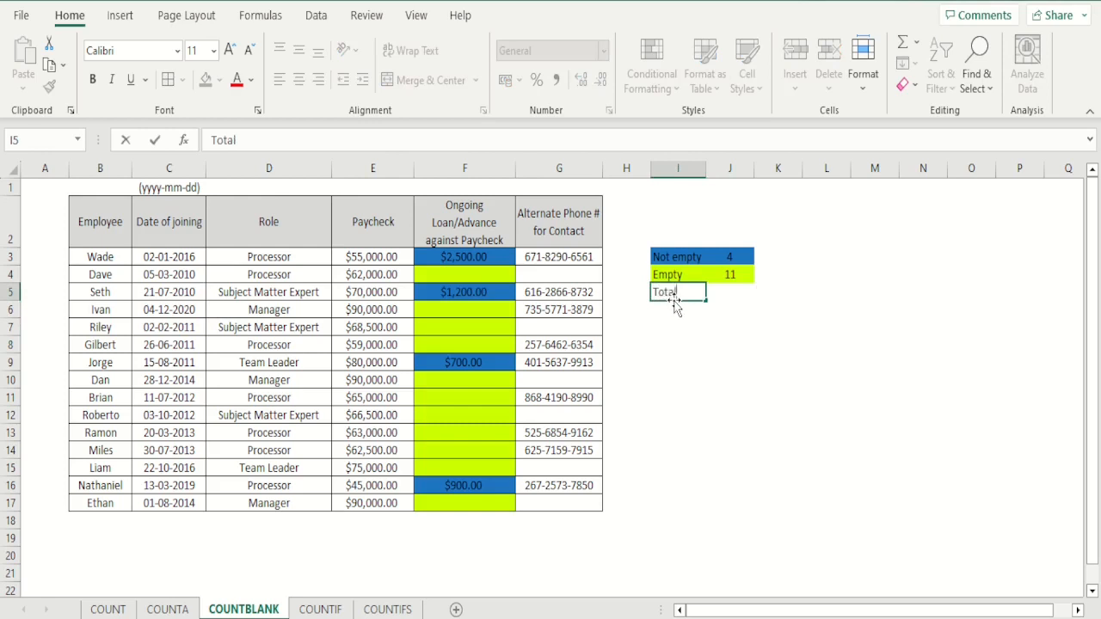
key(Return)
- Add the non-empty and empty counts in J5 with =J3+J4 and center the result
key(Up)
key(Right)
text(=)
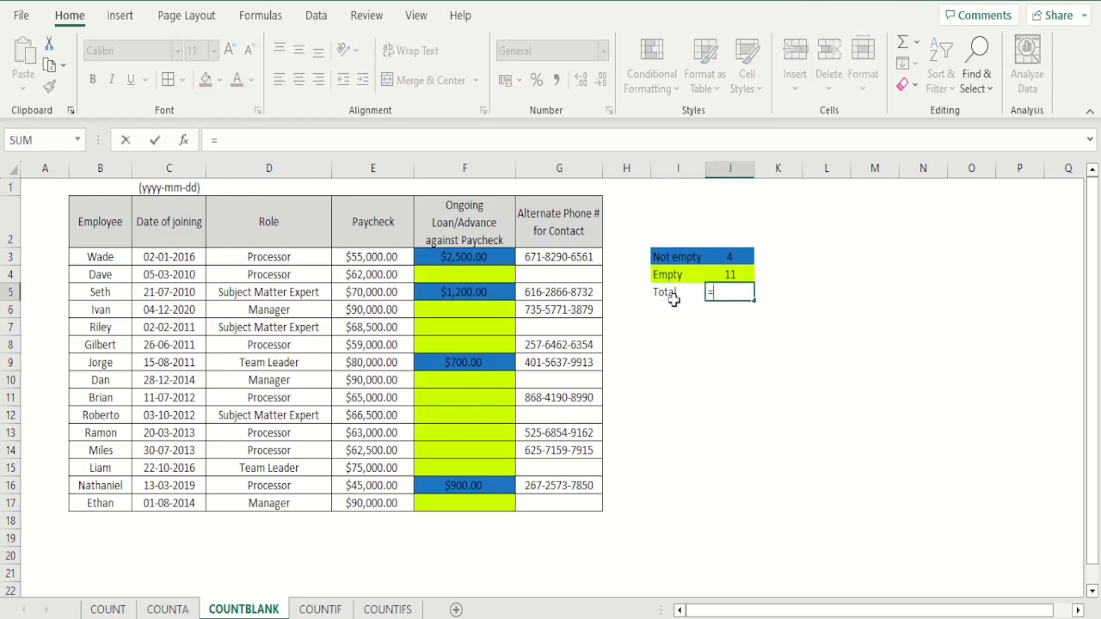
key(Up)
key(Up)
text(+)
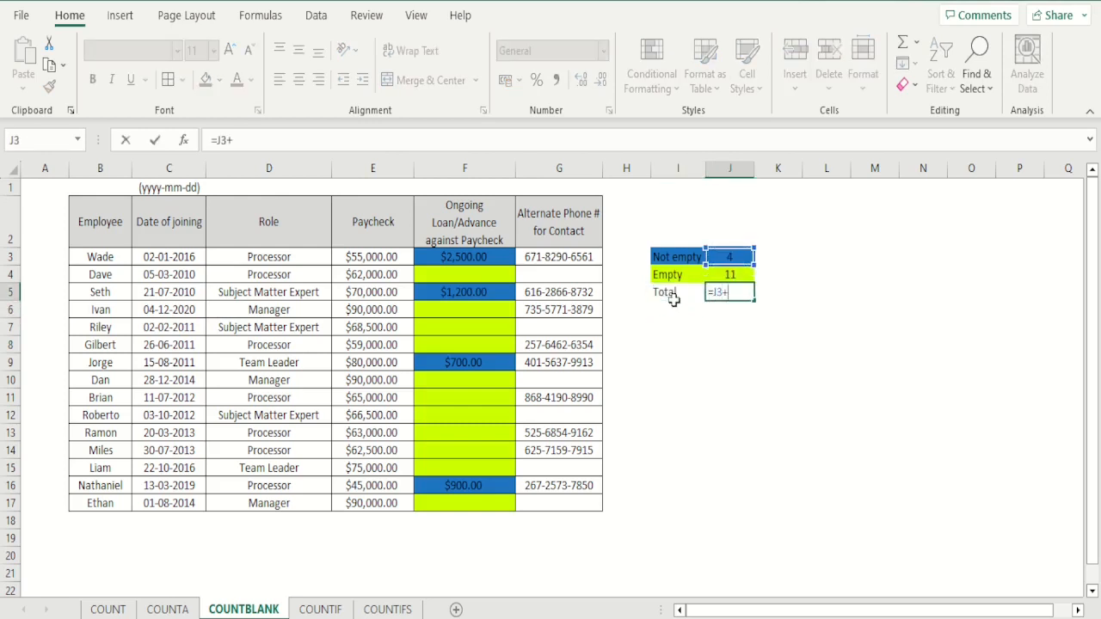
key(Up)
key(Return)
key(Up)
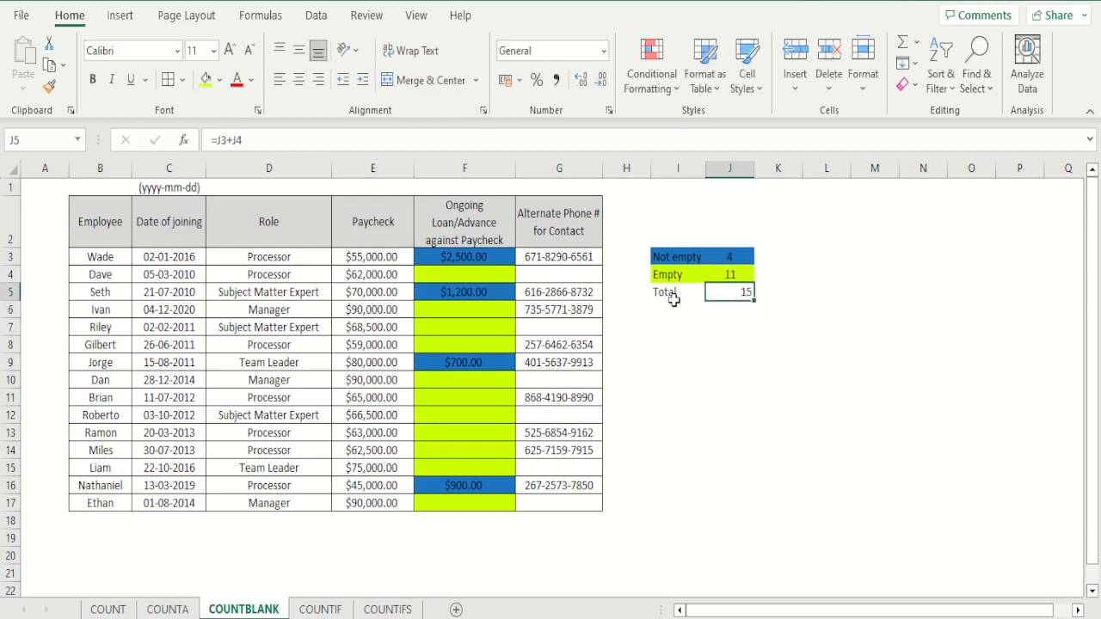
click(295, 86)
key(Down)
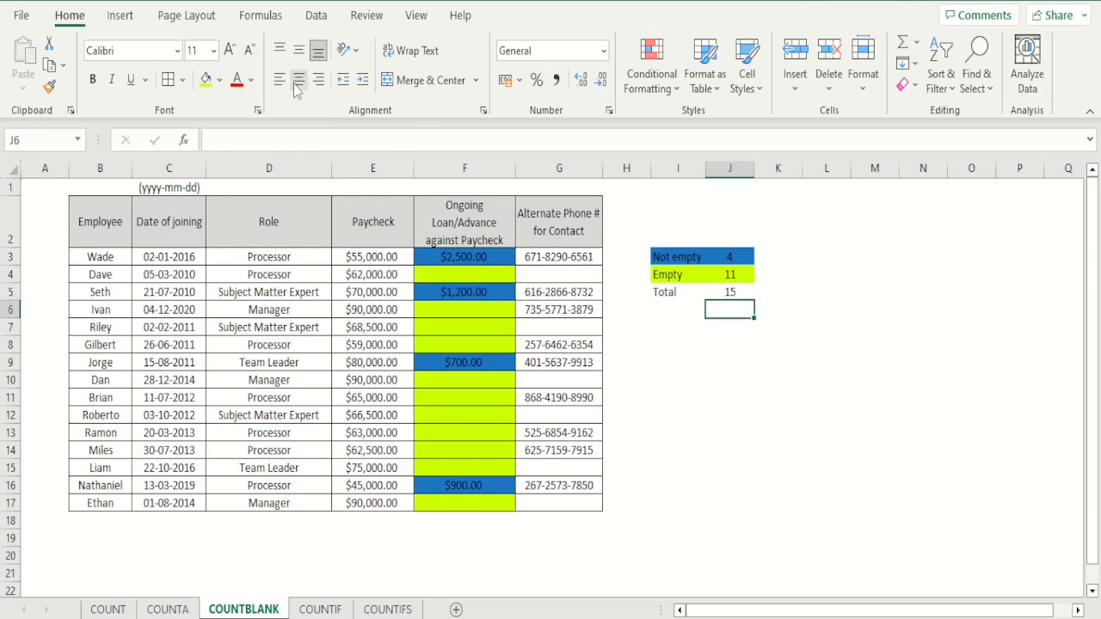
key(Left)
key(Down)
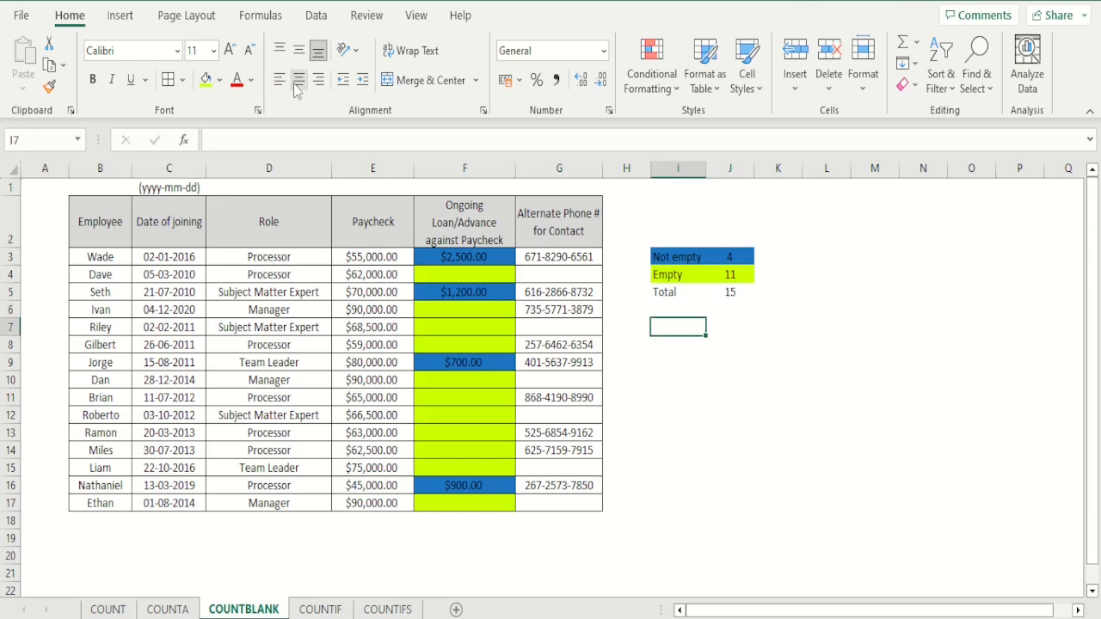
text(coun)
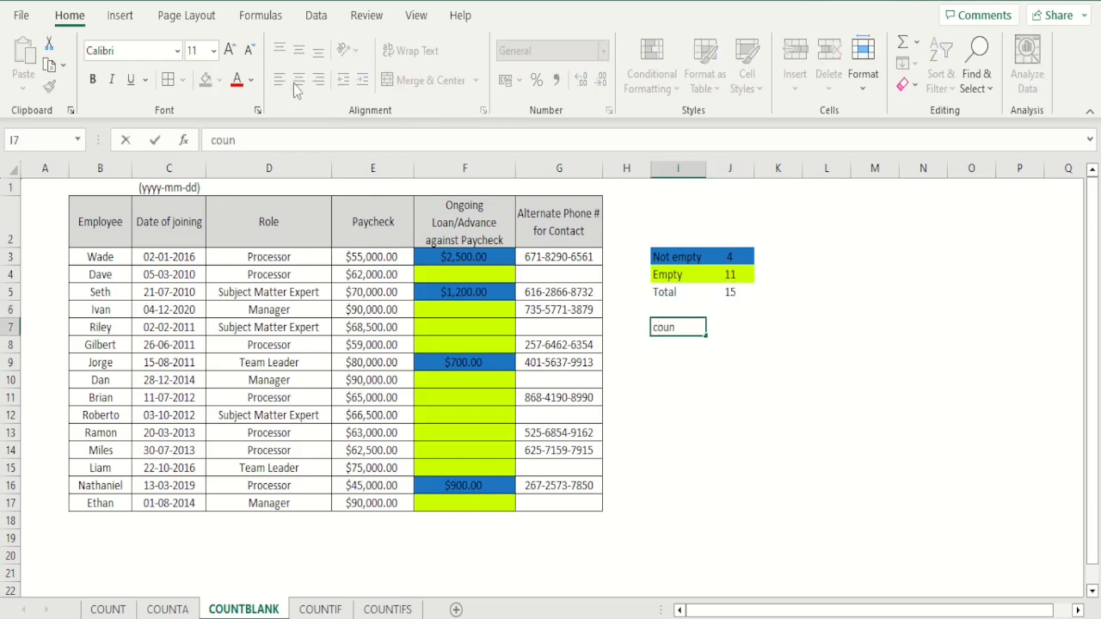
text(t()
drag(478, 256, 486, 505)
text())
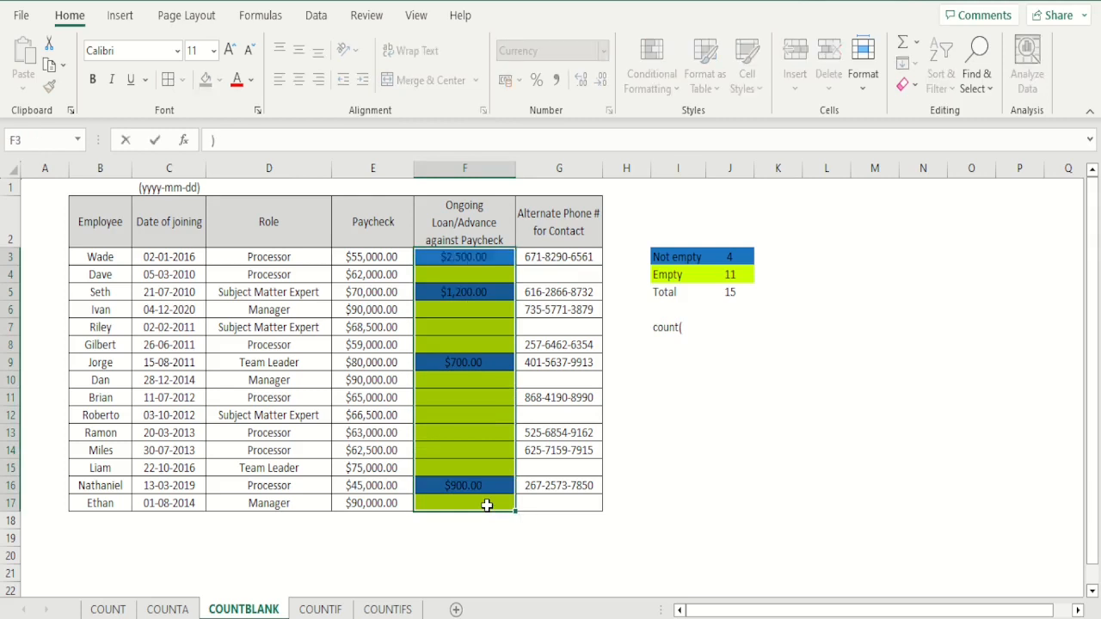
key(Return)
key(Return)
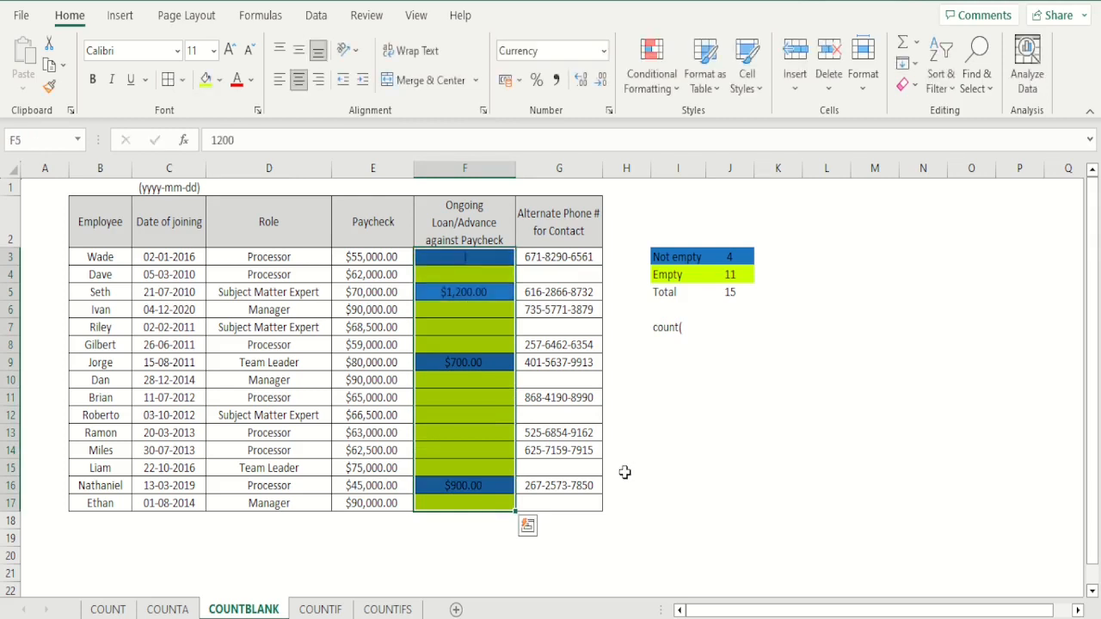
key(ctrl+z)
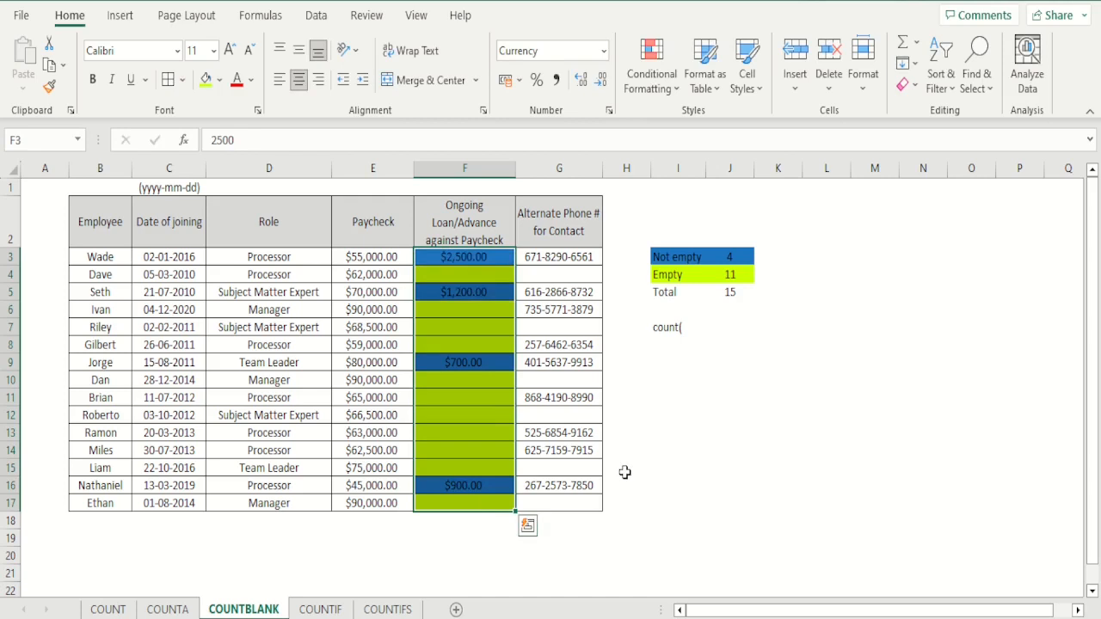
click(709, 343)
click(680, 329)
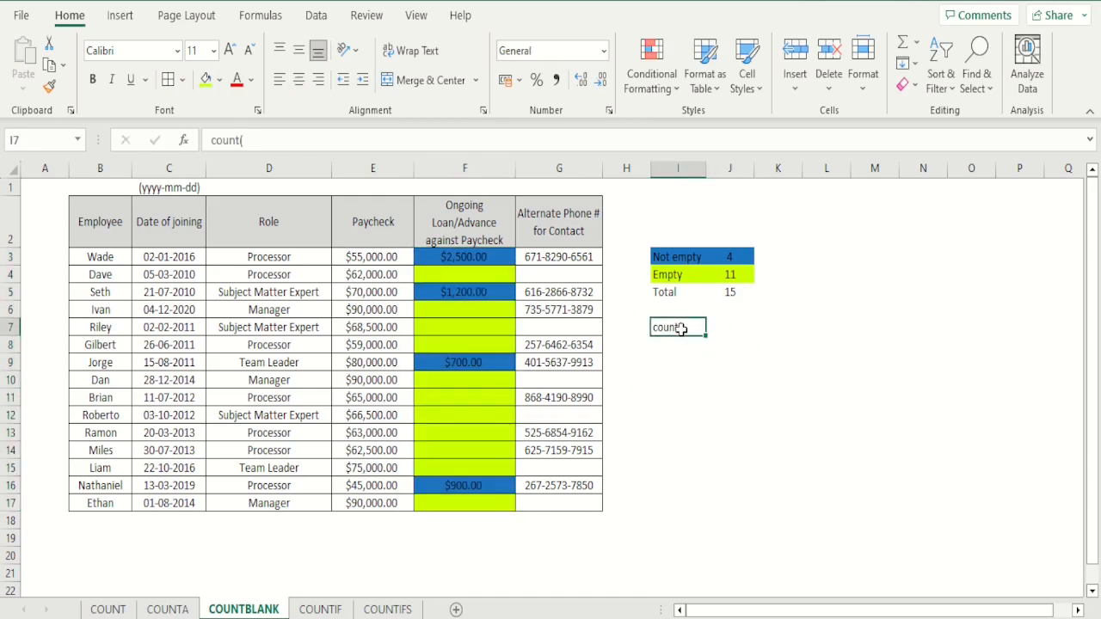
key(Delete)
text(=co)
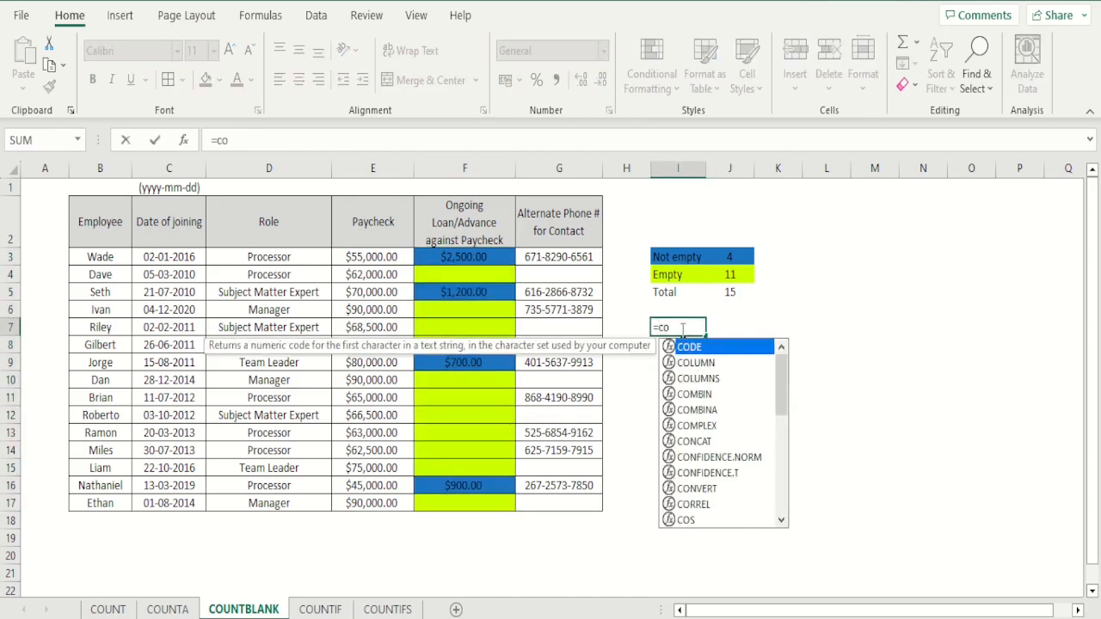
text(unt)
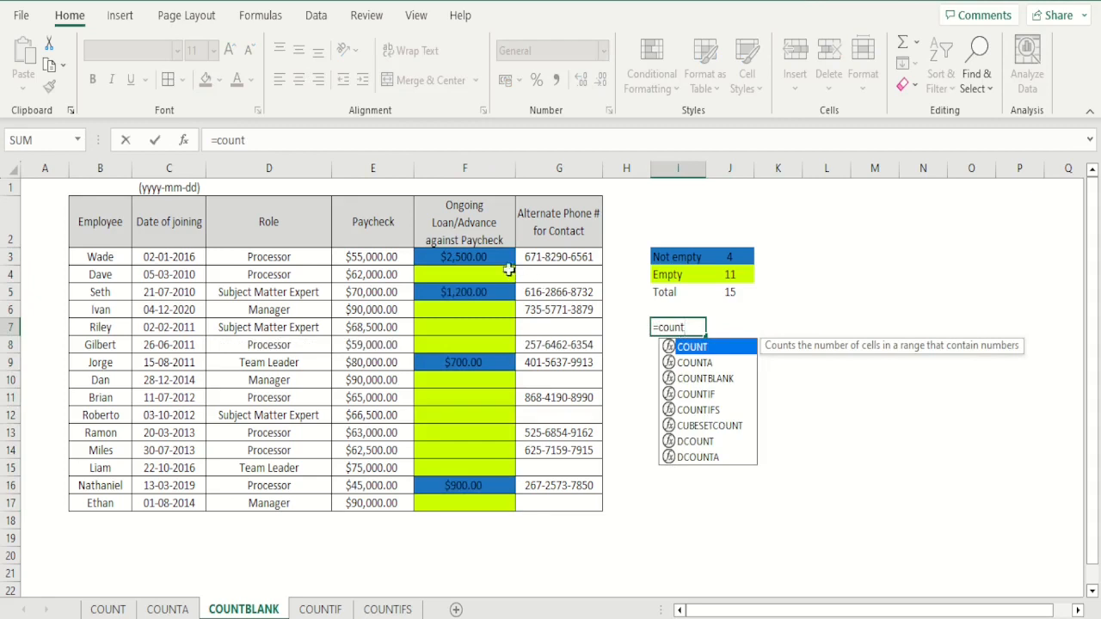
drag(499, 263, 503, 508)
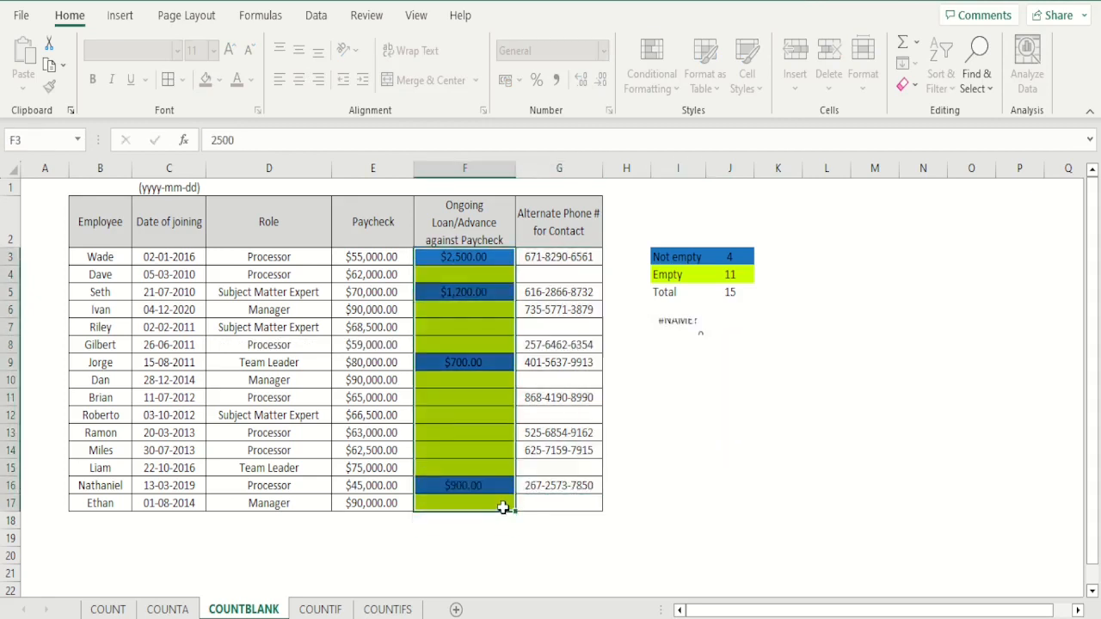
text())
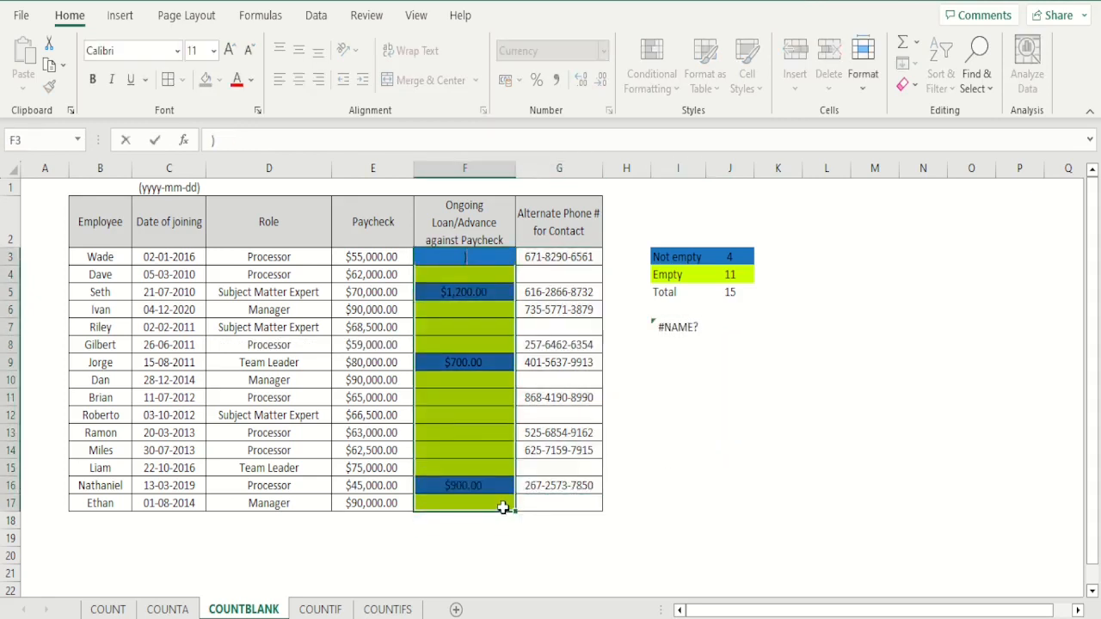
key(Return)
key(ctrl+z)
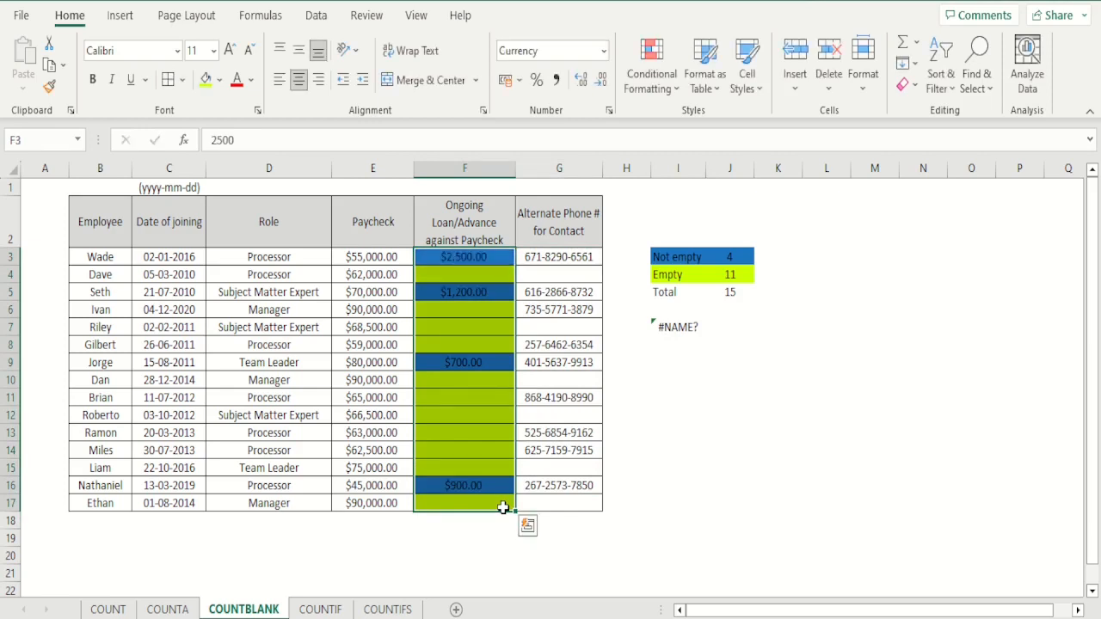
- Clear I7 and count the numeric Ongoing Loan/Advance cells there with =COUNT(F3:F17)
click(675, 331)
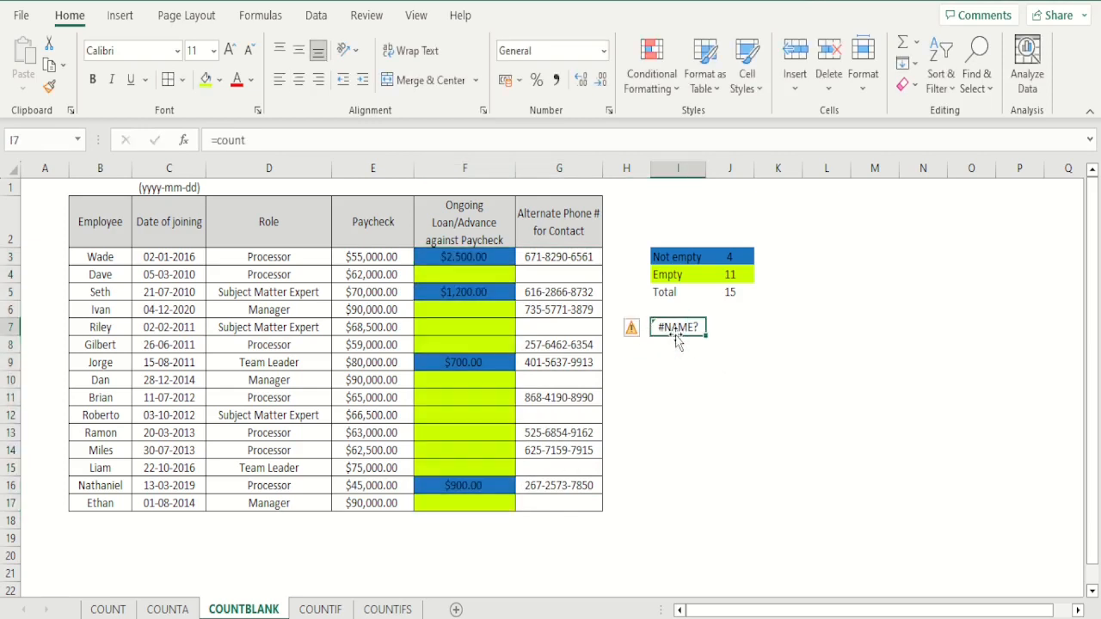
key(Delete)
text(=coun)
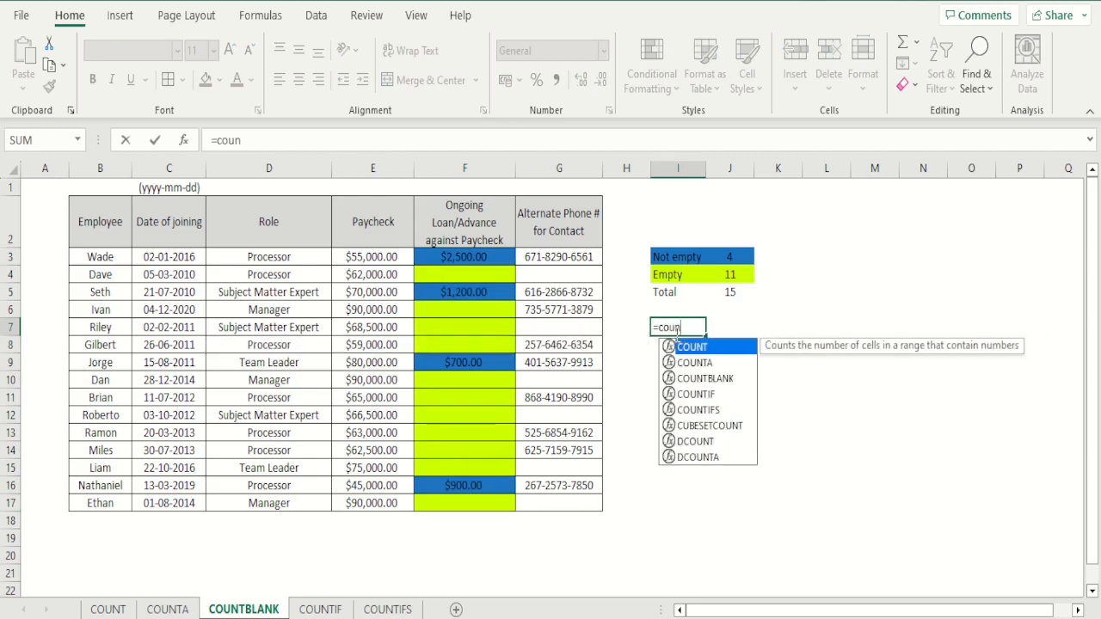
text(t()
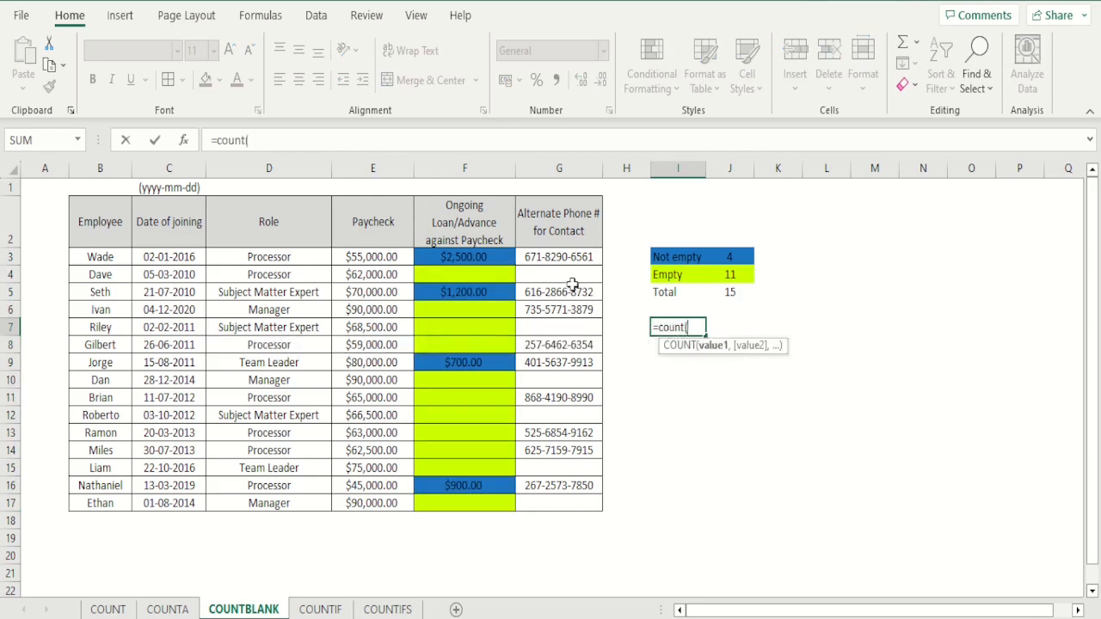
drag(504, 259, 505, 504)
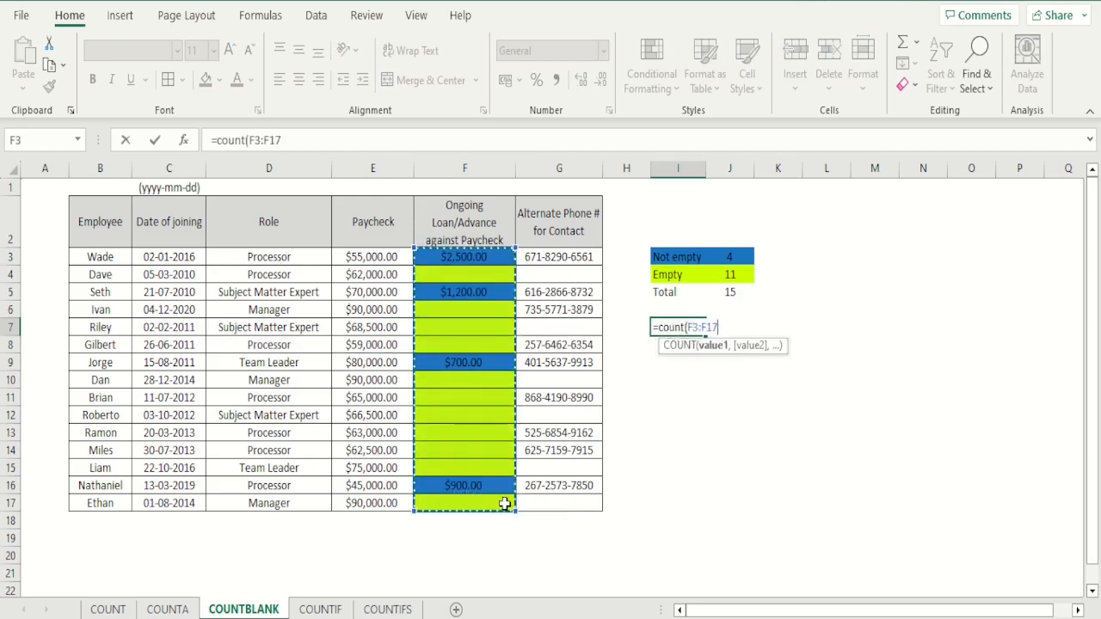
text())
key(Return)
key(Up)
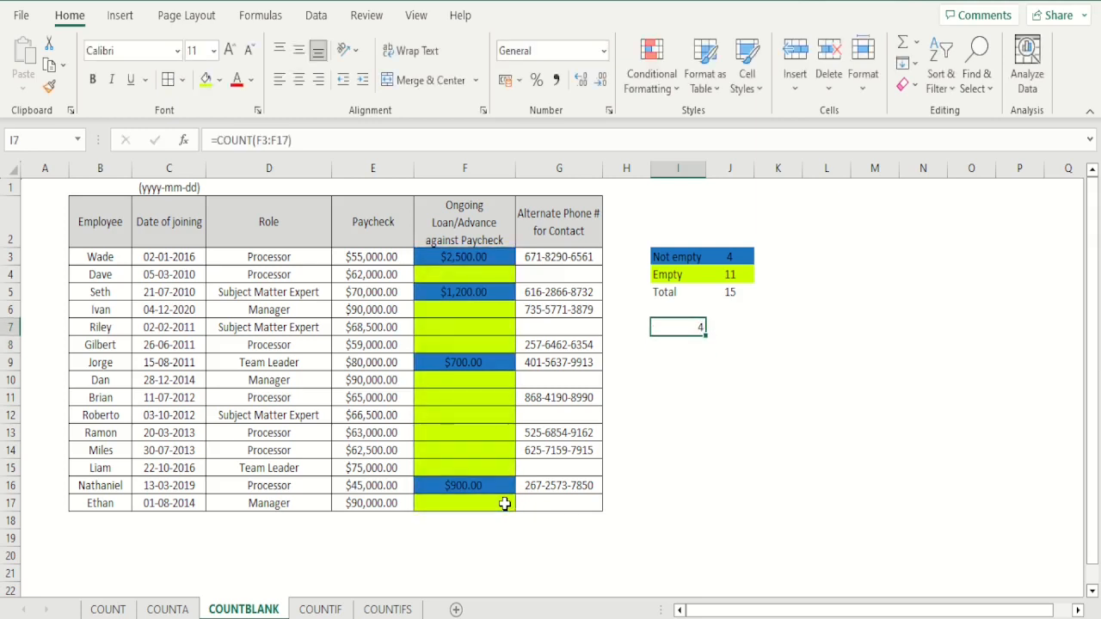
- Move the COUNT formula from I7 to J7 and enter the label "Numeric" in I7
key(ctrl+x)
key(Right)
key(ctrl+v)
key(Left)
text(NUm)
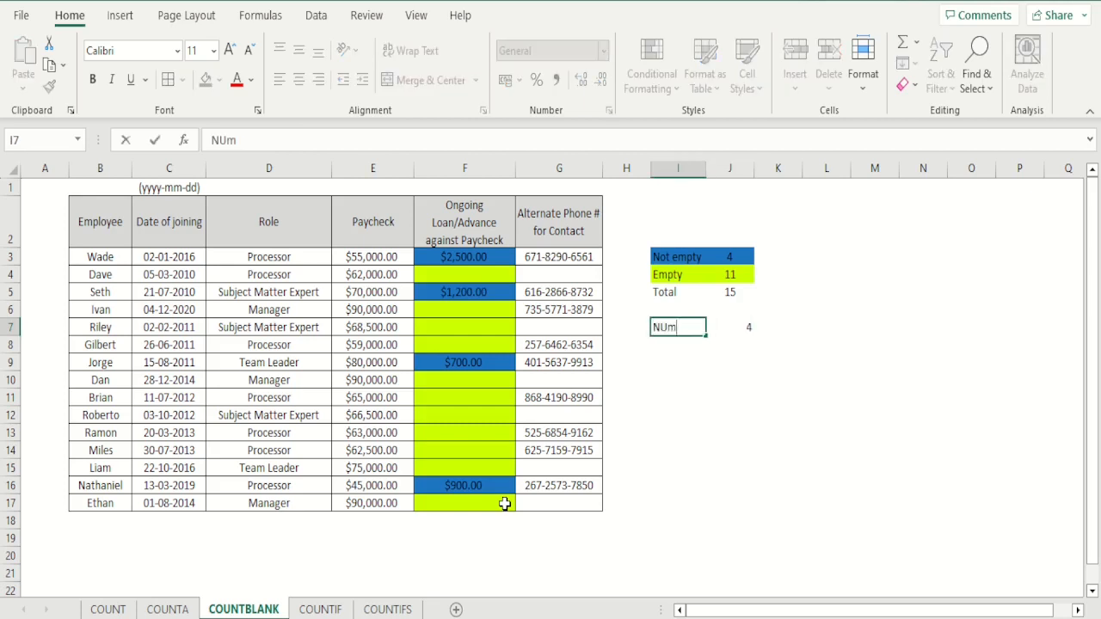
text(eric)
key(Return)
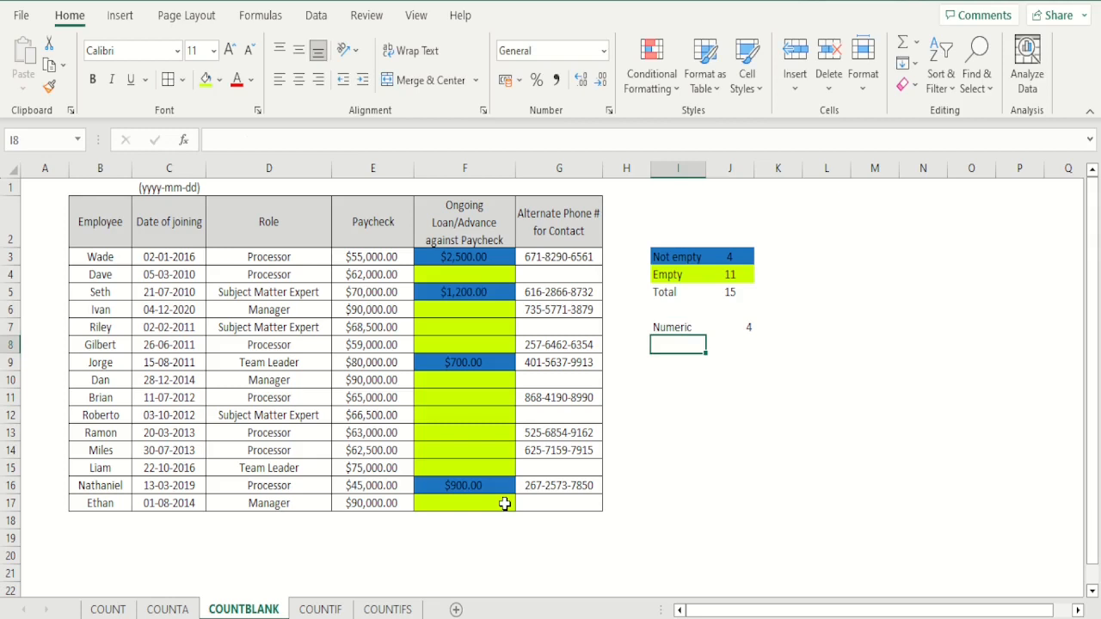
- Select the numeric count in J7 to review its formula
key(Up)
key(Right)
key(Up)
key(Down)
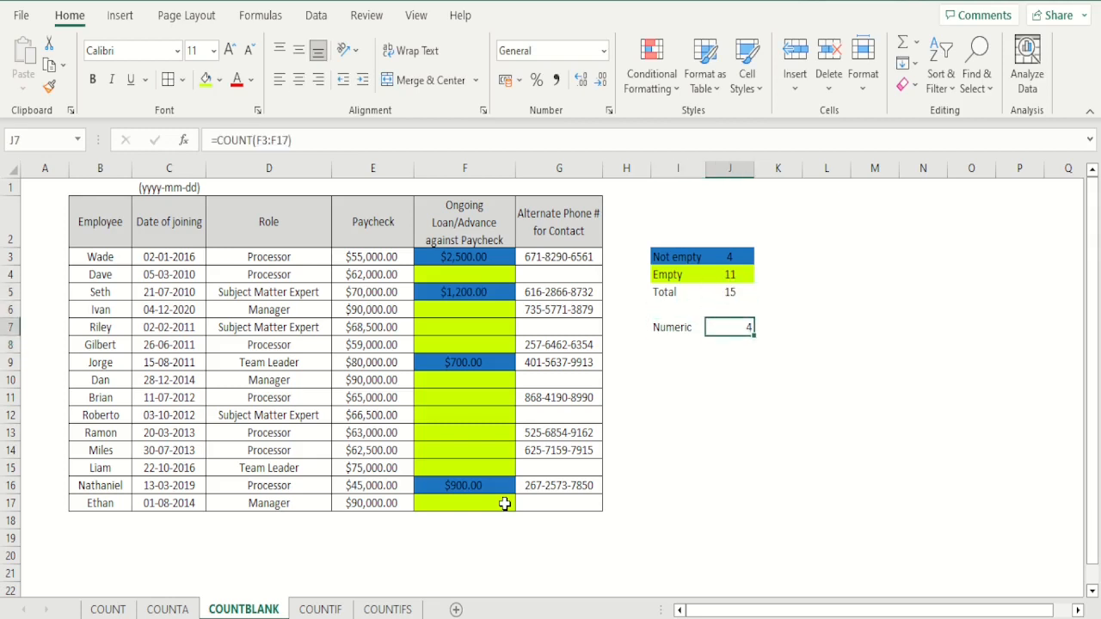
- Center the numeric count in J7
key(Down)
key(Left)
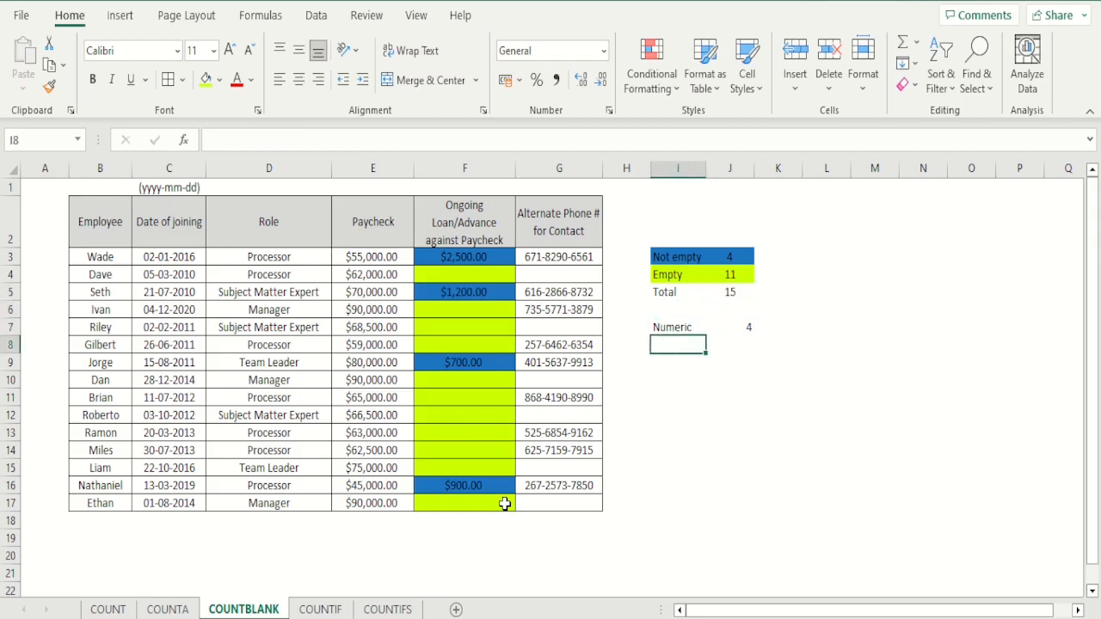
key(Right)
key(Up)
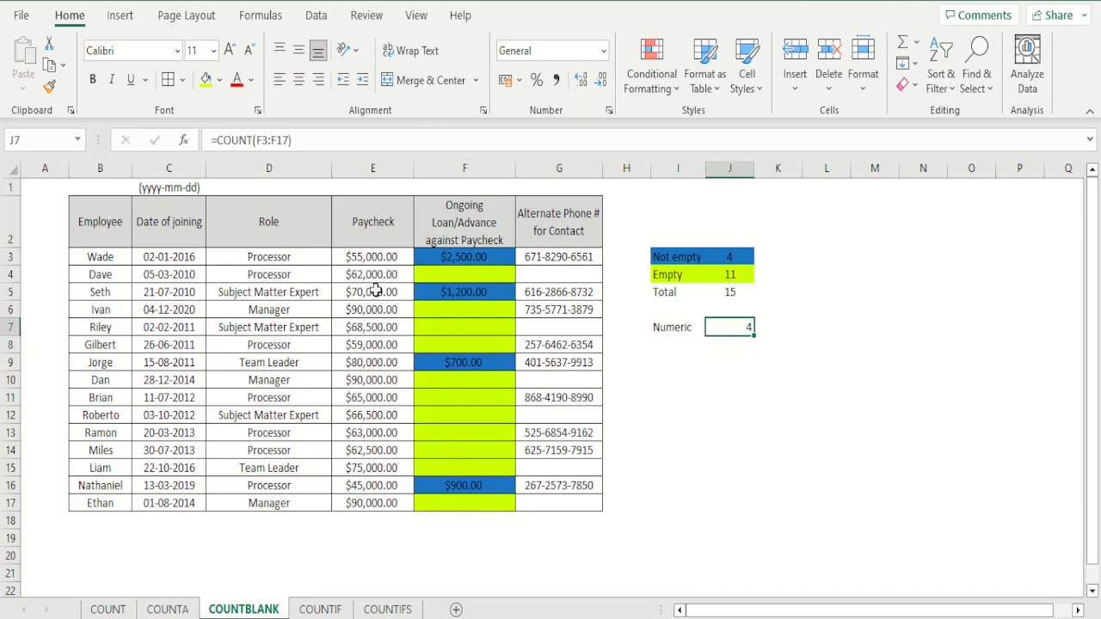
click(298, 81)
- Subtract the numeric count from the total in J8 with =J5-J7 and center the result
key(Down)
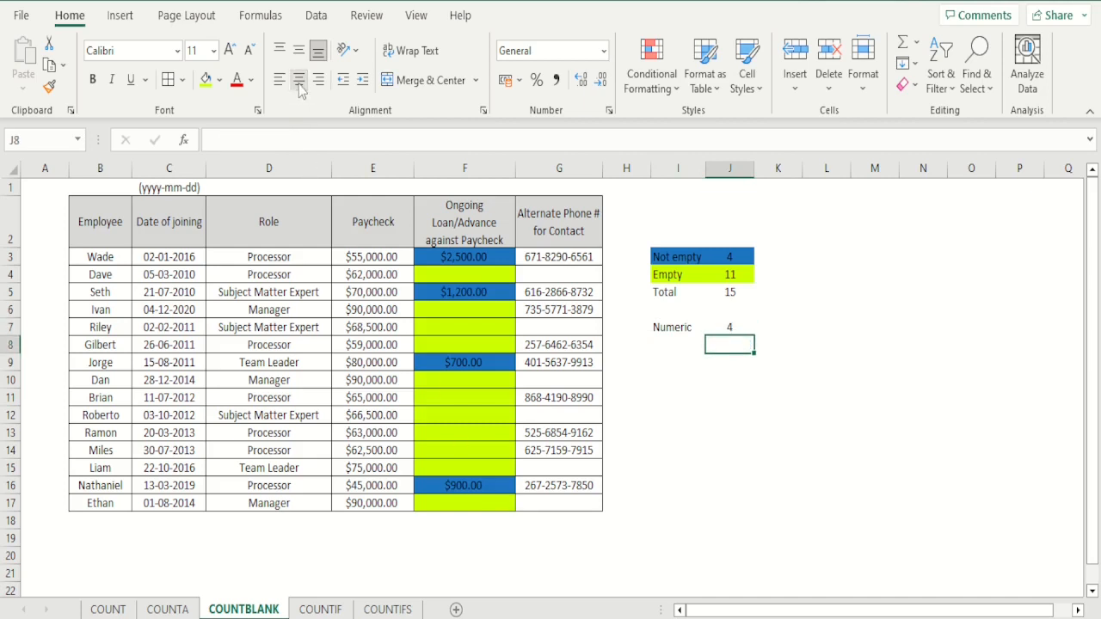
text(=)
key(Up)
key(Up)
key(Up)
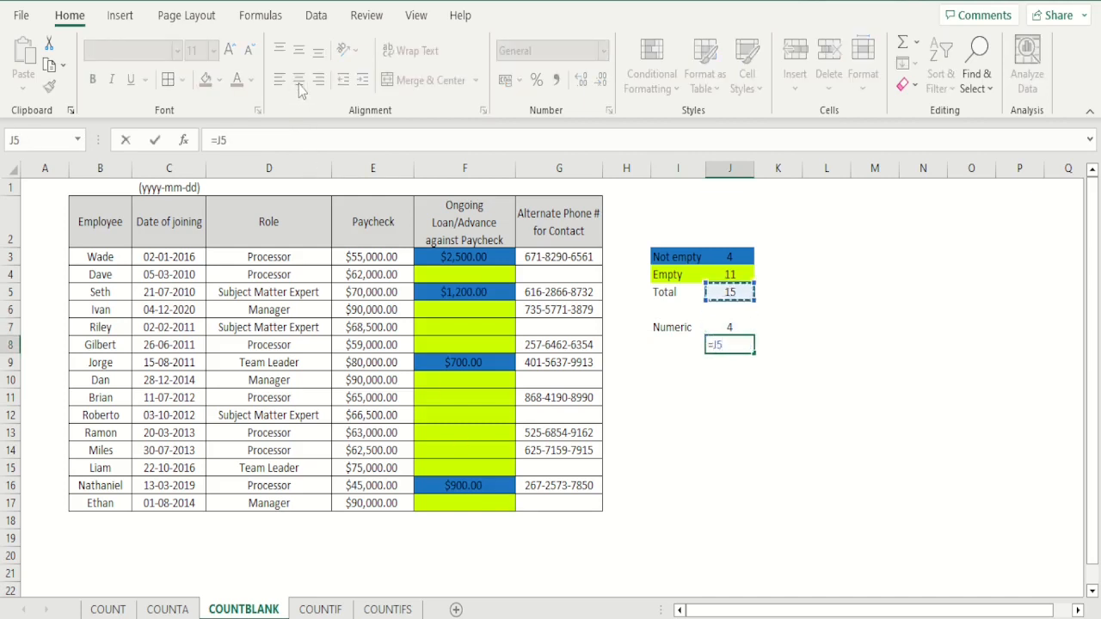
text(-)
key(Up)
key(ctrl+Return)
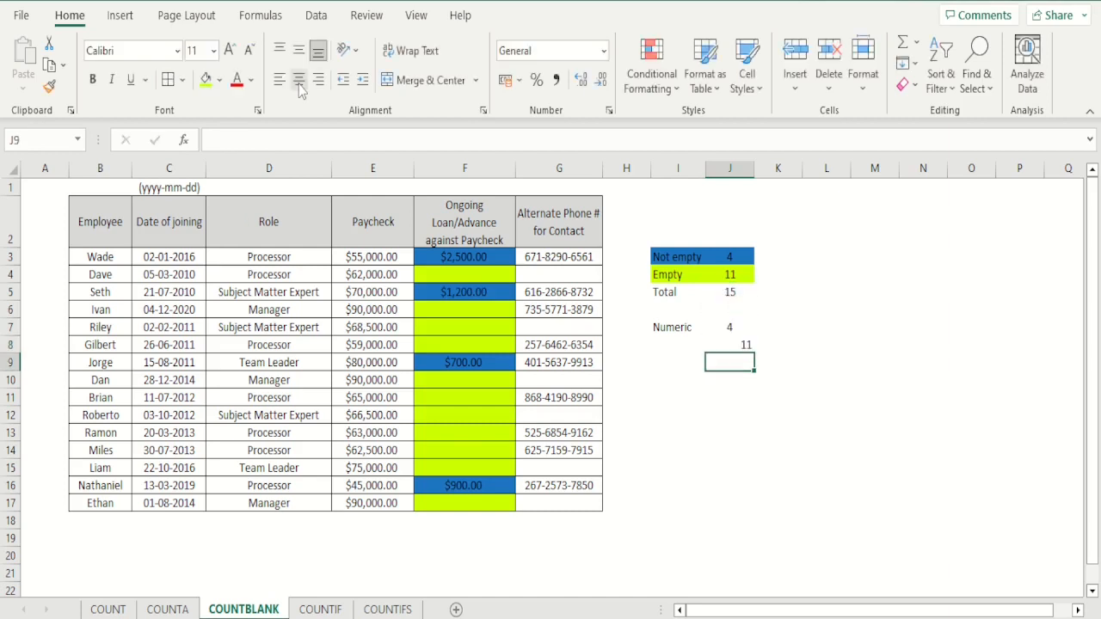
click(299, 80)
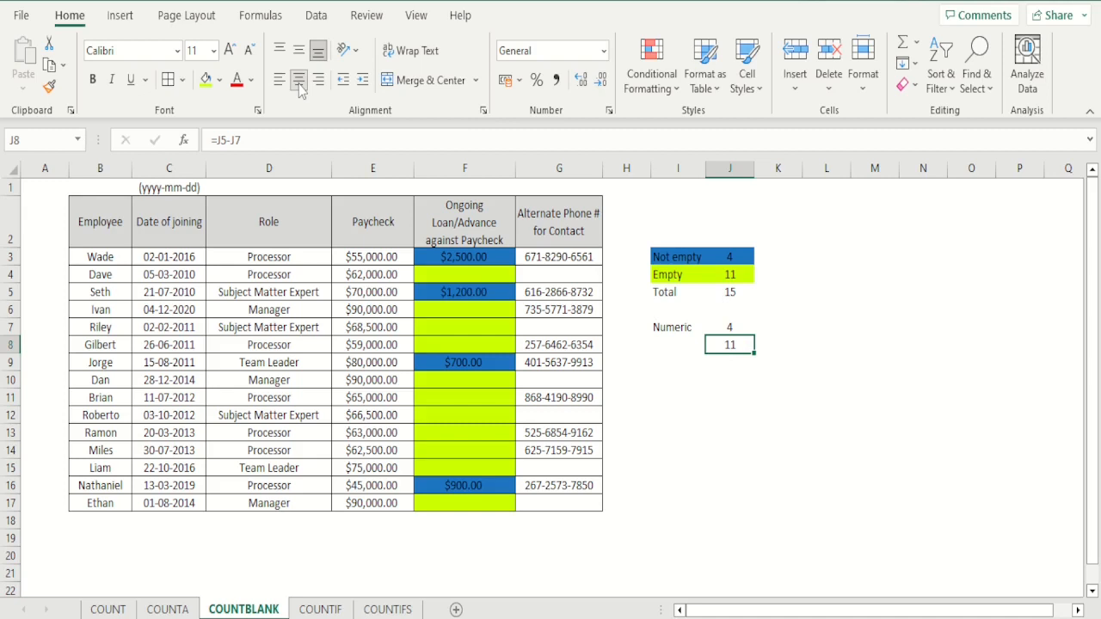
- Enter the text "Not Taken" in the empty Ongoing Loan/Advance cell F4
key(Up)
key(Up)
key(Up)
key(Up)
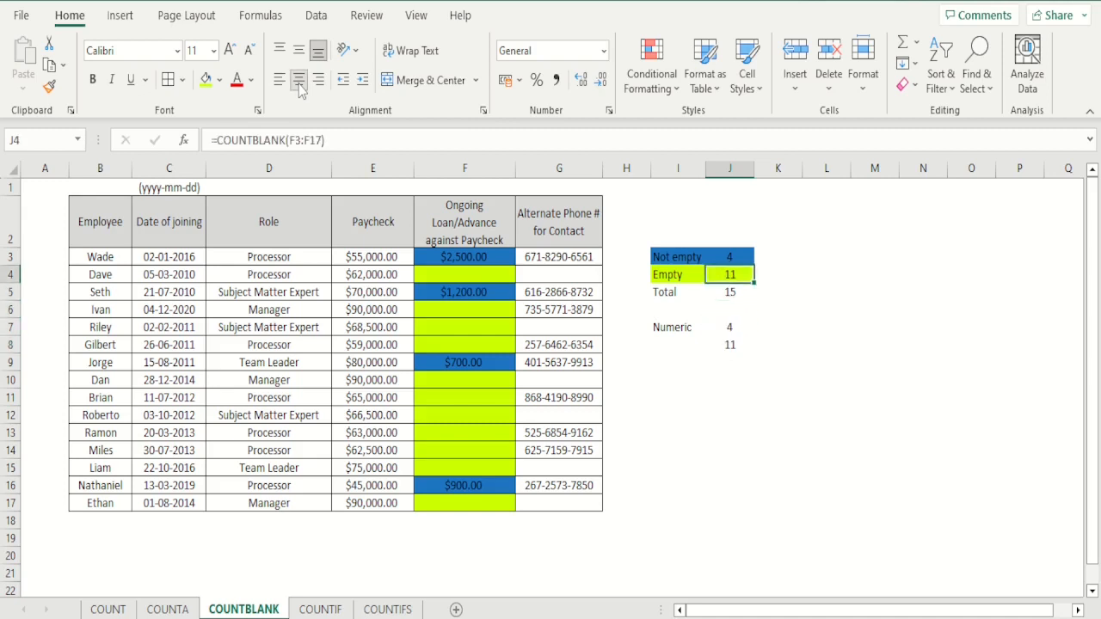
key(Left)
key(Right)
key(Left)
key(Left)
key(Left)
key(Left)
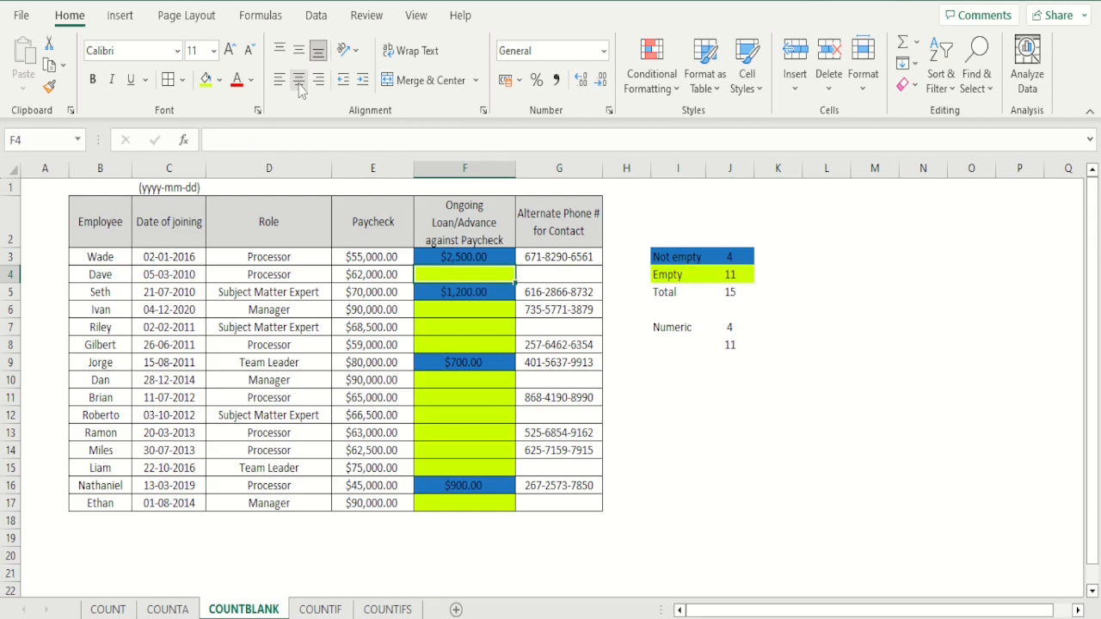
text(Not K)
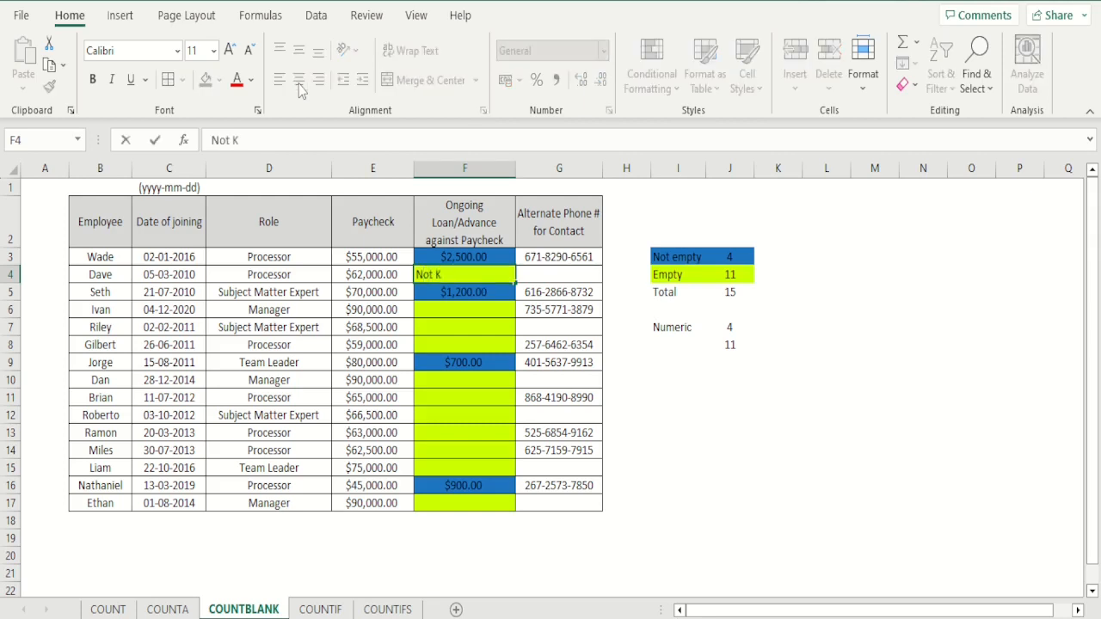
key(BackSpace)
text(Taken)
key(Return)
- Fill two more empty Ongoing Loan/Advance cells with text: "No loans Taken" in F6 and "NA" in F7
key(Down)
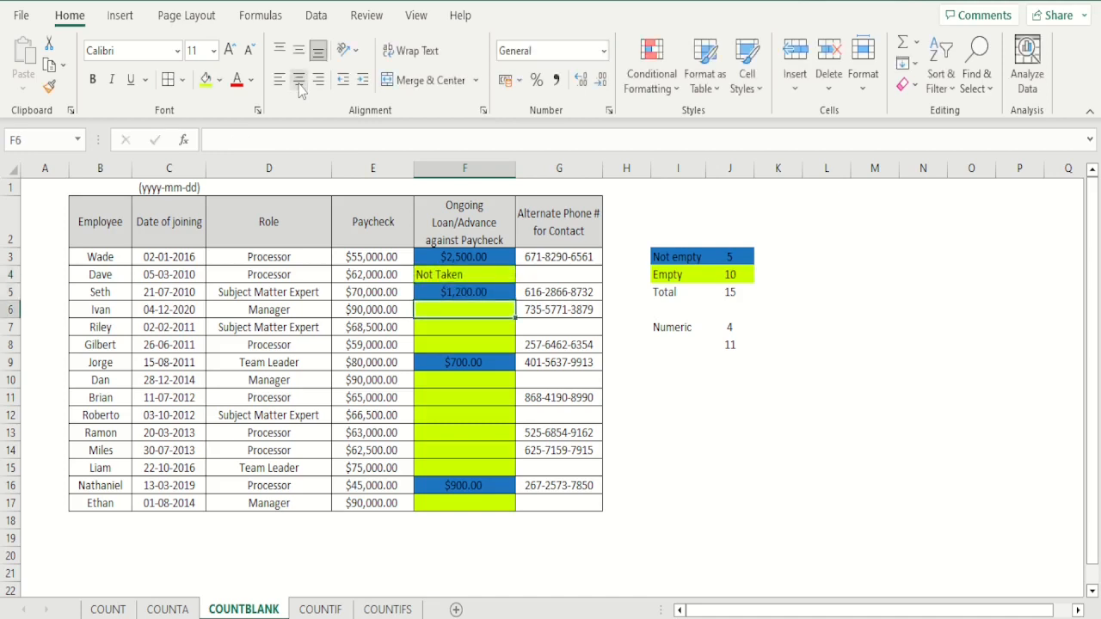
text(No loans)
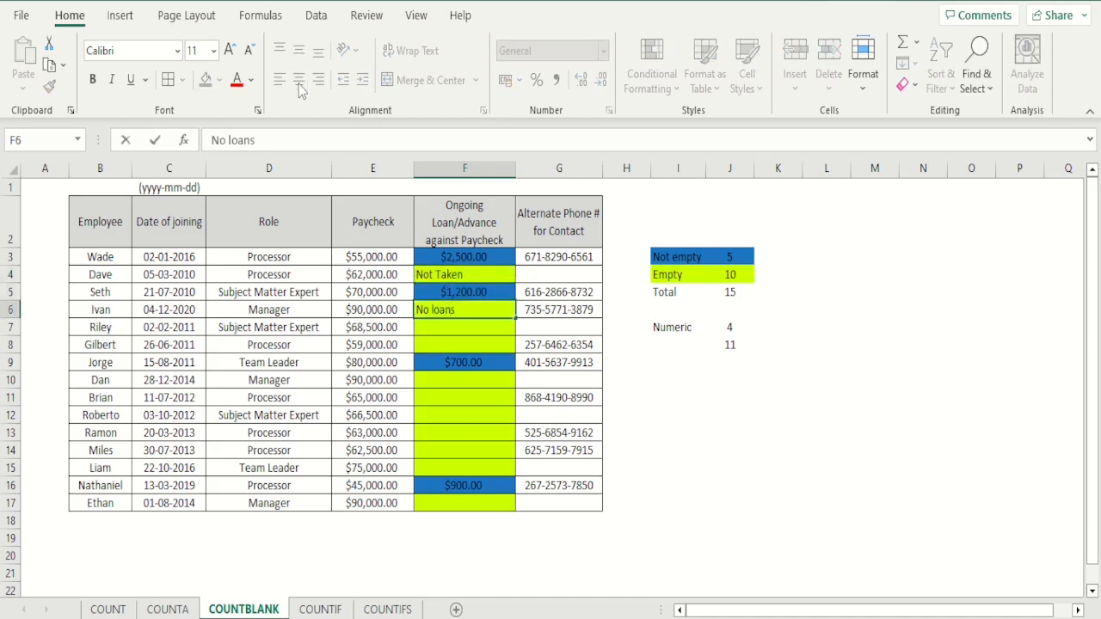
text( Taken)
key(Return)
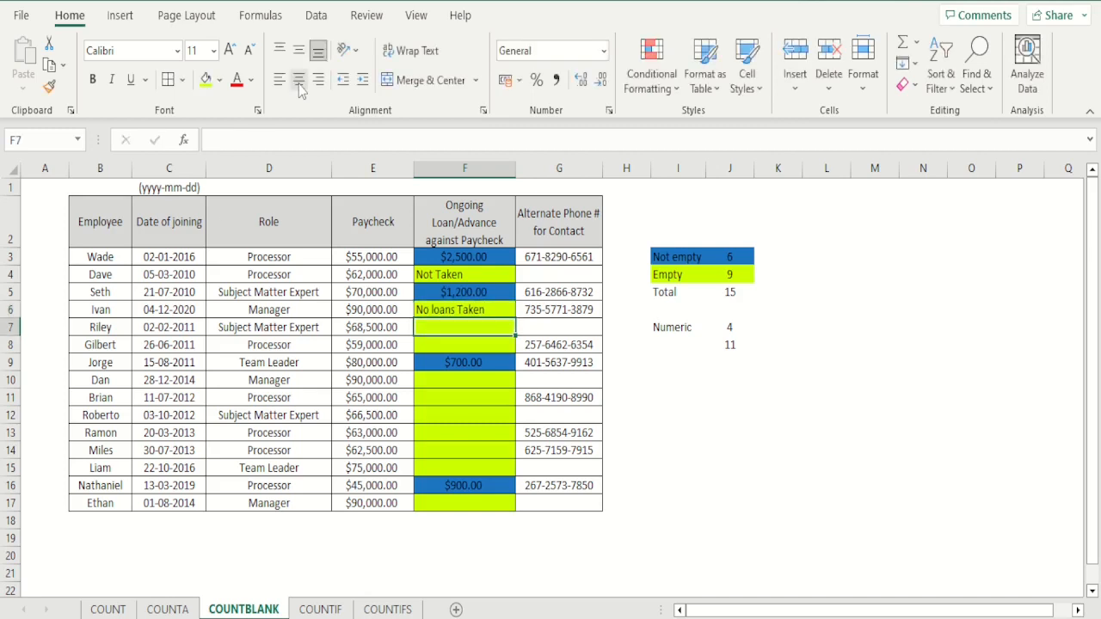
text(NA)
key(Return)
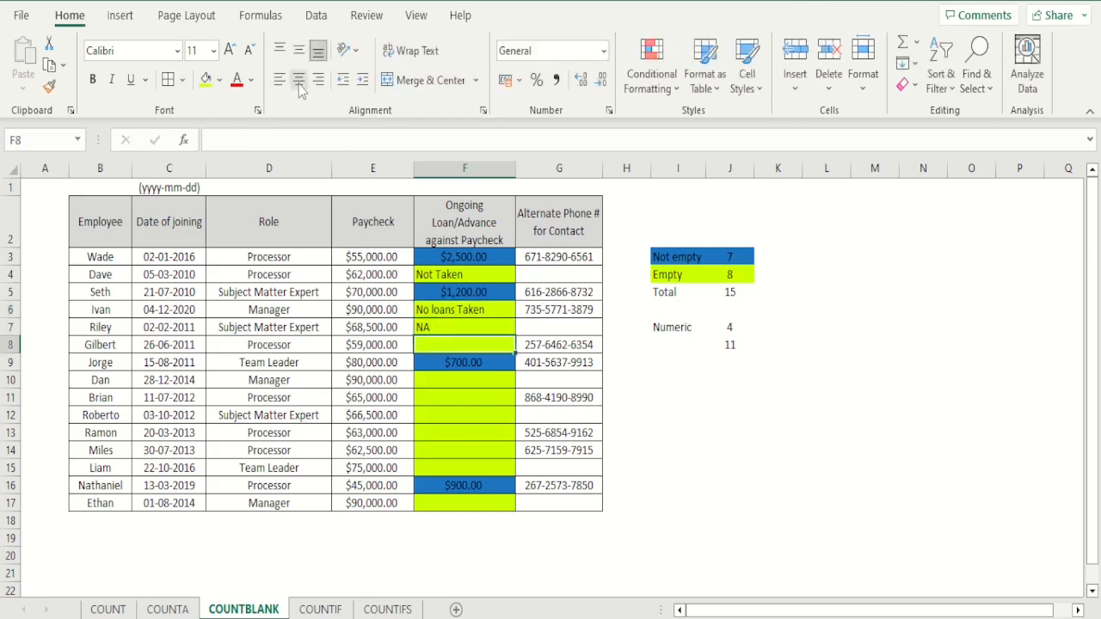
- Switch to the COUNTIF sheet and select cell I4
key(Right)
key(Right)
key(Right)
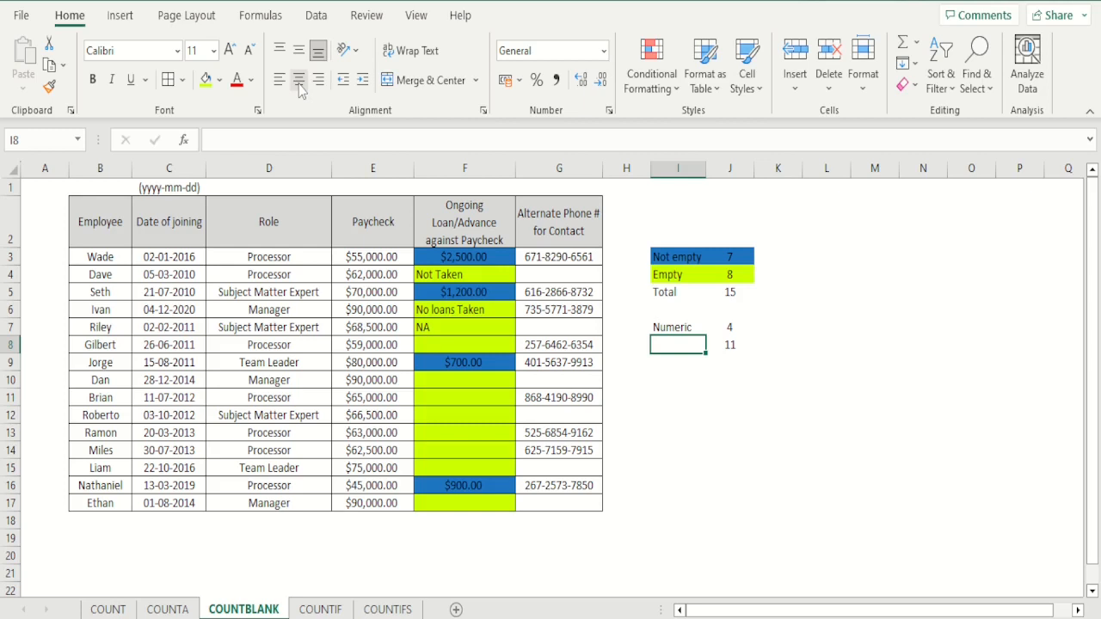
click(331, 610)
click(720, 285)
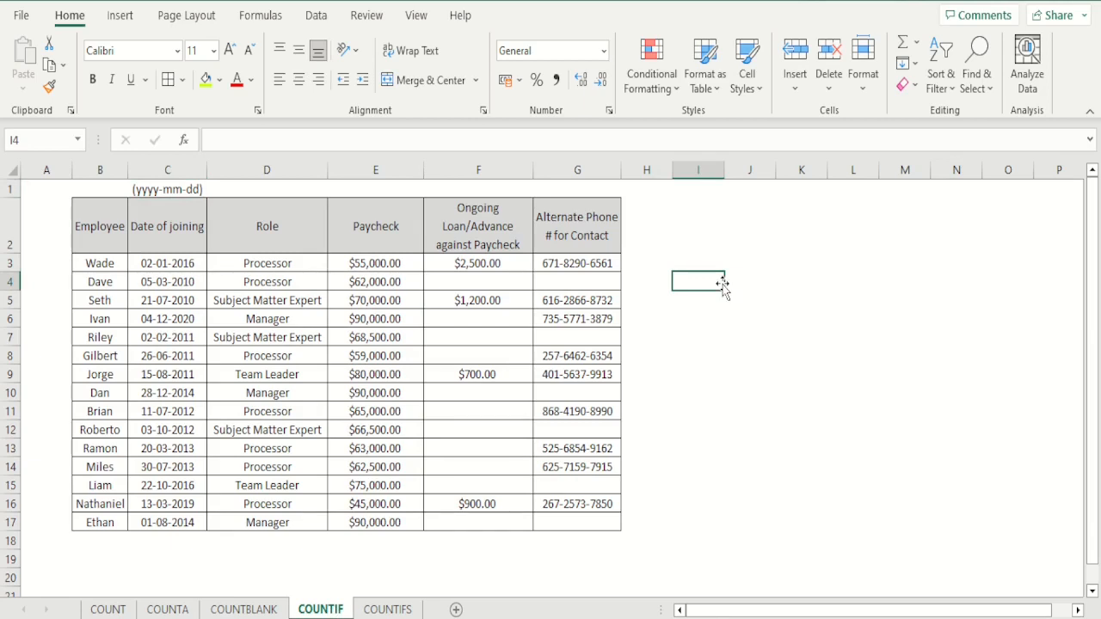
text(=if()
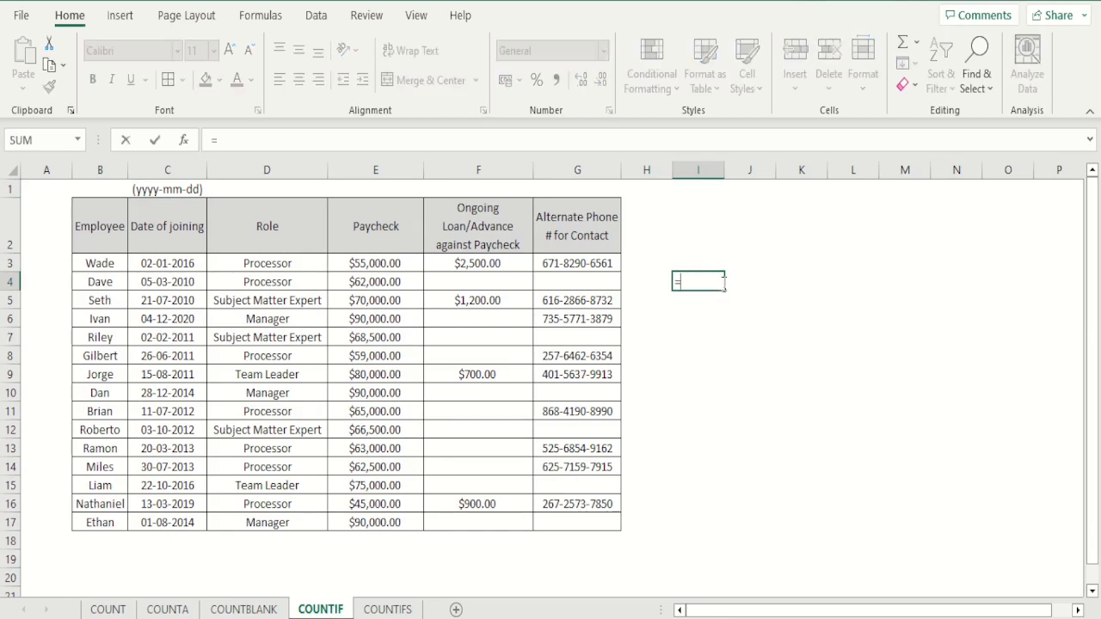
key(BackSpace)
key(BackSpace)
key(BackSpace)
key(BackSpace)
- Count the paychecks above 70000 in I4 with =COUNTIF(E3:E17,">70000") and center the result
text(=countif)
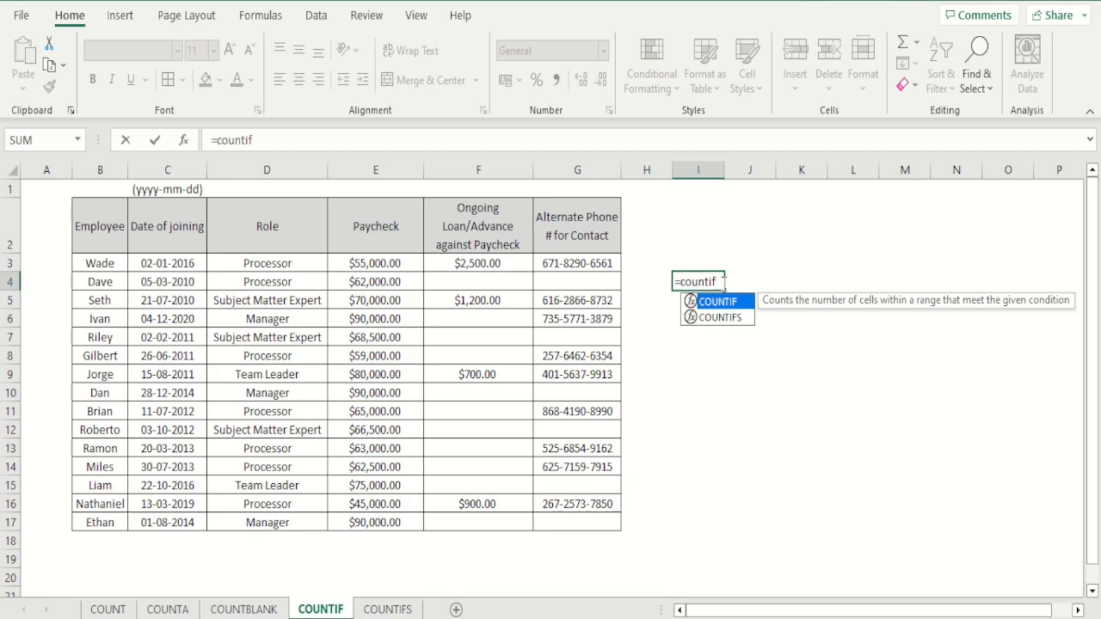
text(()
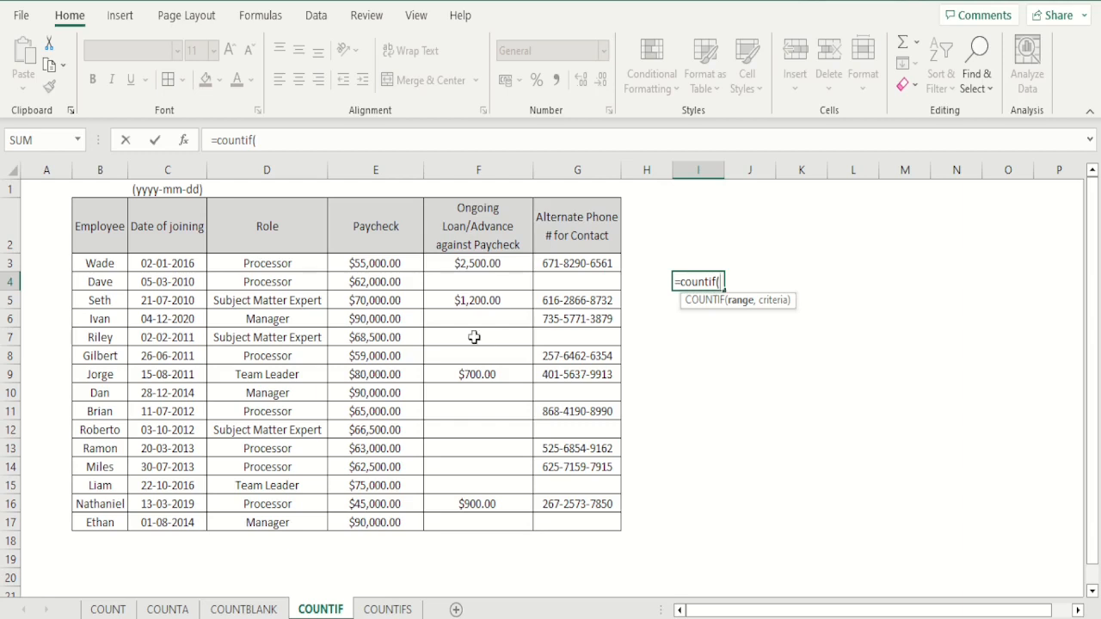
drag(386, 261, 393, 514)
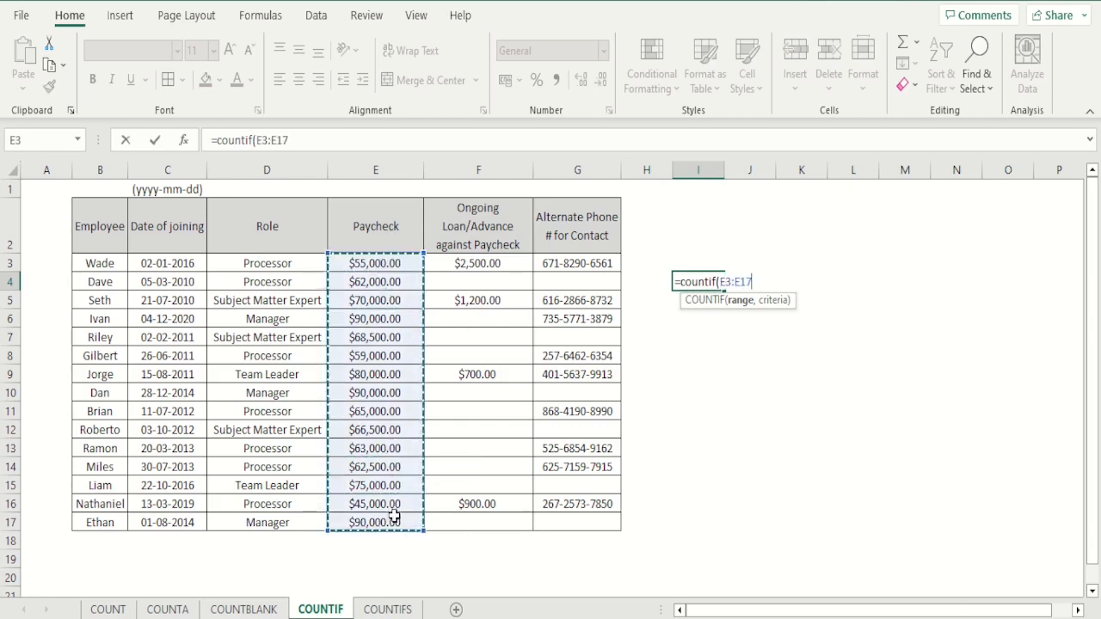
text(,)
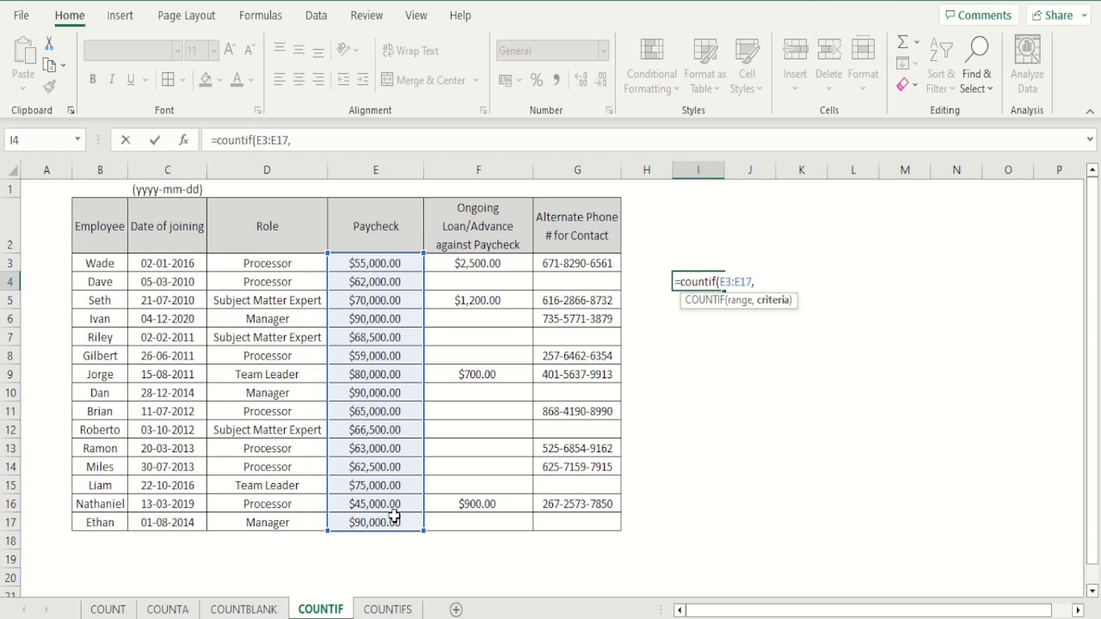
text(">70000"))
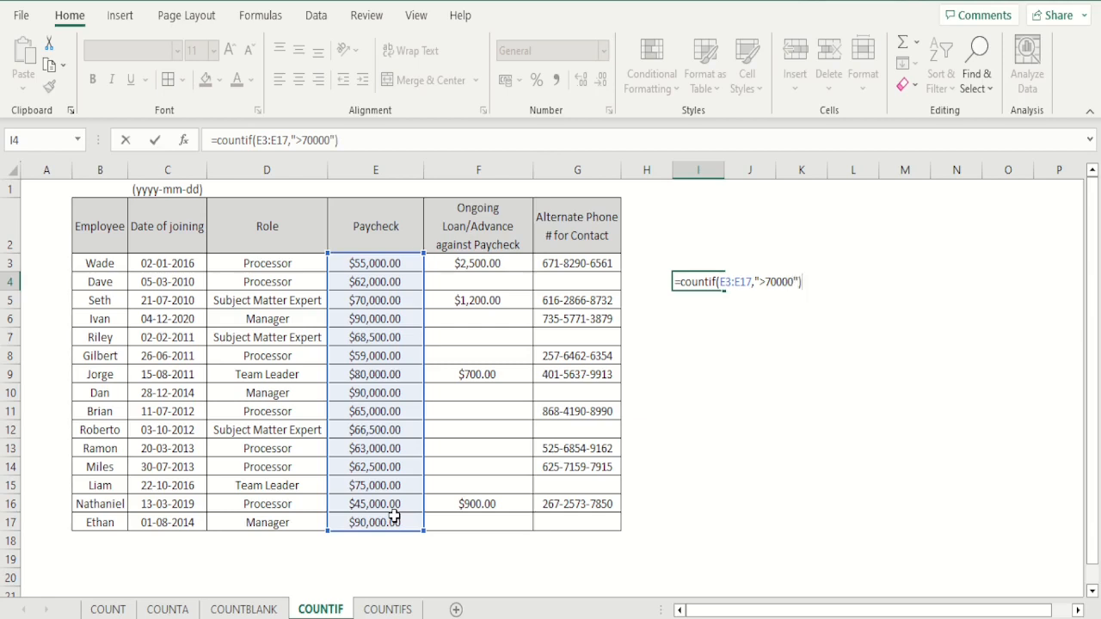
key(Return)
key(Up)
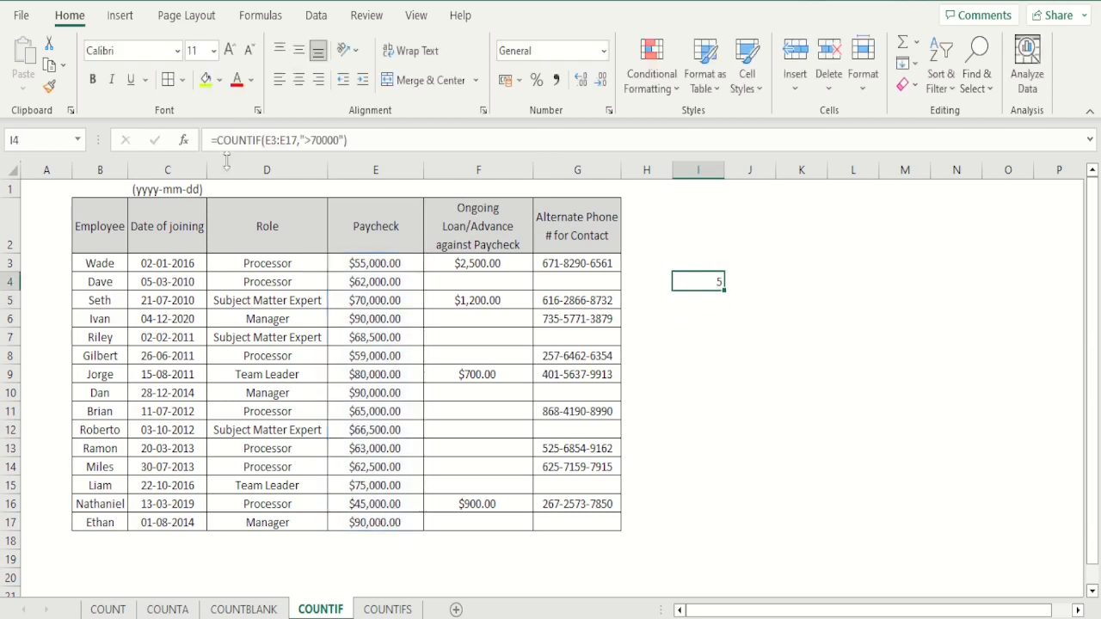
click(299, 80)
- Highlight the paychecks above $70,000 in E6 and E9 with the yellow fill
key(Left)
key(Left)
key(Left)
key(Left)
key(Left)
key(Down)
key(Down)
key(Right)
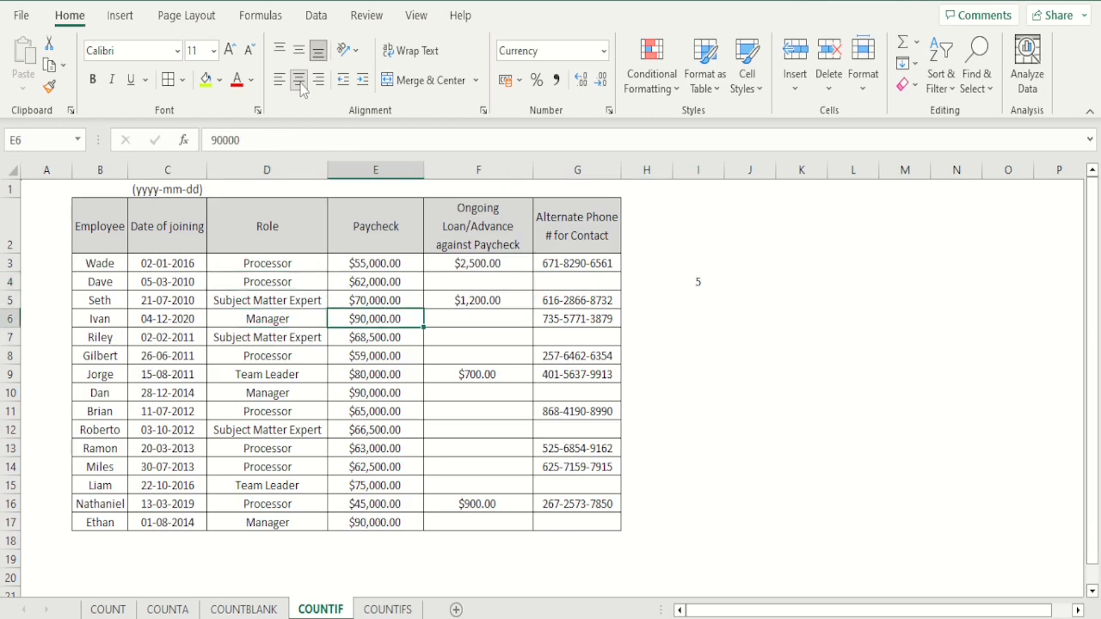
click(207, 80)
key(Down)
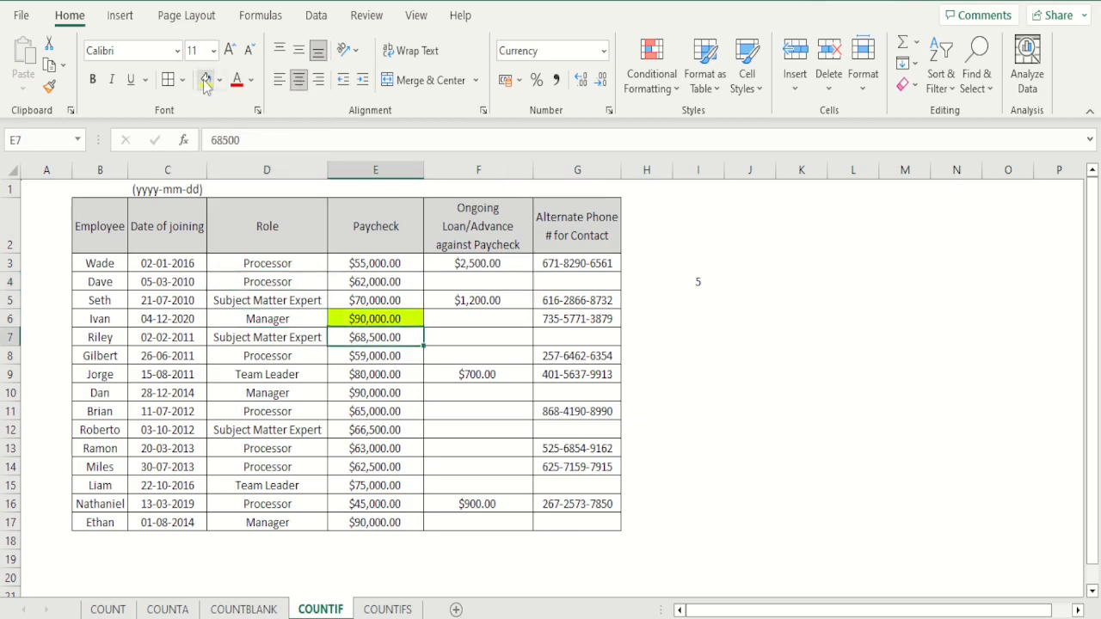
key(Down)
key(Down)
click(206, 79)
- Apply the same yellow fill to the remaining paychecks above $70,000 in E10, E15 and E17
key(Down)
key(Down)
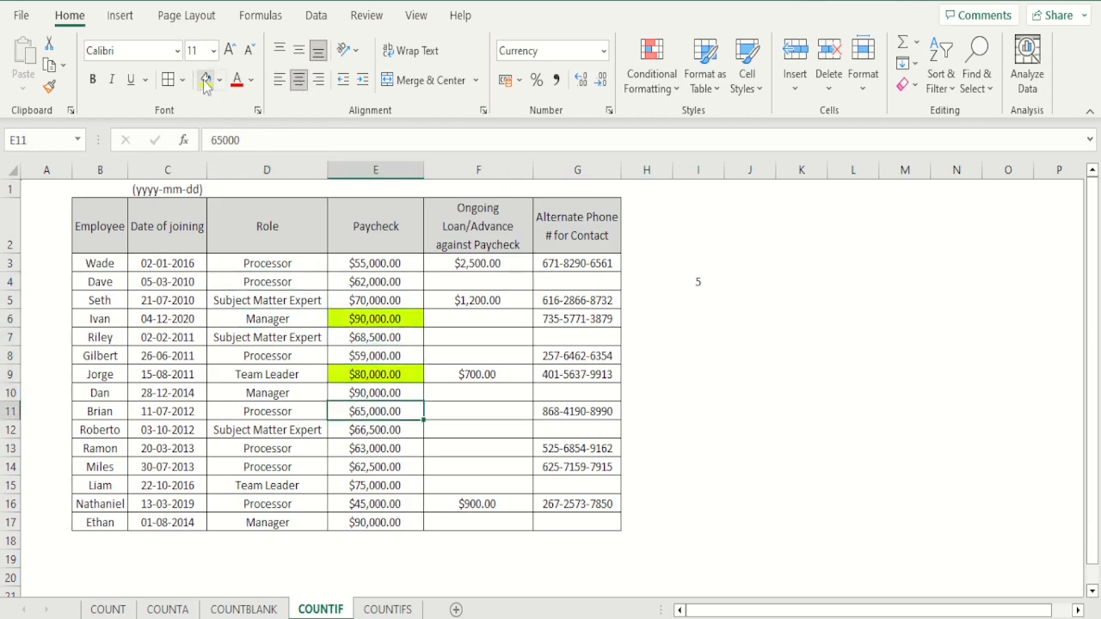
key(Up)
click(207, 80)
key(Down)
key(Down)
key(Down)
key(Down)
key(Down)
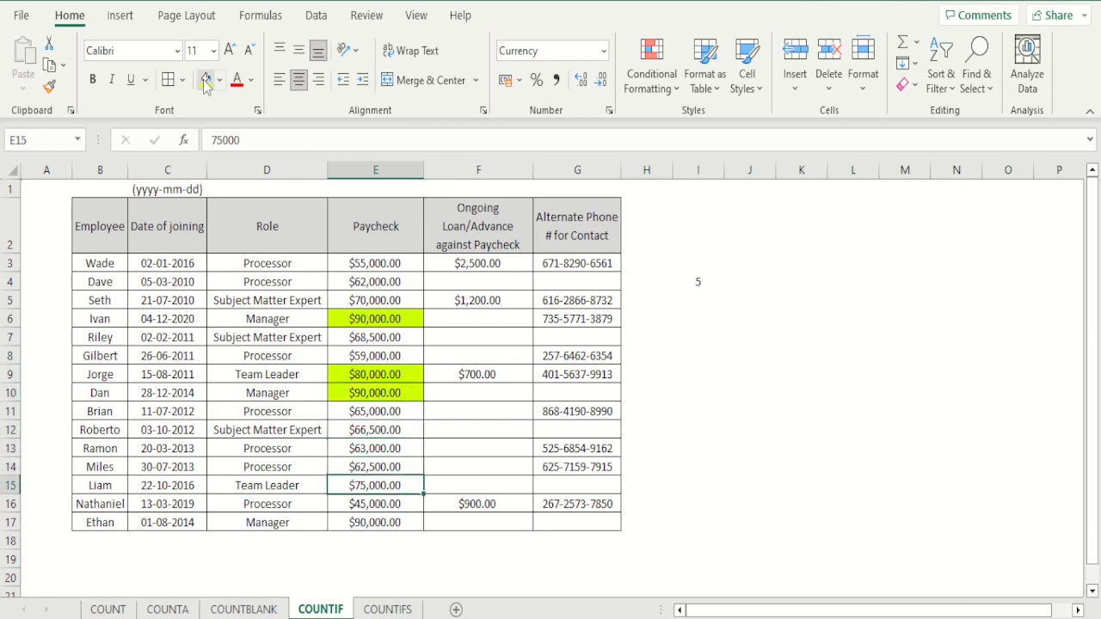
click(206, 80)
key(Down)
key(Down)
click(206, 80)
key(Right)
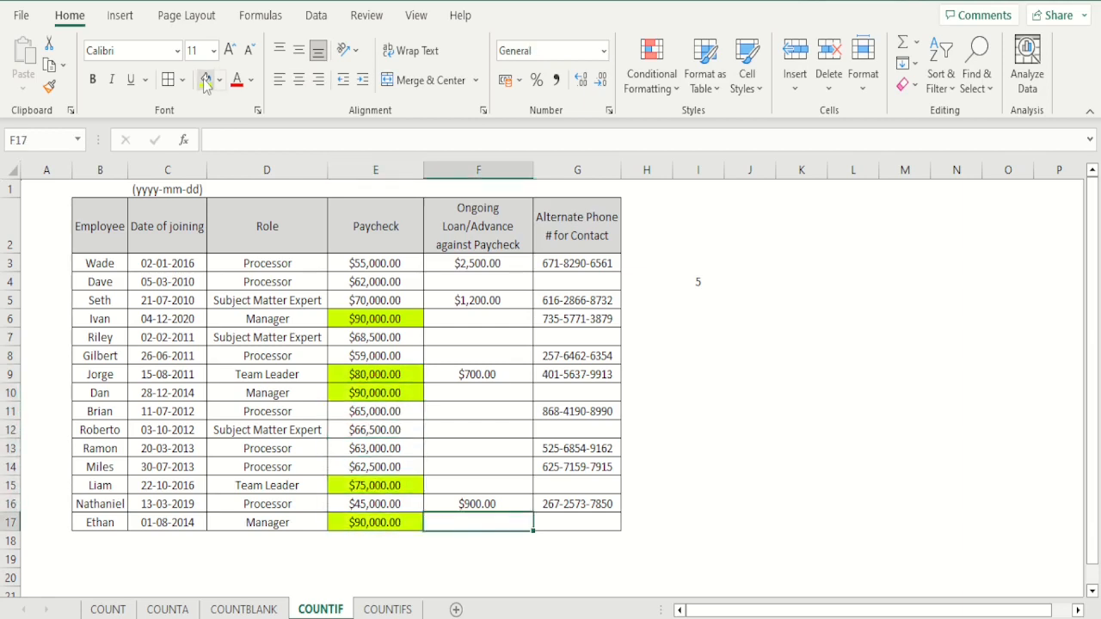
- Move the COUNTIF formula from I4 to J4
key(Right)
key(Right)
key(Up)
key(Up)
key(Up)
key(Up)
key(Up)
key(Up)
key(Up)
key(Up)
key(Up)
key(Up)
key(Up)
key(Up)
key(Up)
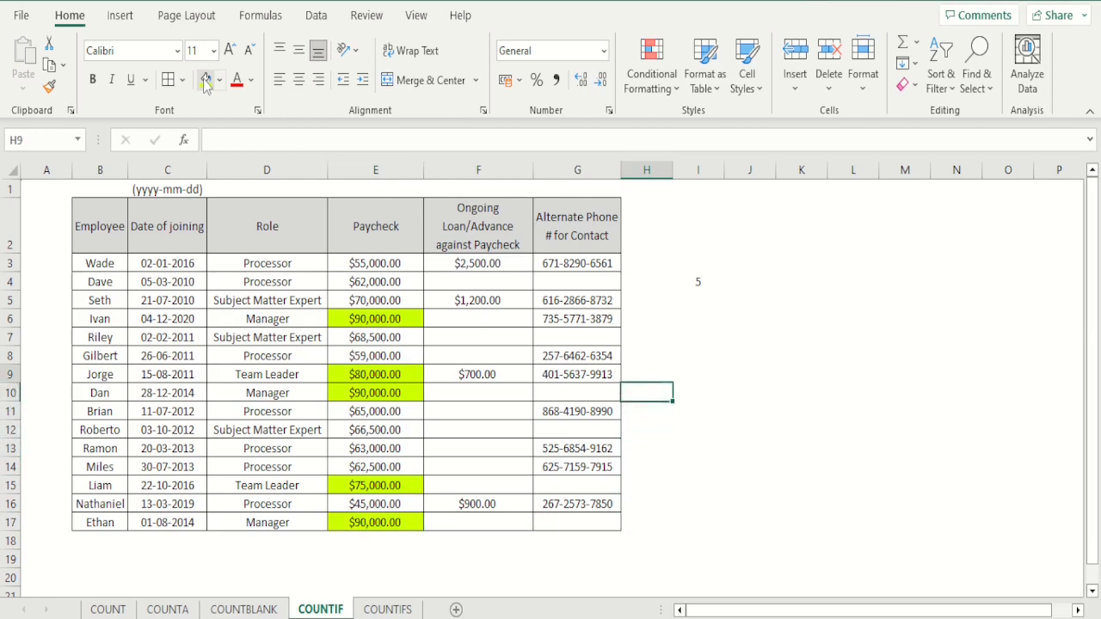
key(Right)
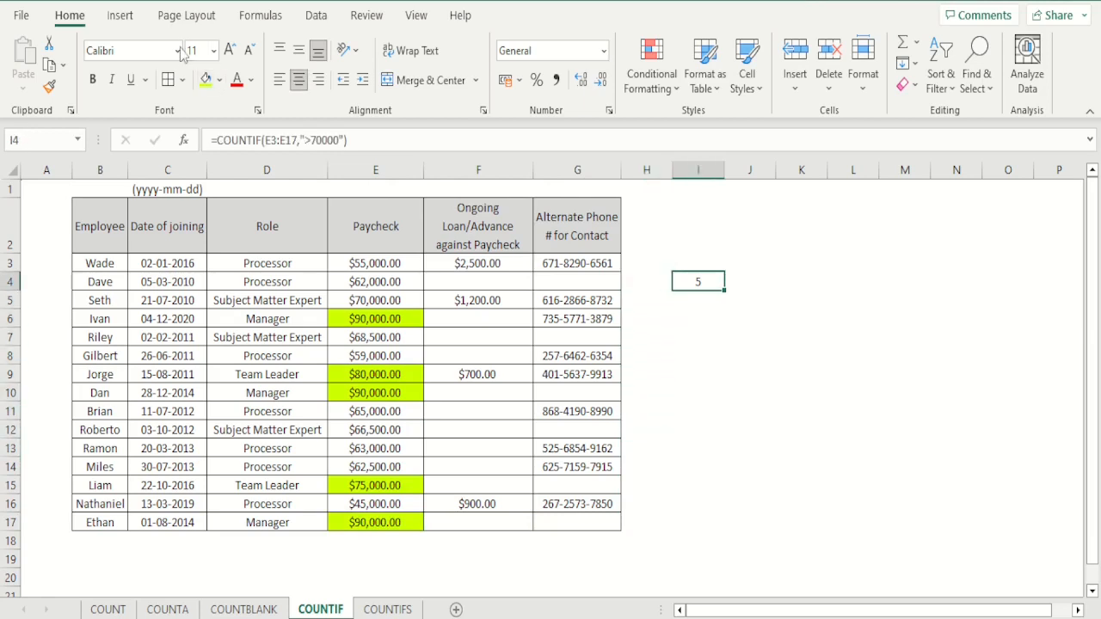
key(ctrl+x)
key(Right)
key(Right)
key(Left)
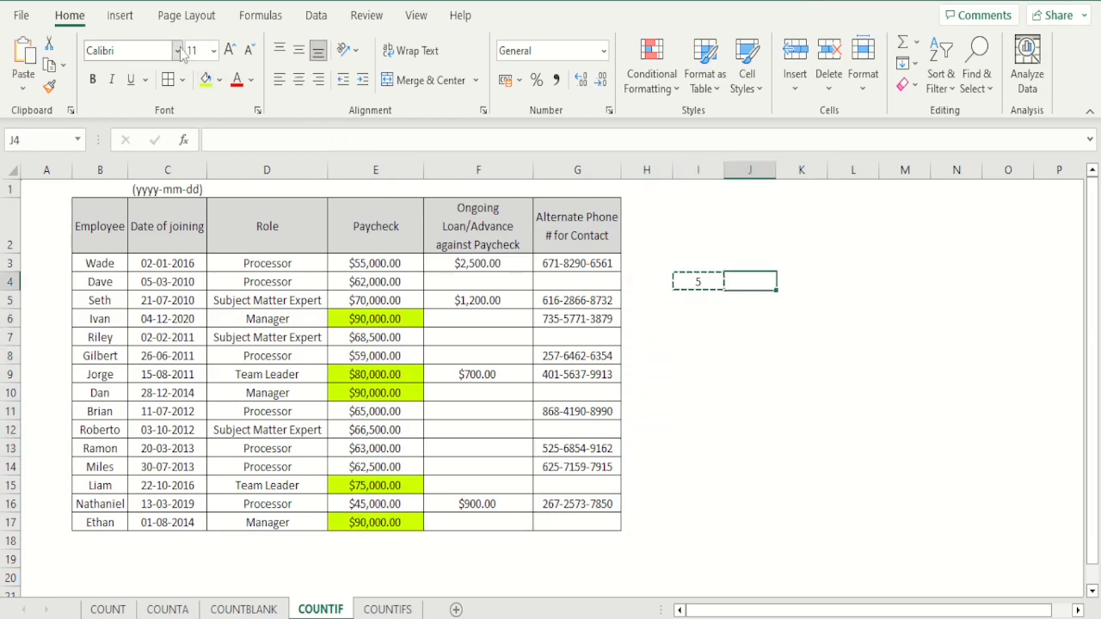
key(ctrl+v)
- Enter the labels "GT $70k" in I4 and "Equal 90k" in I5, and select J5
key(Left)
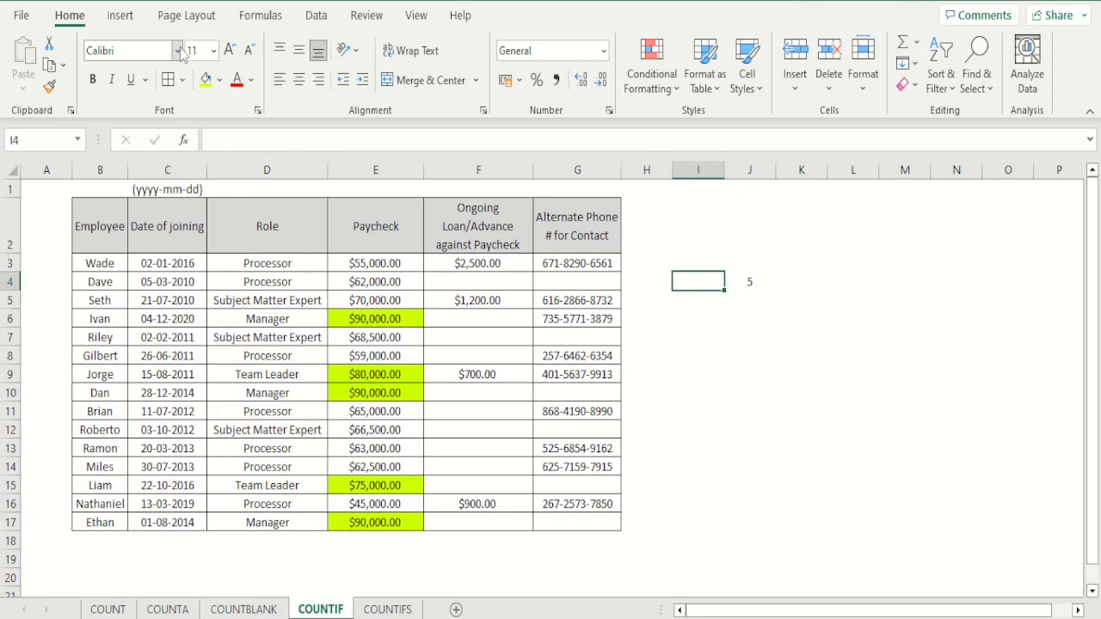
text(GT)
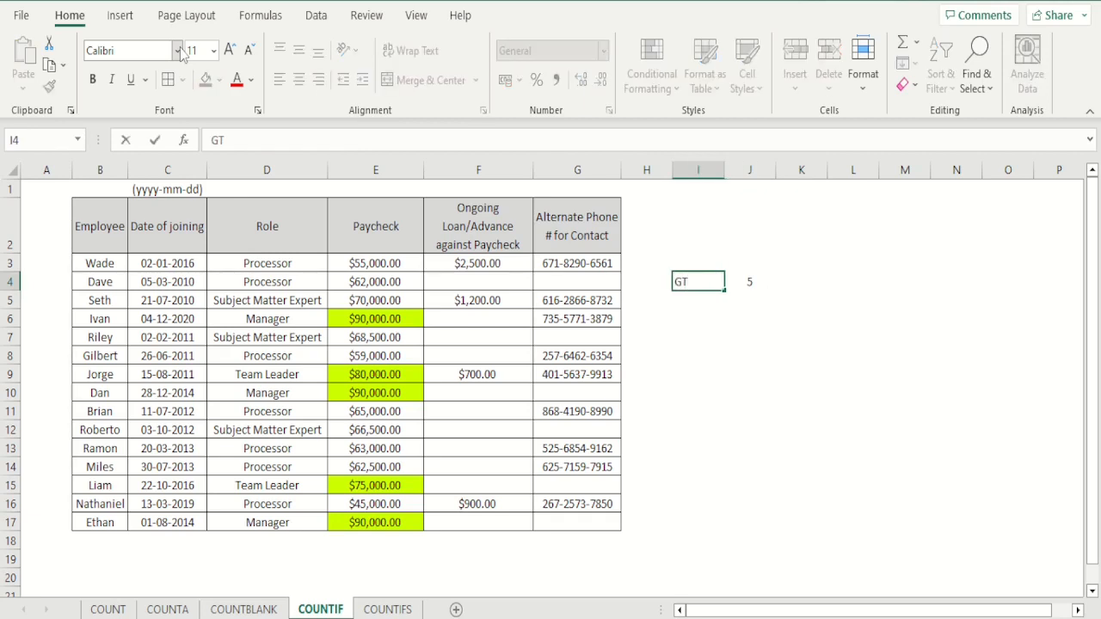
text( $70k)
key(Return)
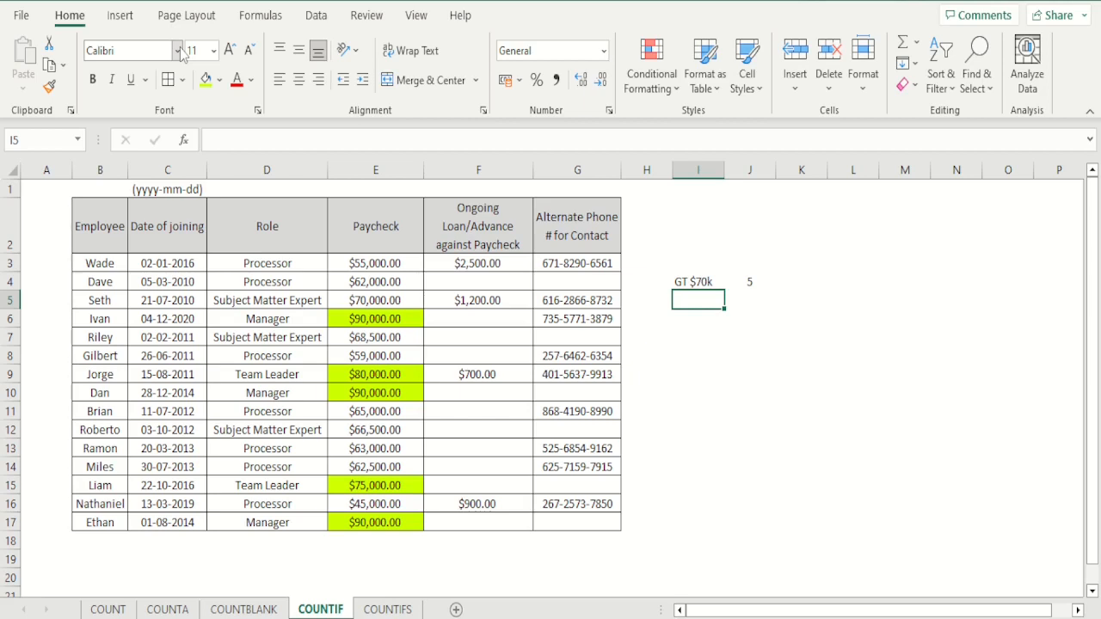
key(F2)
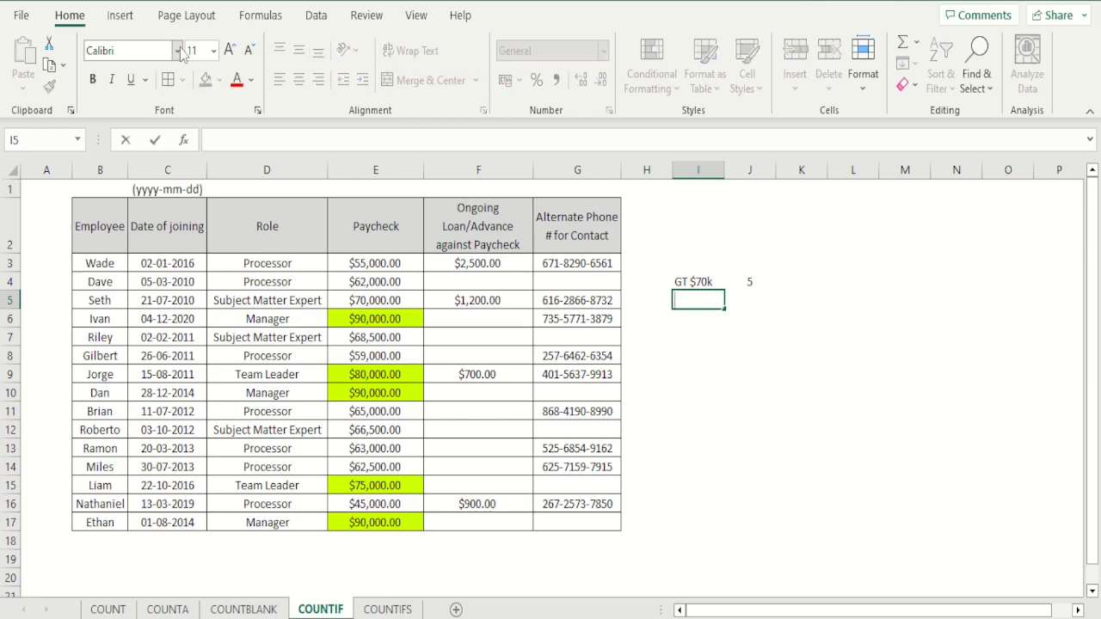
text(Equal 90k)
key(Return)
key(Up)
key(Right)
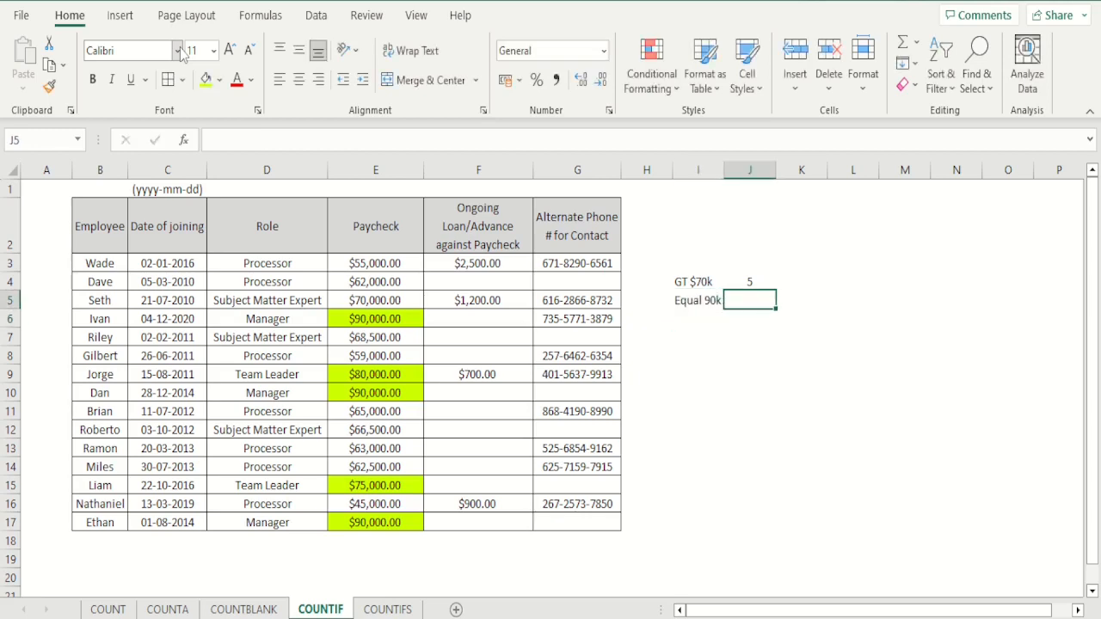
- Enter =COUNTIF(E3:E17,"90000") in J5 to count the paychecks equal to 90000, and center the cell
text(=countif)
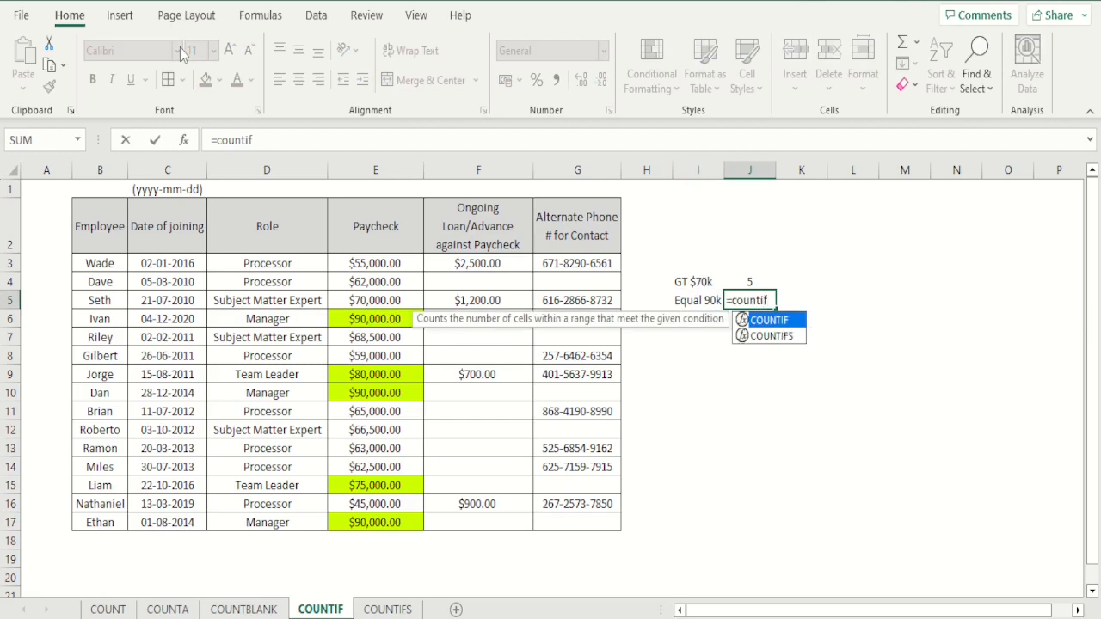
text(()
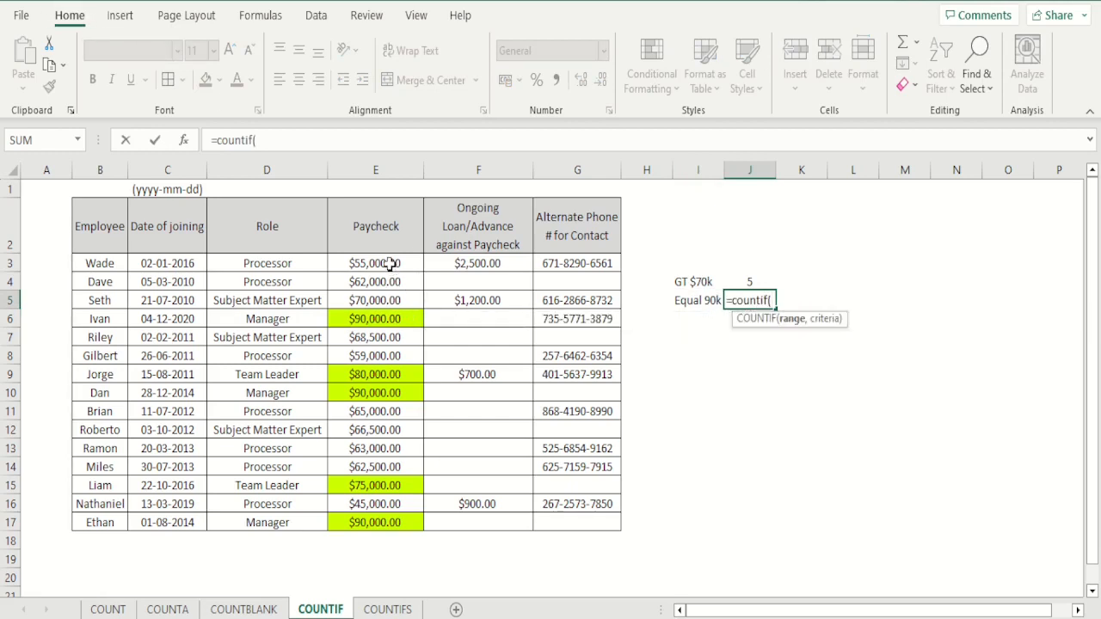
drag(389, 265, 392, 520)
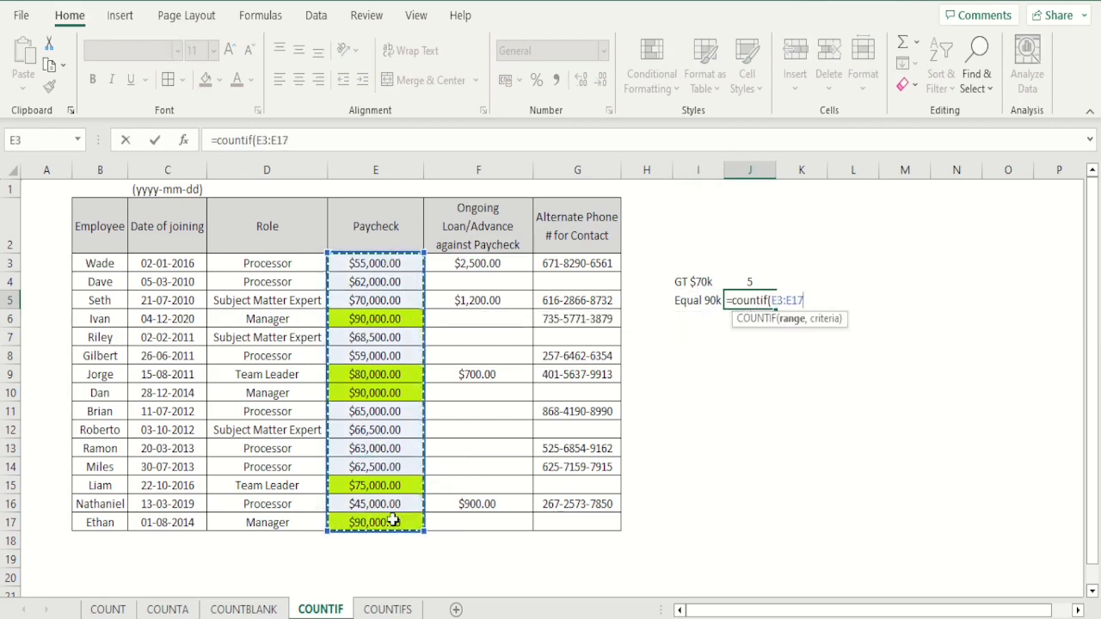
text(,")
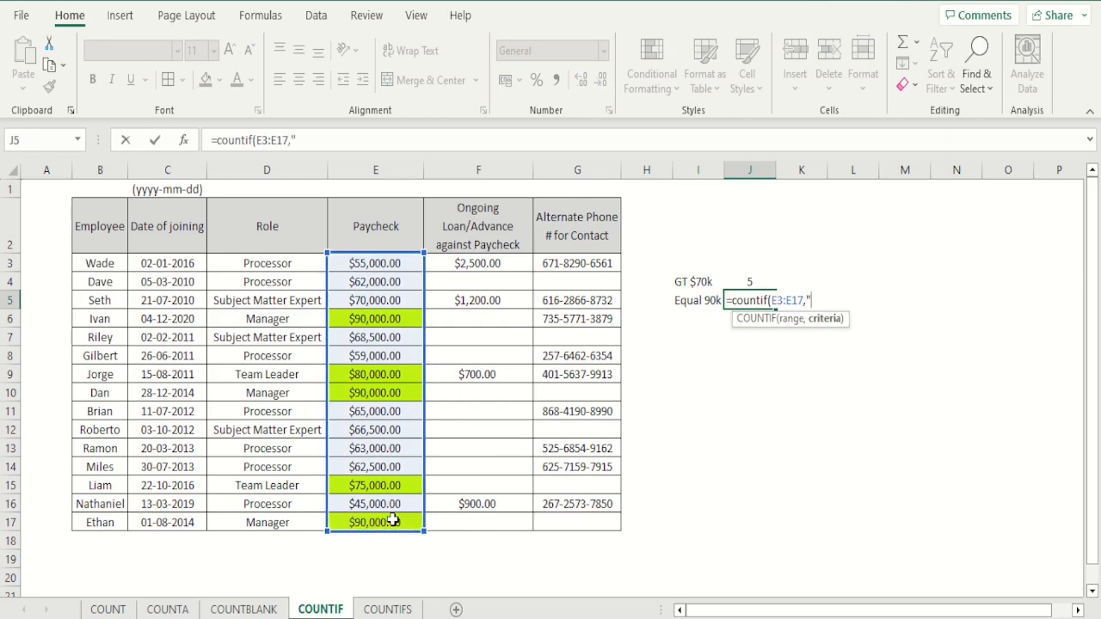
text(90000"))
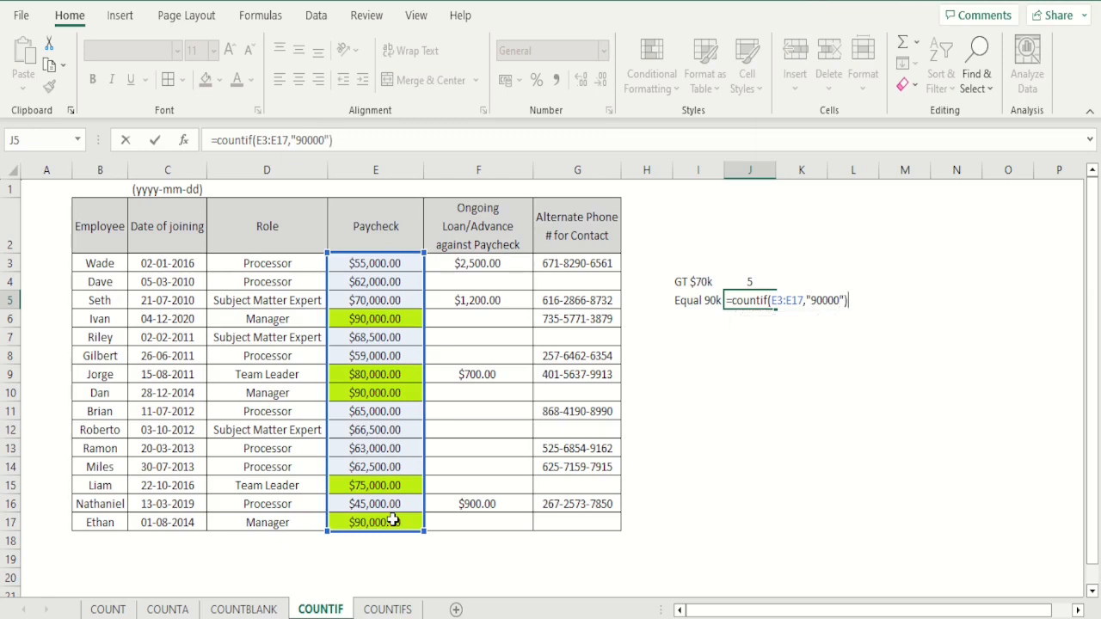
key(ctrl+Return)
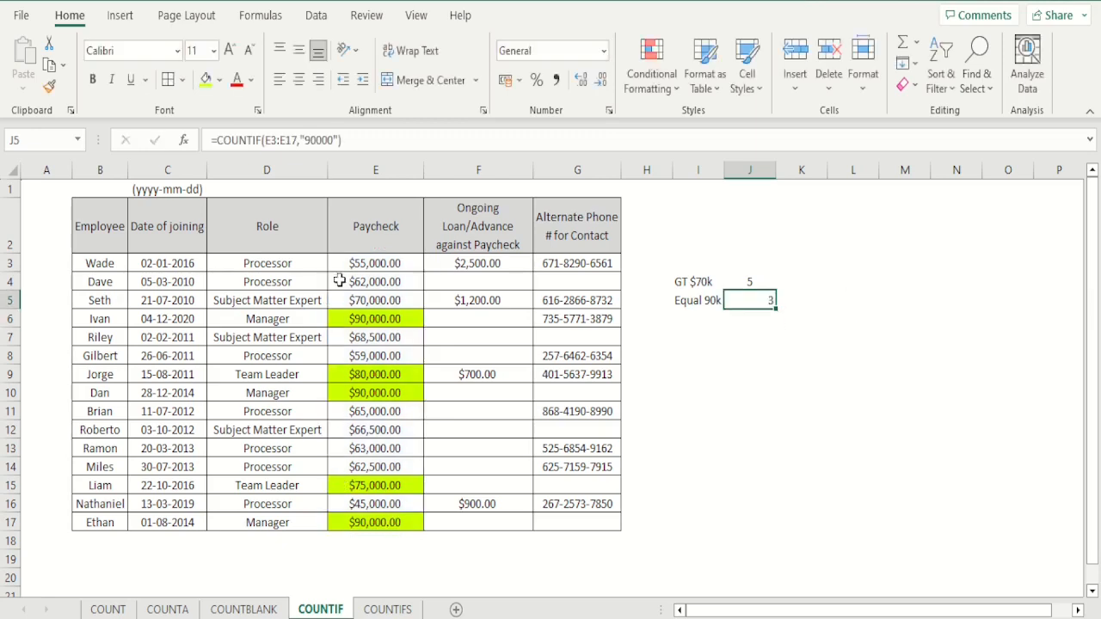
click(299, 80)
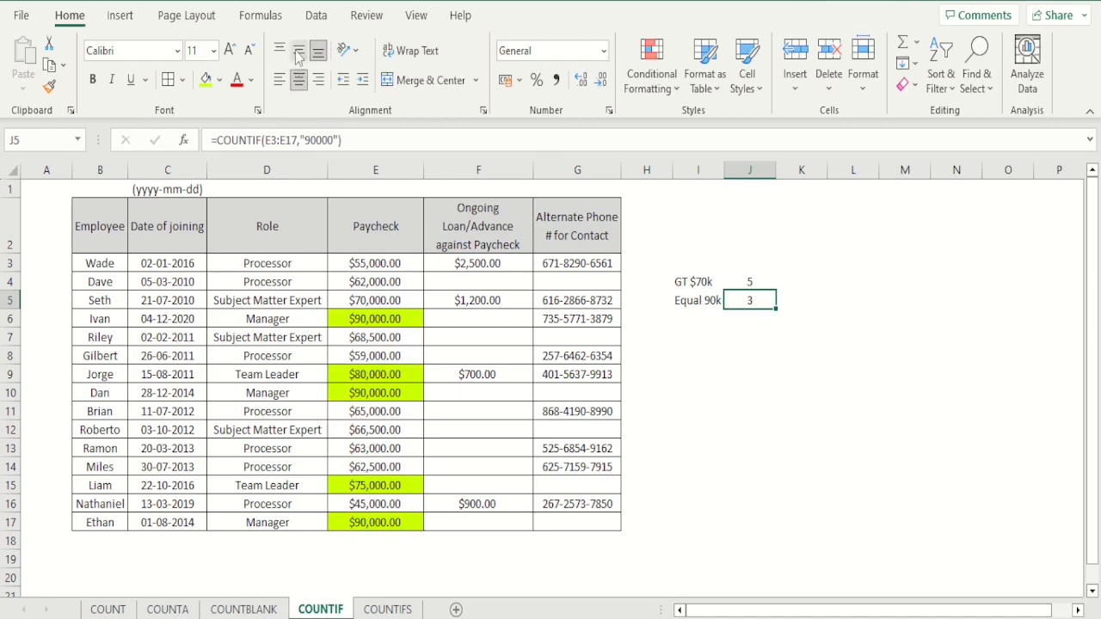
- Recolor the $90,000 paychecks in E6, E10 and E17 with a blue theme fill
key(Left)
key(Left)
key(Left)
key(Left)
key(Left)
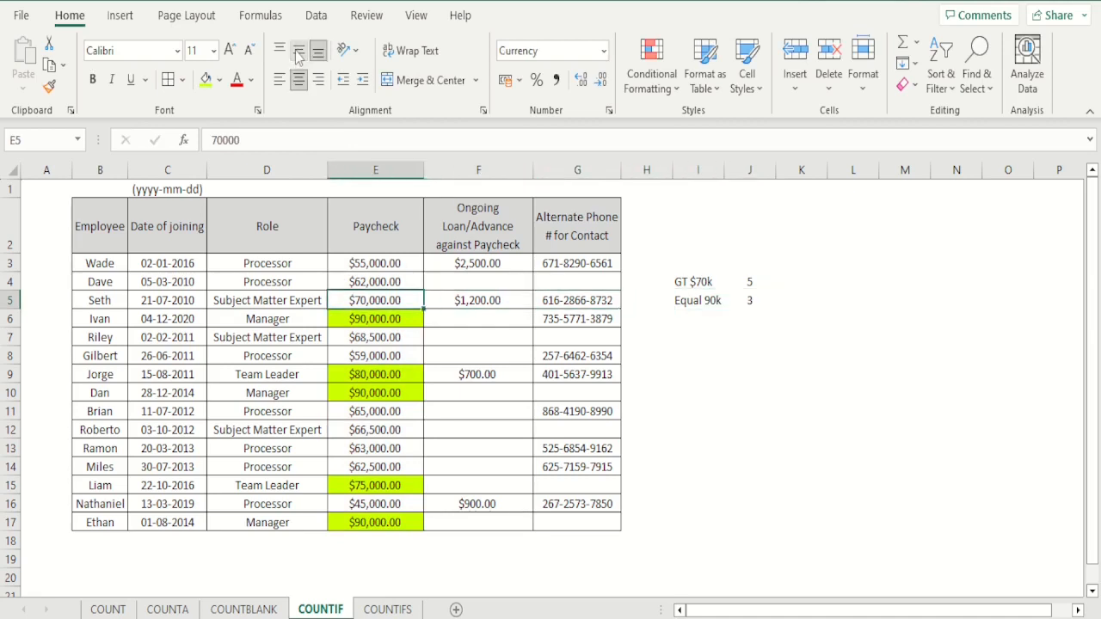
key(Down)
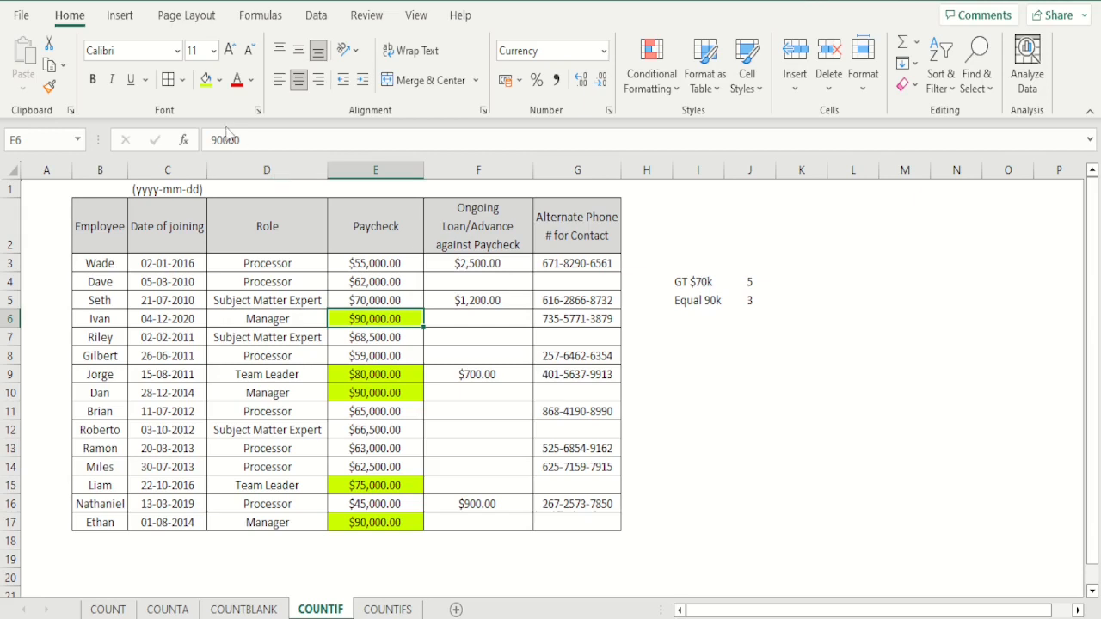
click(219, 79)
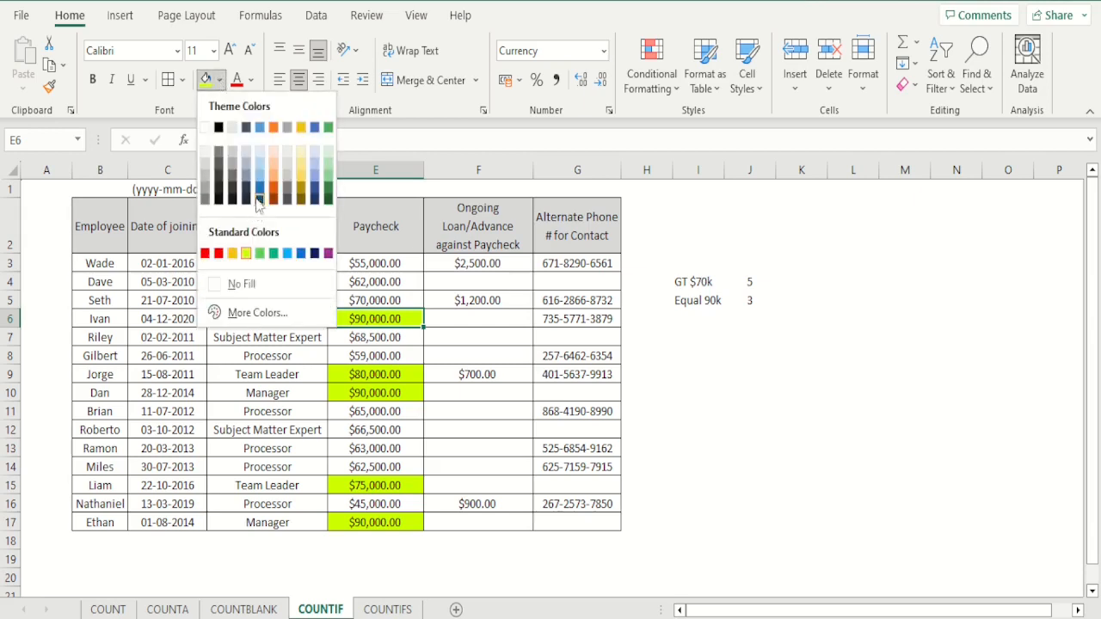
click(259, 201)
click(365, 392)
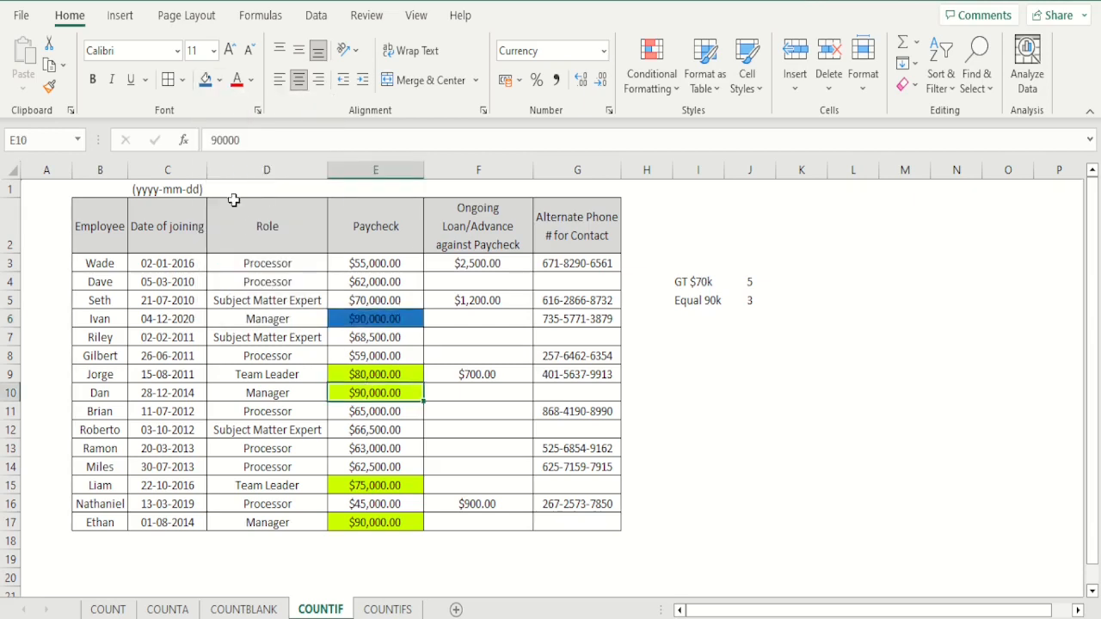
click(205, 82)
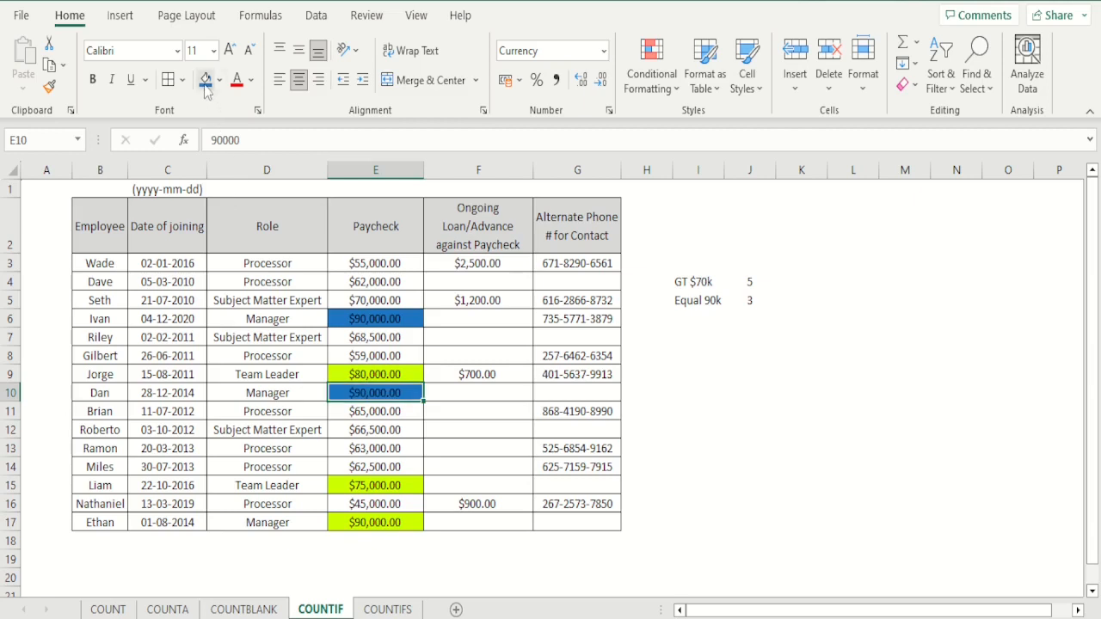
click(391, 522)
click(205, 82)
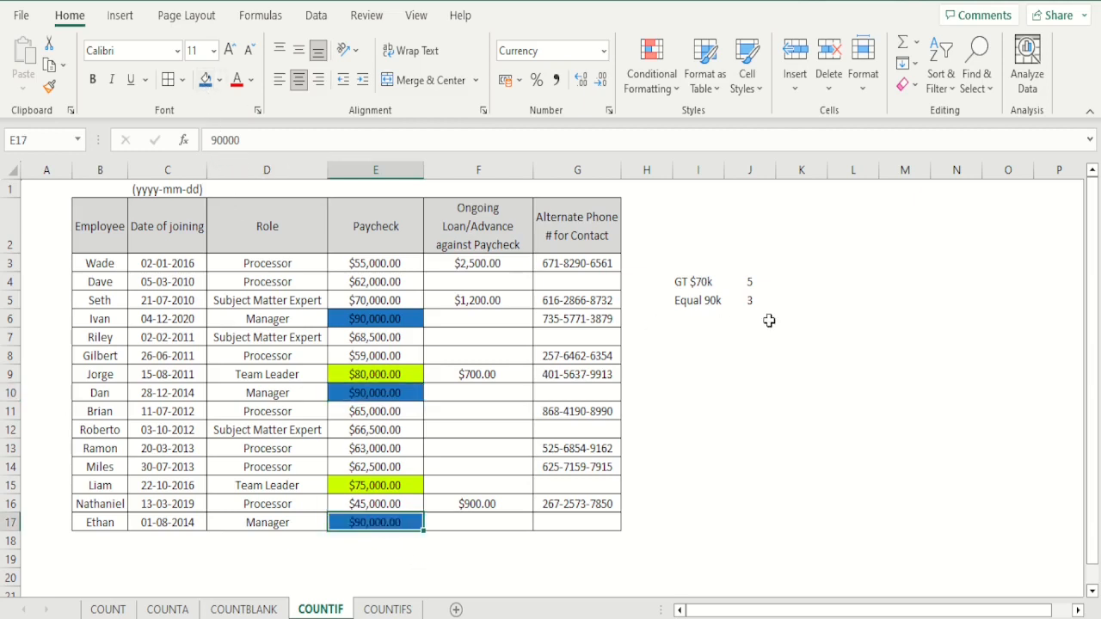
- Enter =COUNTIF(B3:B17,"*n") in I6 to count the employee names ending with n
click(746, 301)
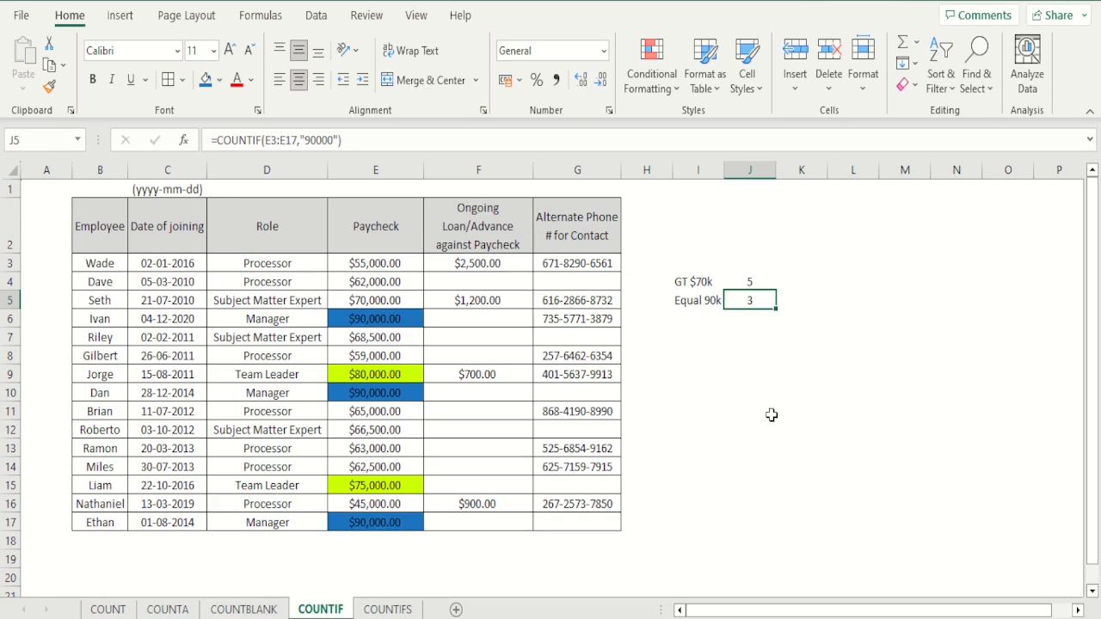
key(Down)
key(Left)
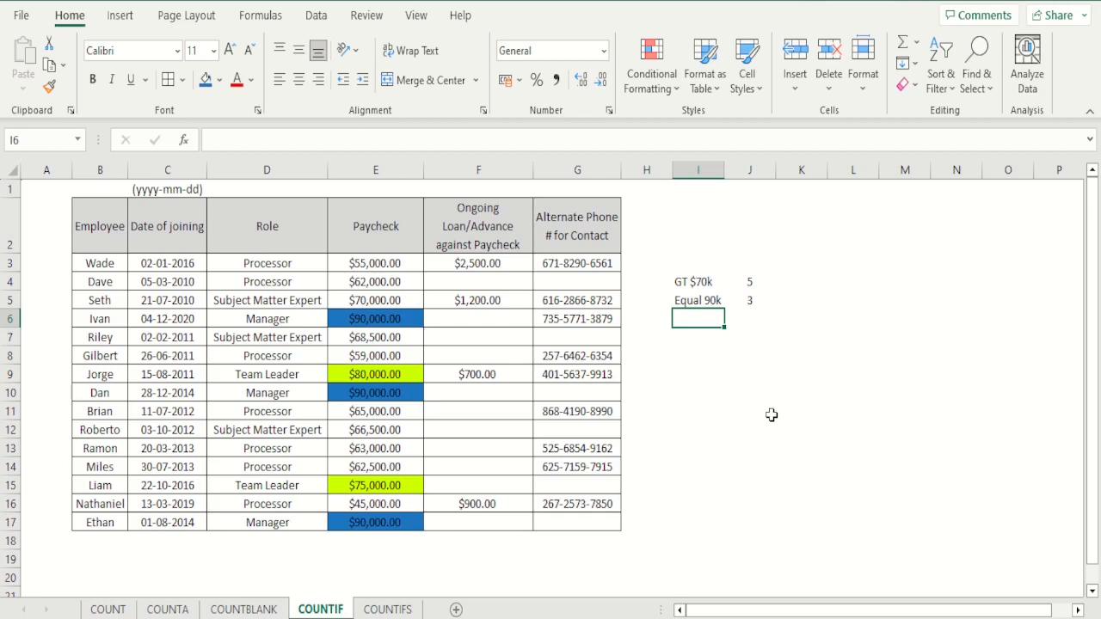
text(=cou)
text(nt)
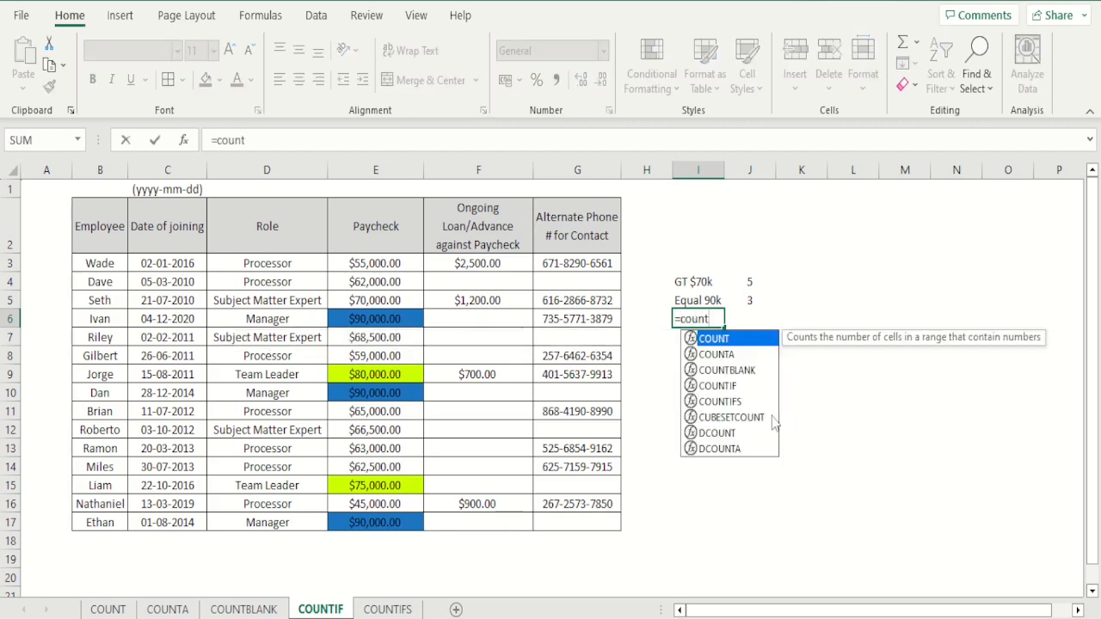
text(if()
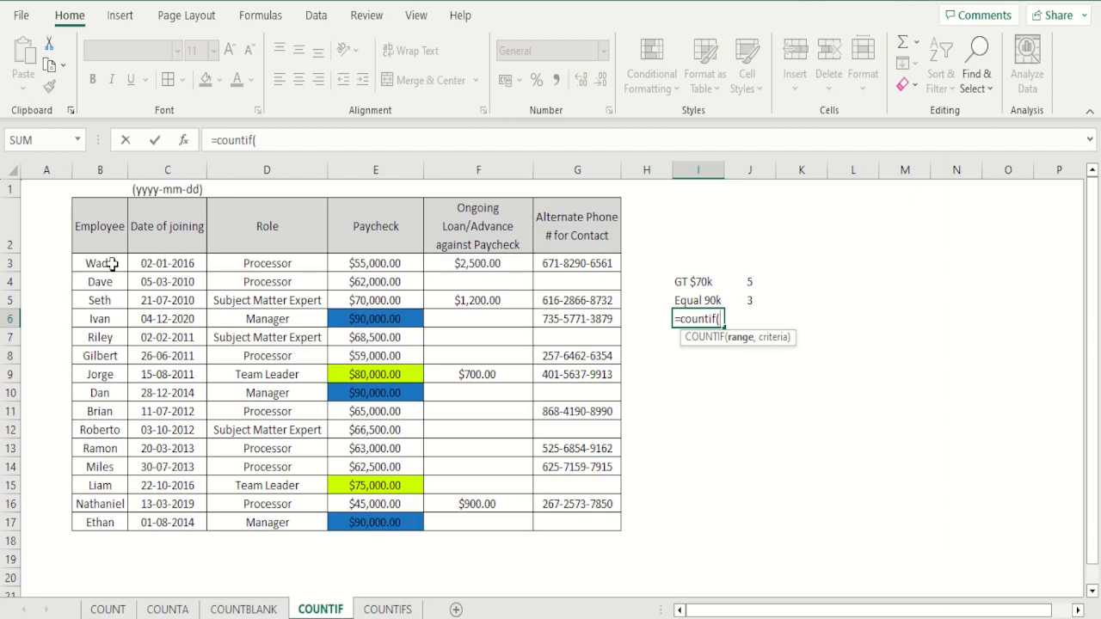
drag(111, 263, 121, 535)
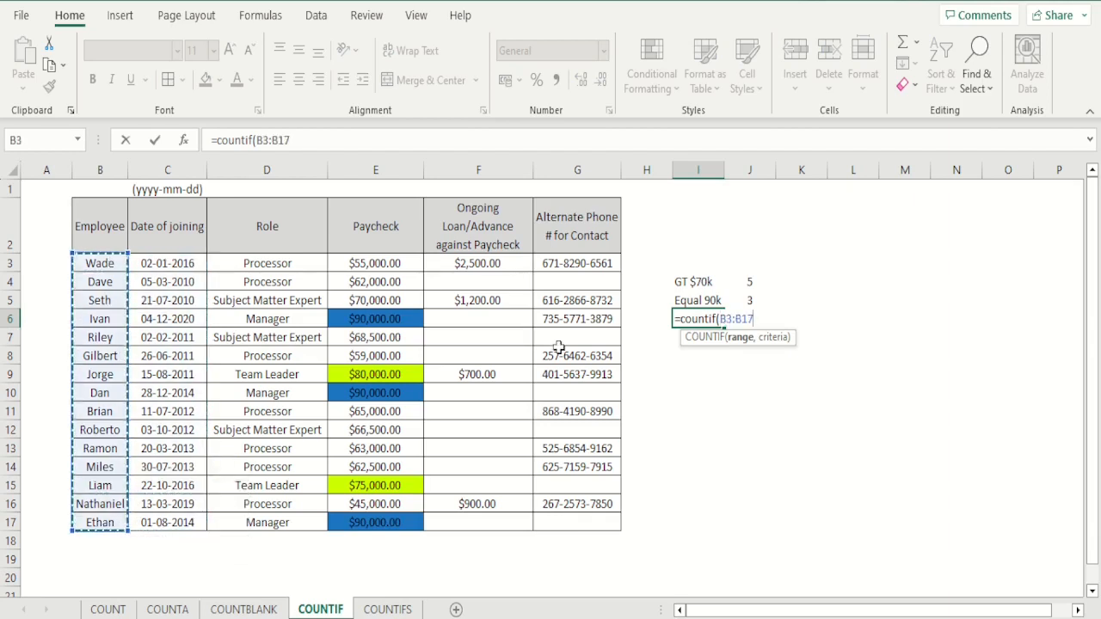
text(,)
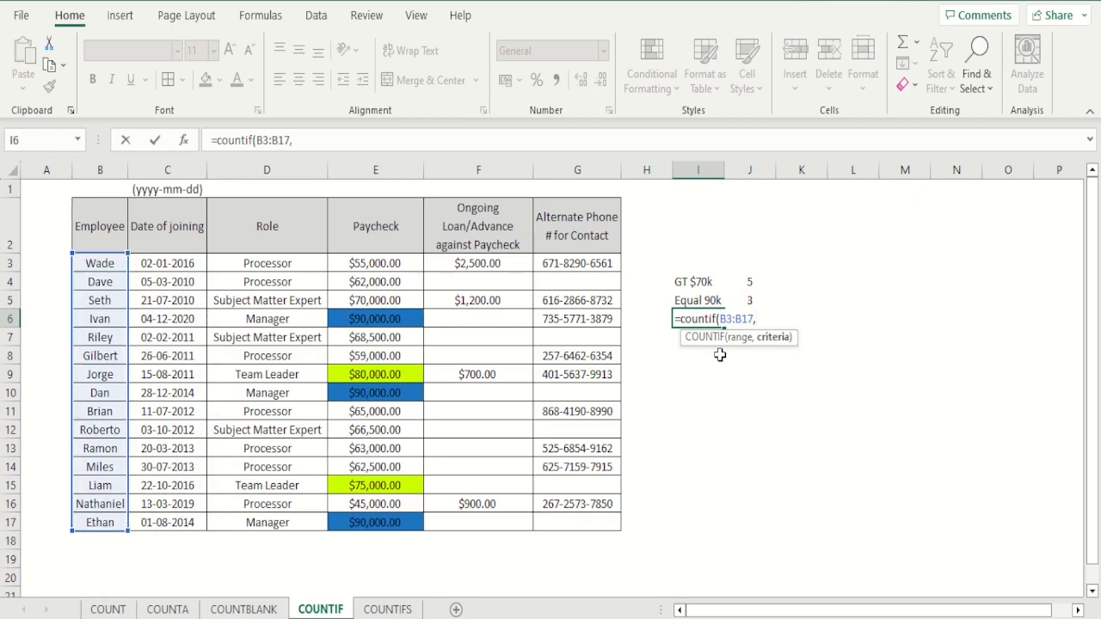
text("*)
text(n"))
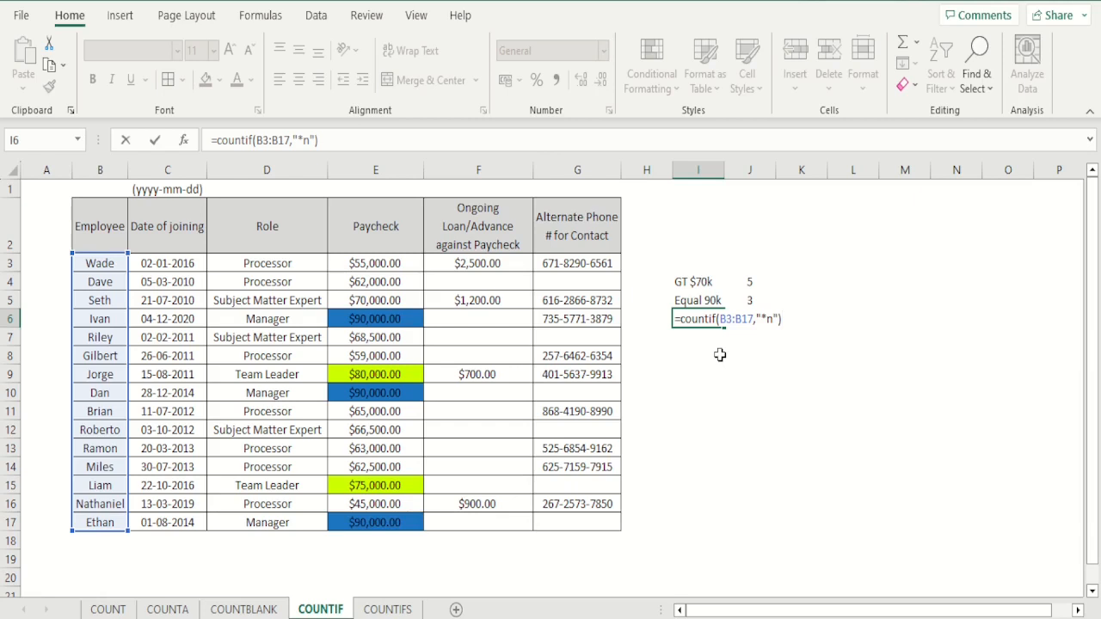
key(Return)
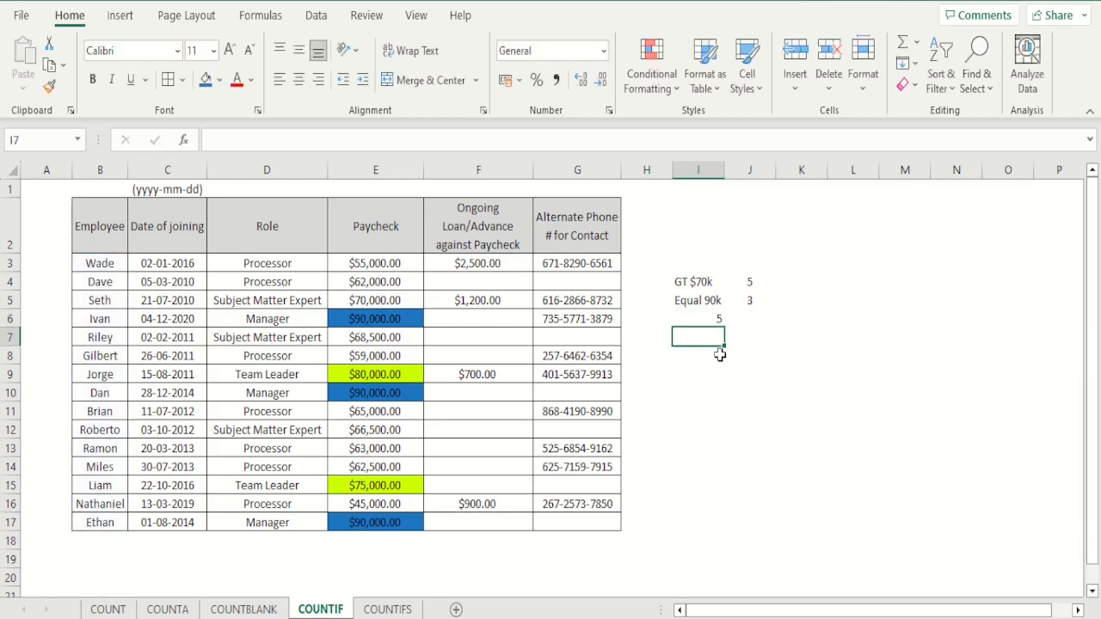
- Move the name-counting COUNTIF formula from I6 to J6 and center it
key(Up)
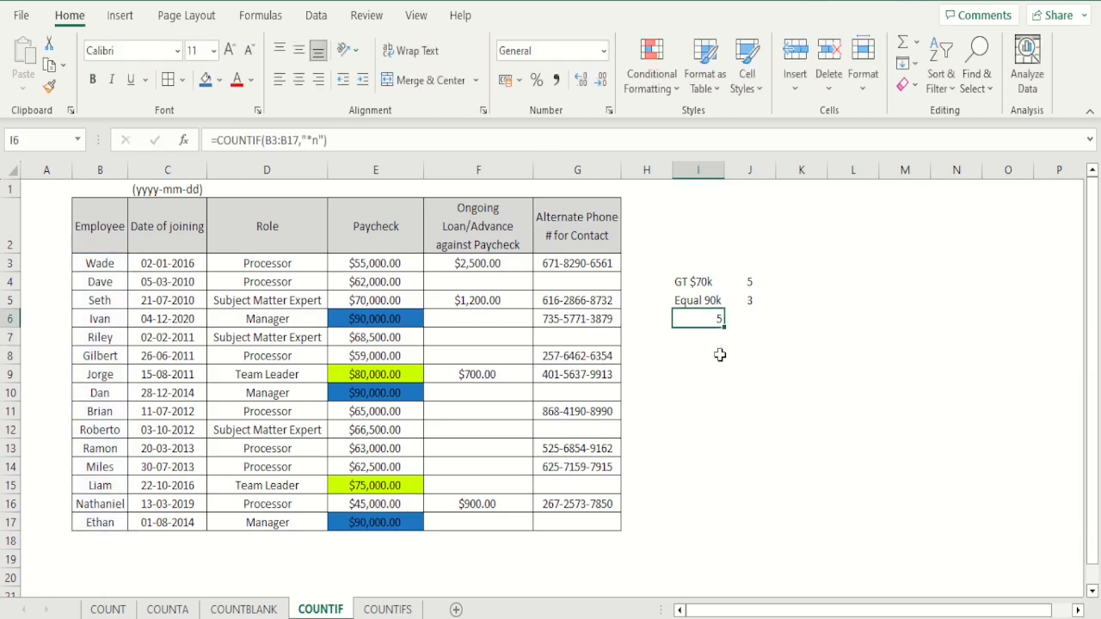
key(ctrl+x)
key(Right)
key(ctrl+v)
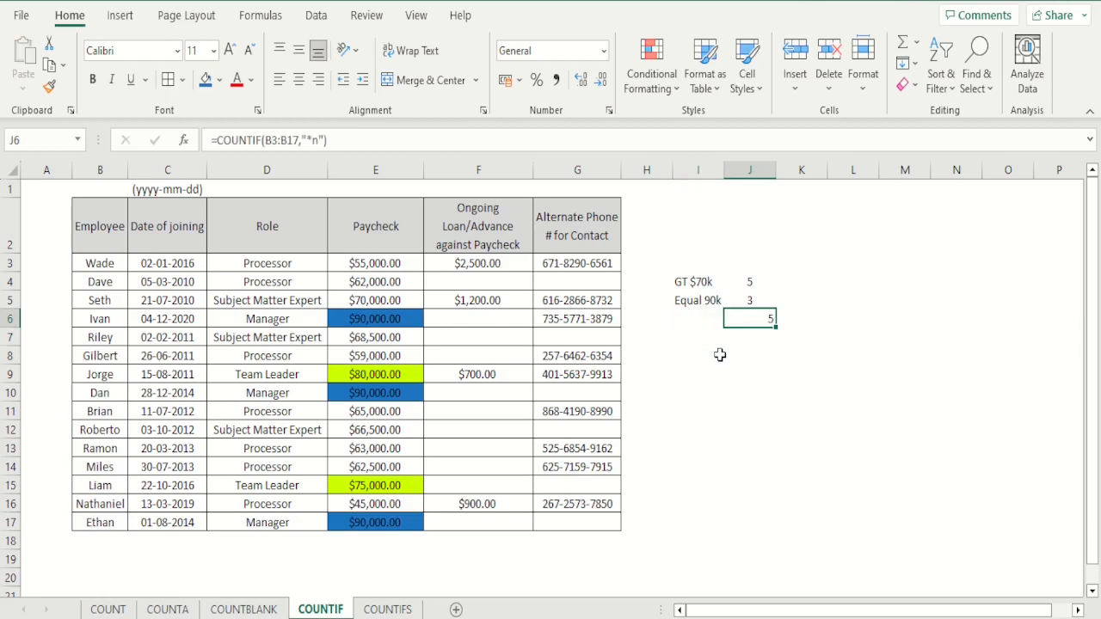
click(300, 83)
- Highlight the employee names ending with n in B6 and B10 with the blue fill
key(Left)
key(Left)
key(Left)
key(Left)
key(Left)
key(Left)
key(Left)
key(Left)
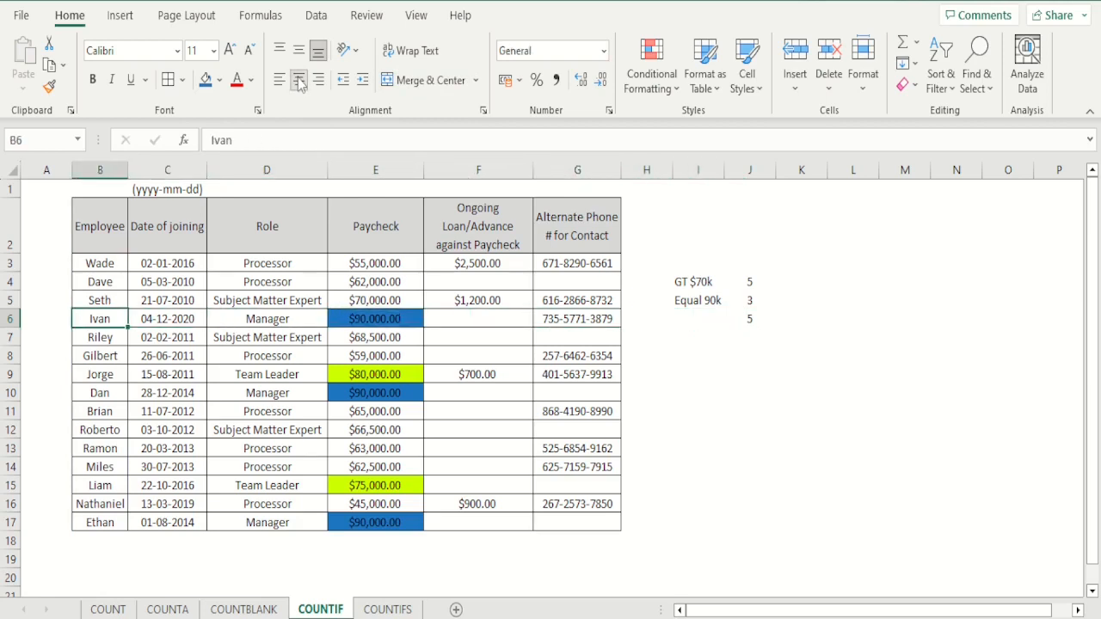
click(206, 82)
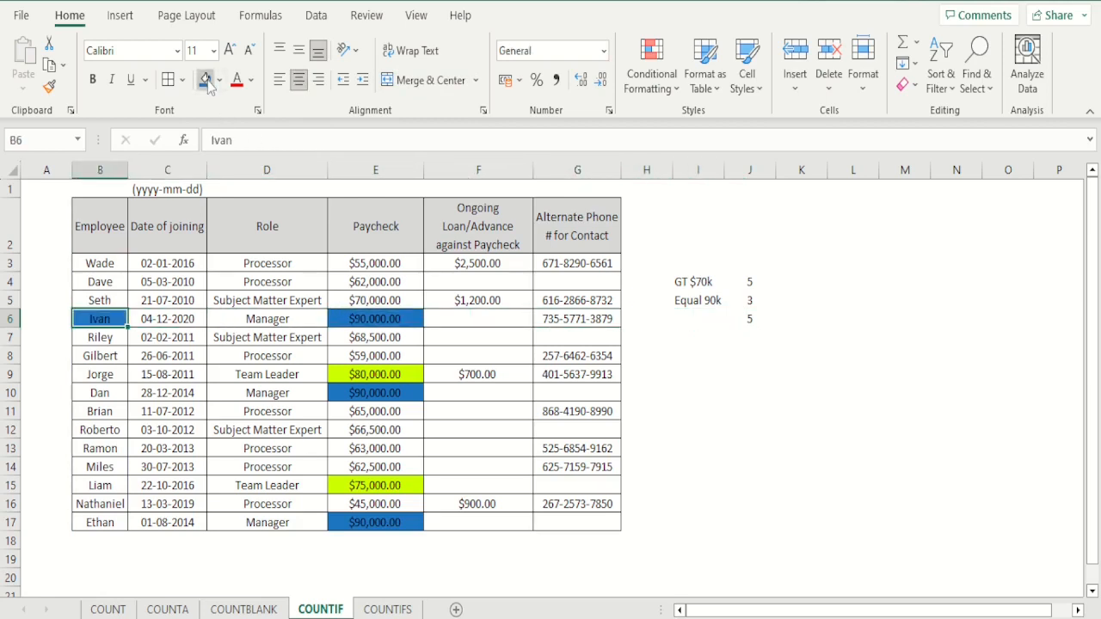
key(Down)
key(Down)
key(Down)
key(Down)
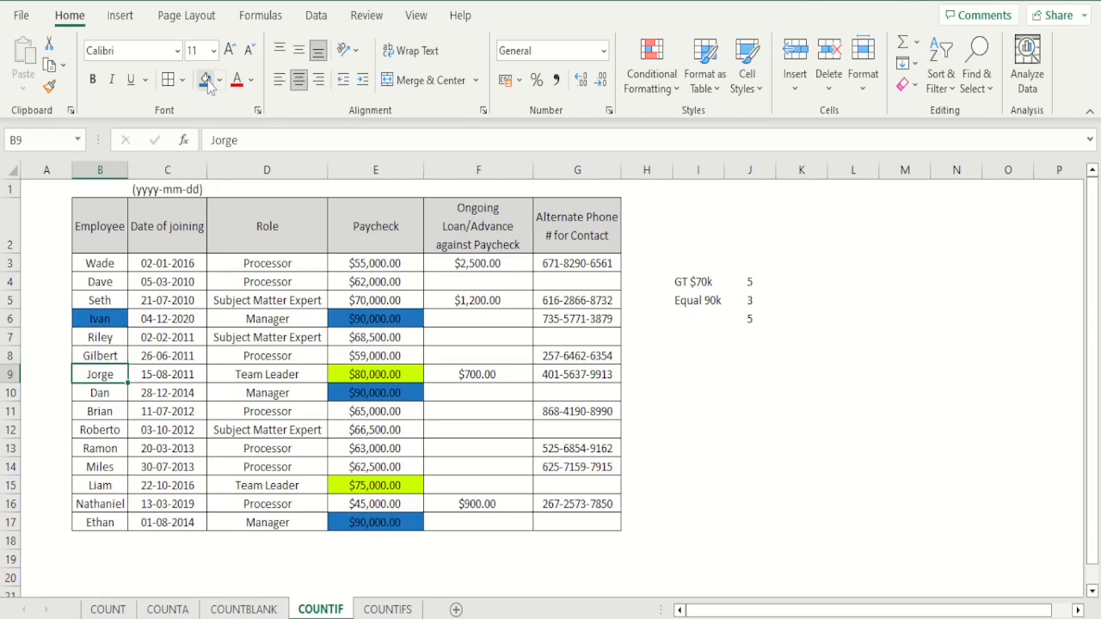
key(Down)
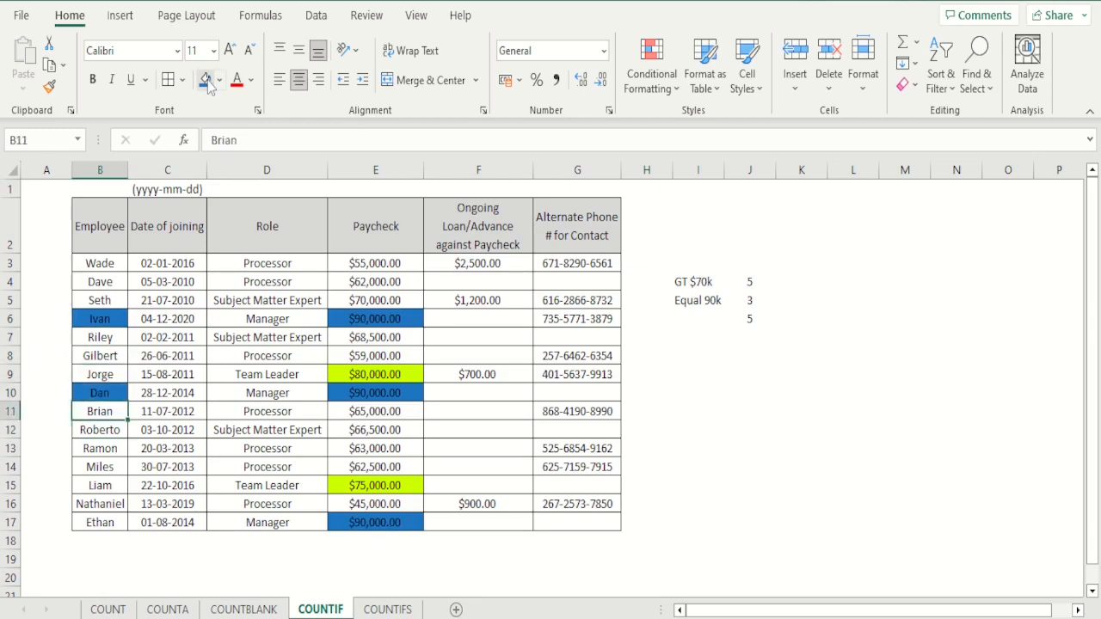
- Apply the same blue fill to the remaining names ending with n in B11, B13 and B17
click(207, 81)
key(Down)
key(Down)
click(207, 82)
key(Down)
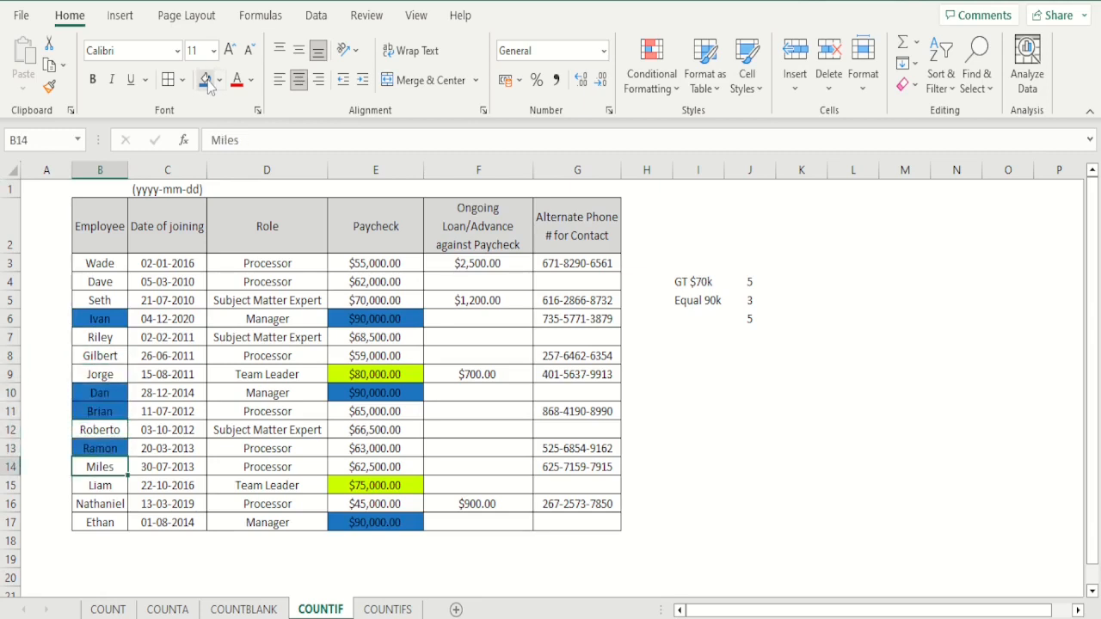
key(Down)
key(Down)
key(Down)
click(206, 81)
- Enter the label "Names ending with letter n" in I6
key(Right)
key(Right)
key(Right)
key(Right)
key(Right)
key(Right)
key(Right)
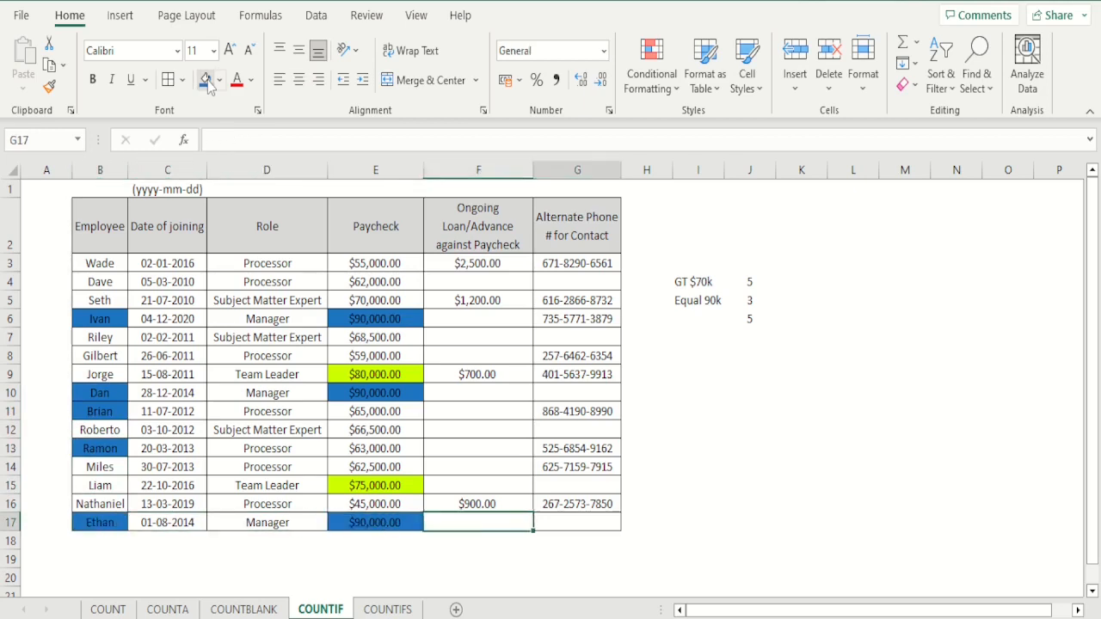
key(Up)
key(Up)
key(ctrl+Up)
key(Up)
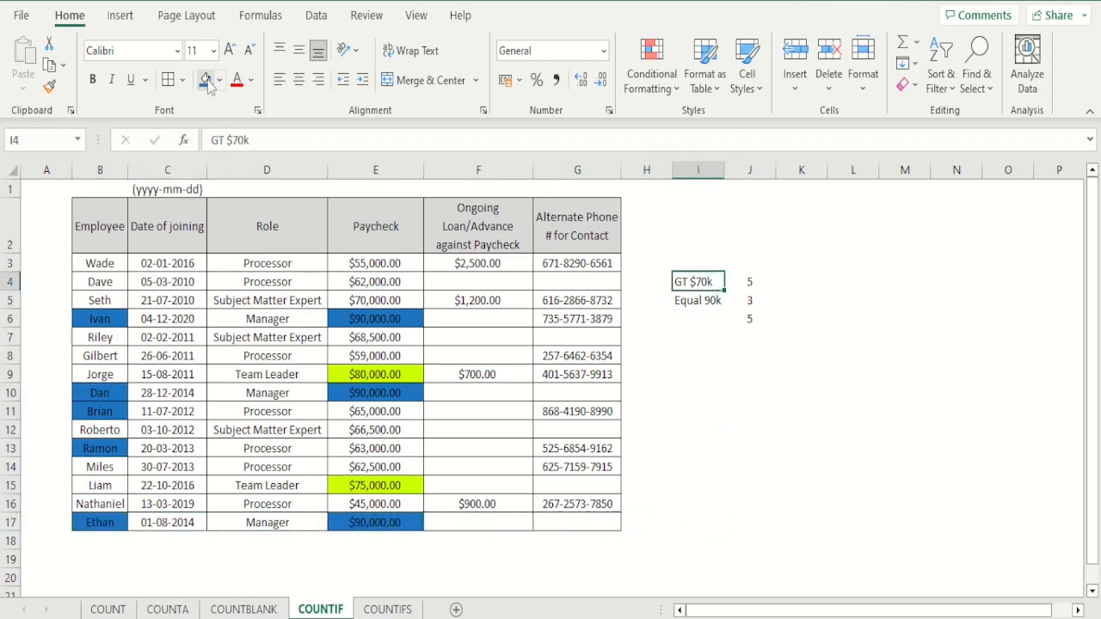
key(Down)
key(Down)
text(Names)
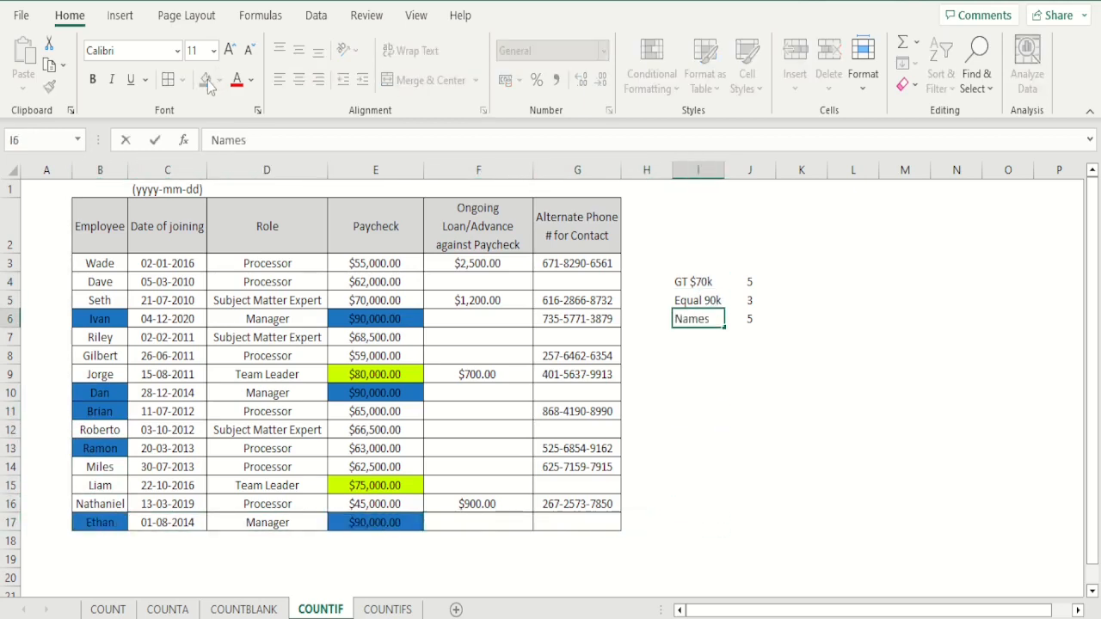
text( ending w)
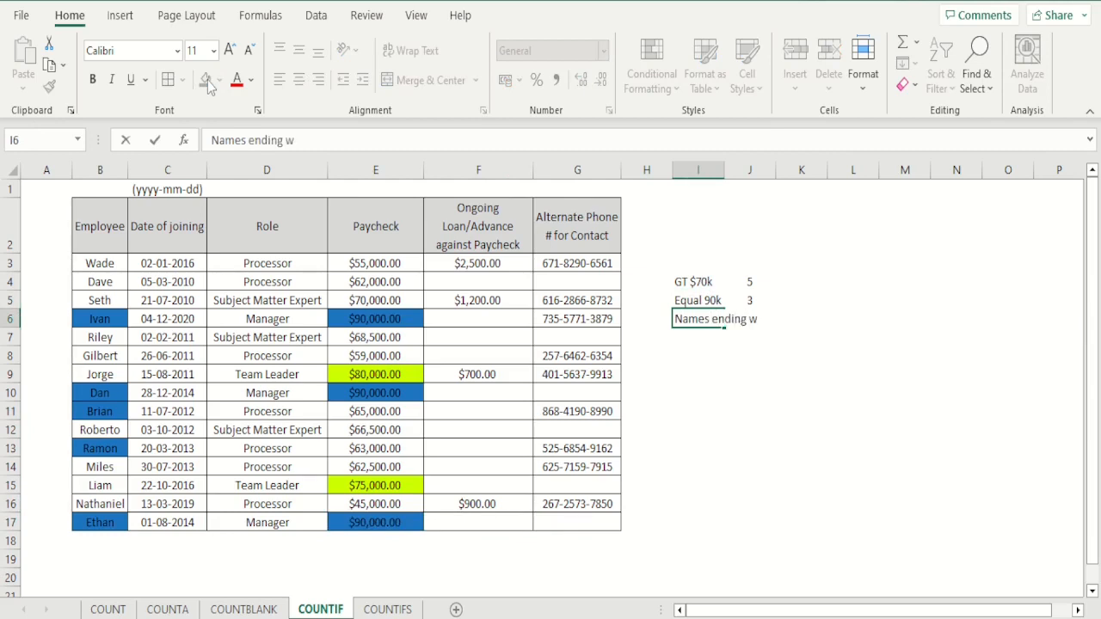
text(ith letter n)
key(Return)
- Autofit column I to the width of its longest label
key(Up)
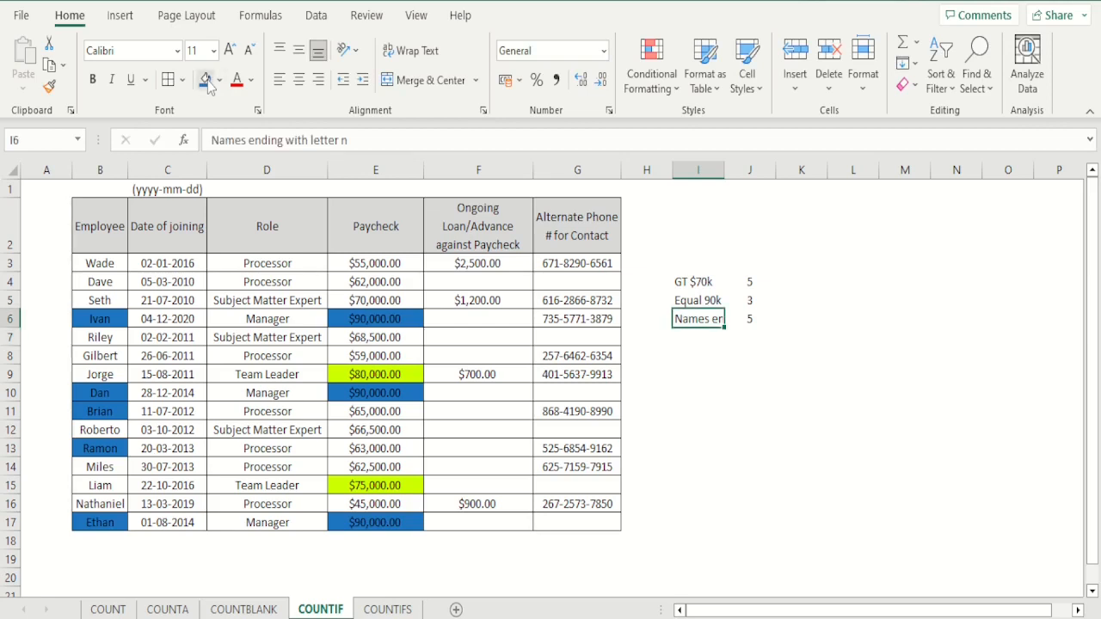
double_click(724, 169)
key(Down)
key(Up)
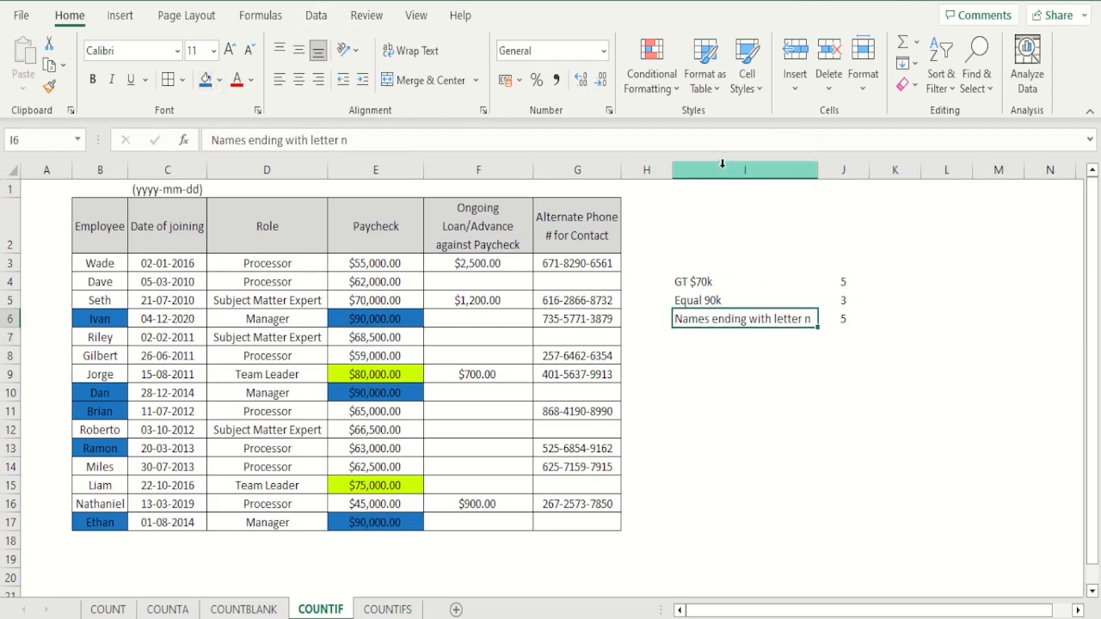
key(Right)
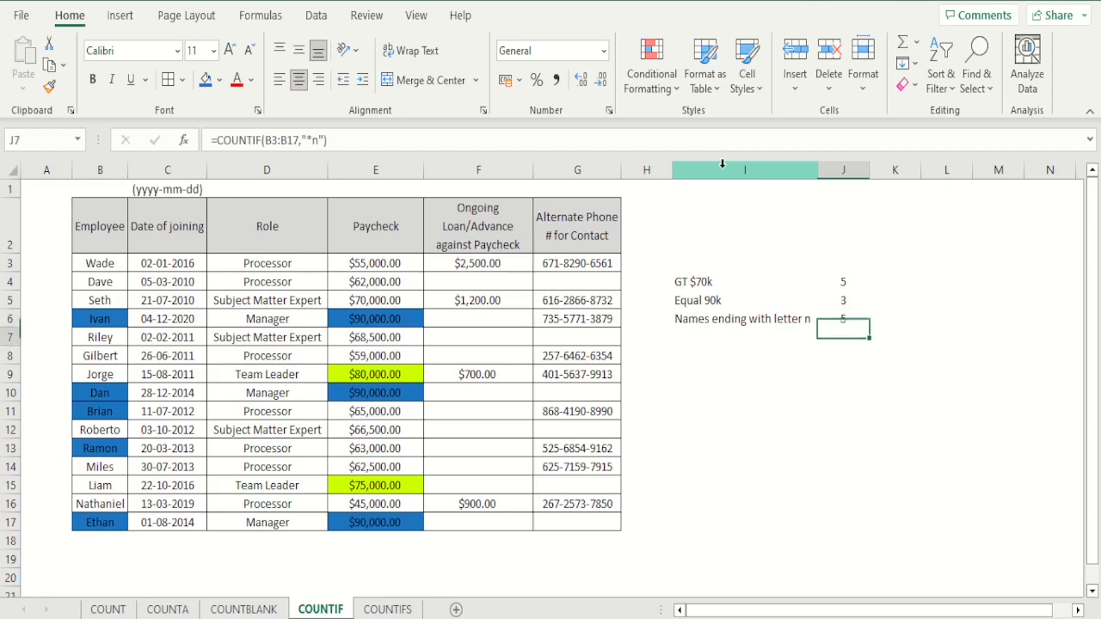
- Enter =COUNTIF(B3:B17,"???n") in J7 to count four-letter names ending with n, and center the result
key(Down)
key(Left)
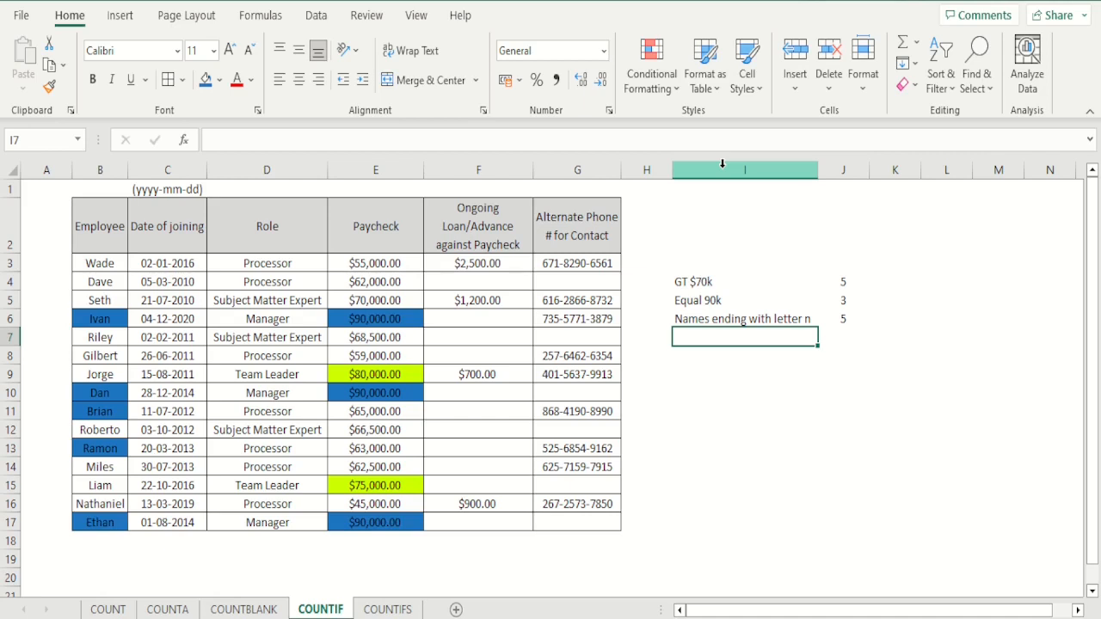
key(Right)
text(=)
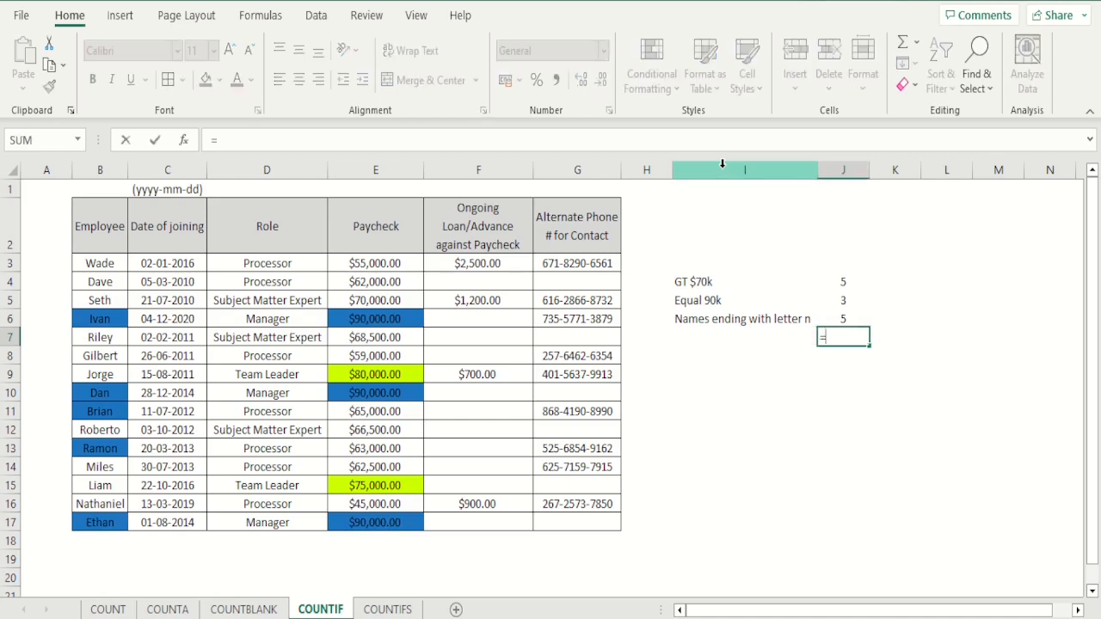
text(countif()
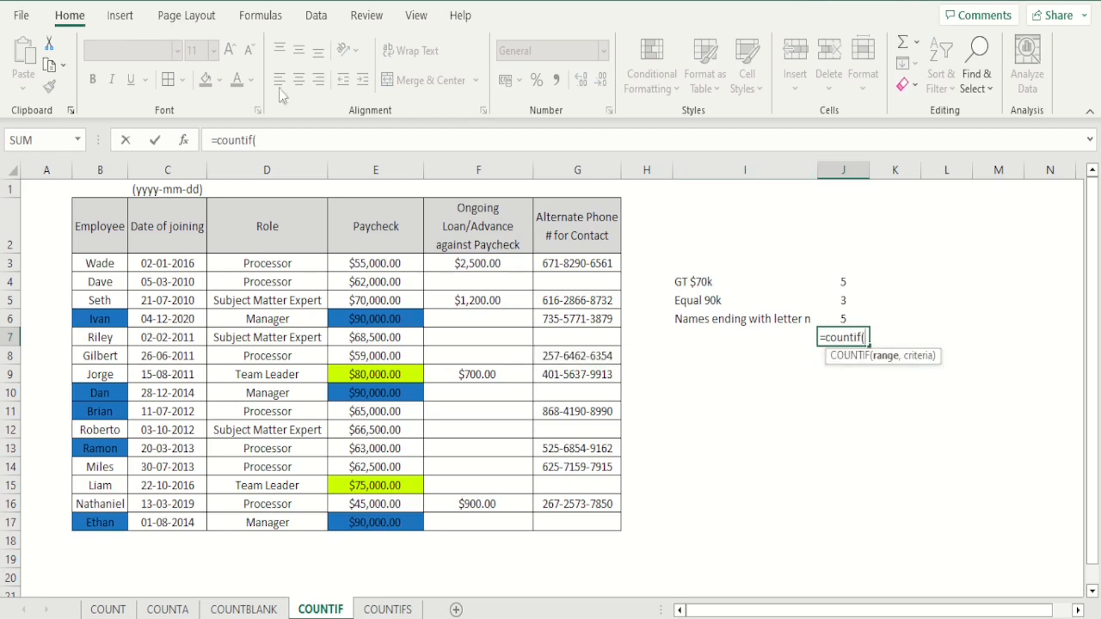
drag(111, 263, 122, 522)
text(,")
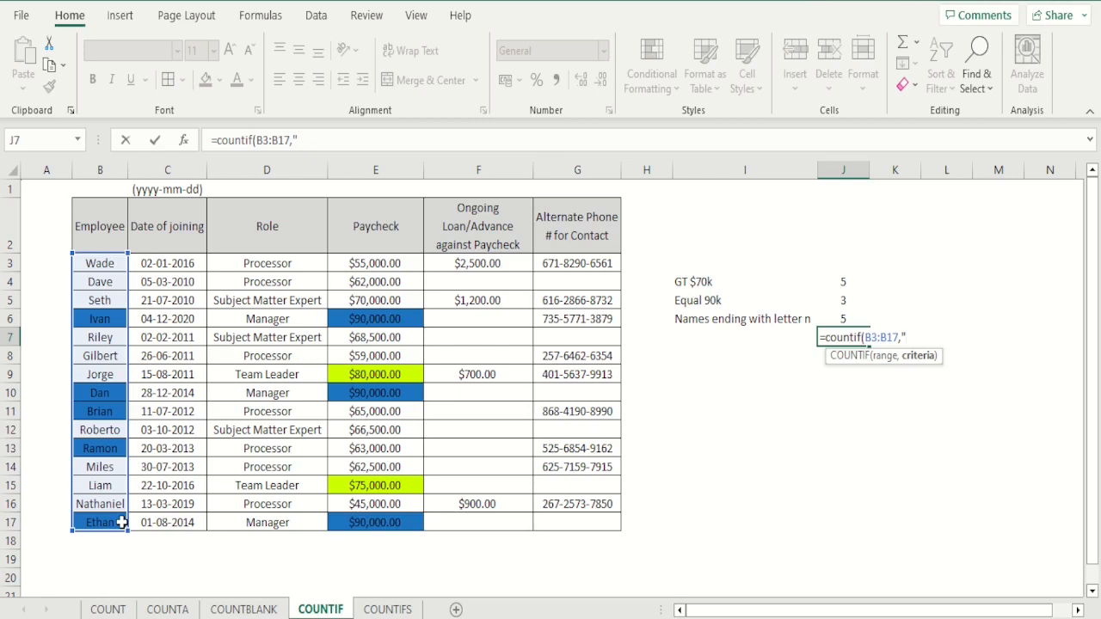
text(???n"))
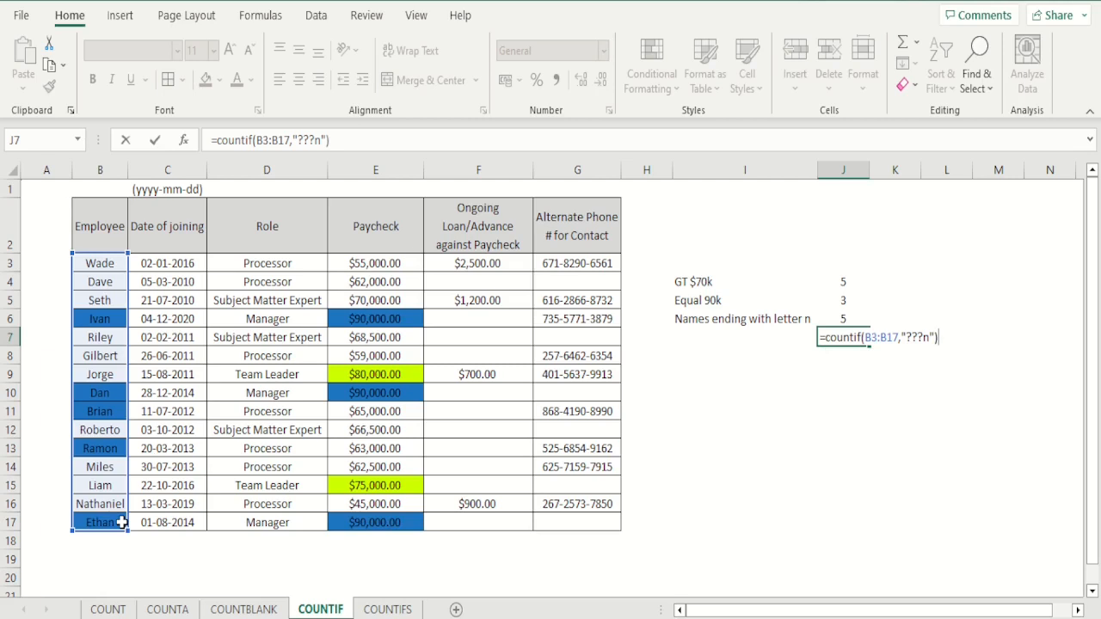
key(ctrl+Return)
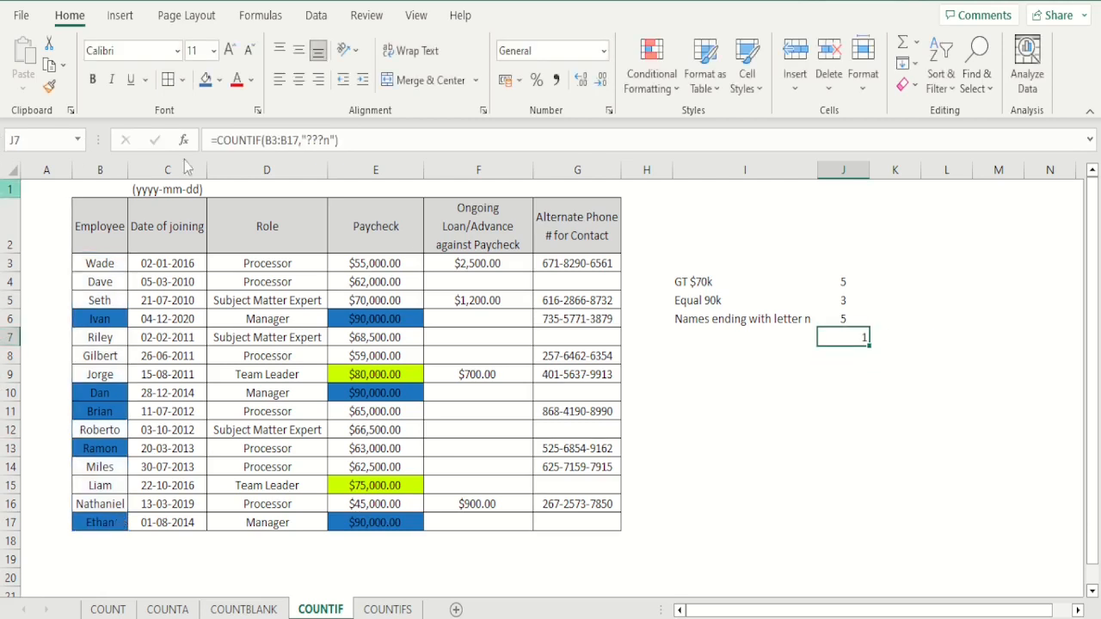
click(298, 79)
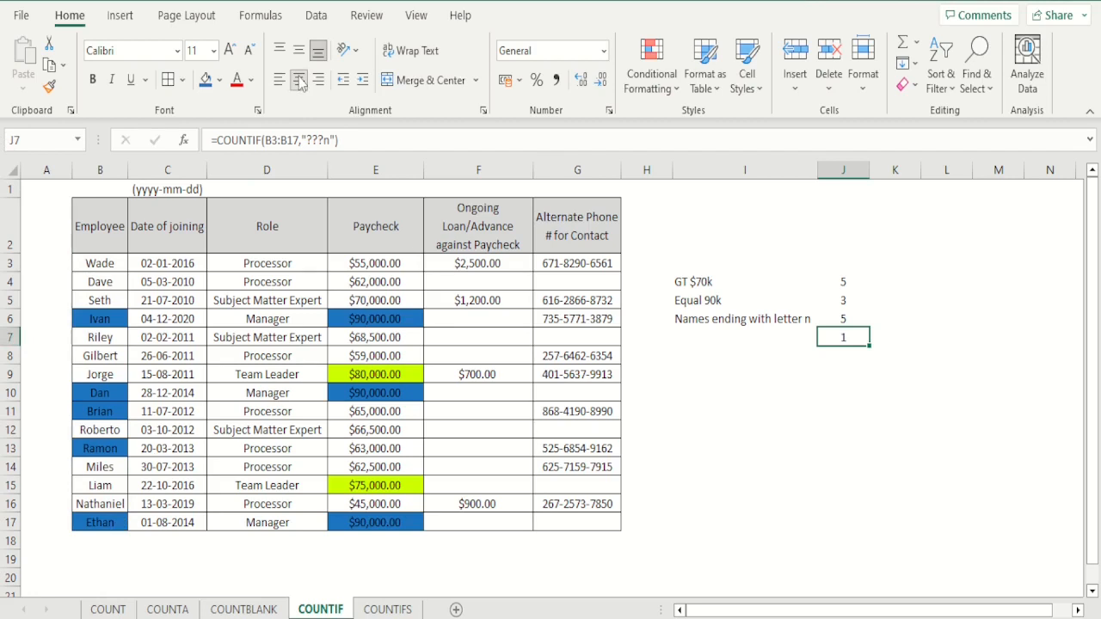
- Highlight the four-letter employee name ending with n in B6 with a light orange fill
key(Left)
key(Left)
key(Left)
key(Left)
key(Left)
key(Left)
key(Left)
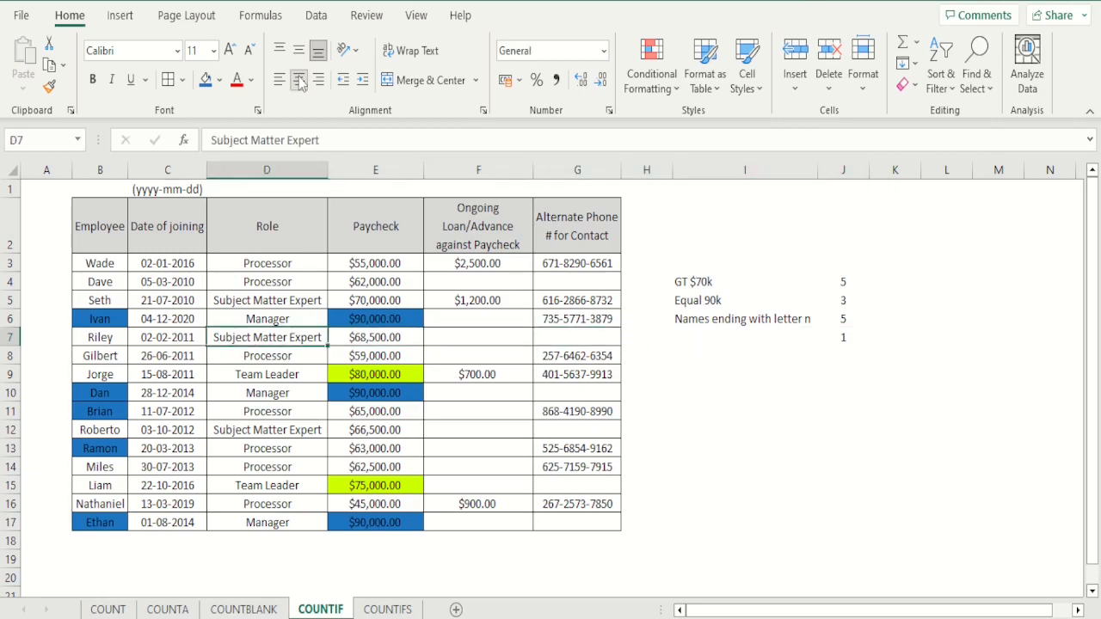
key(Up)
key(Up)
key(Left)
key(Down)
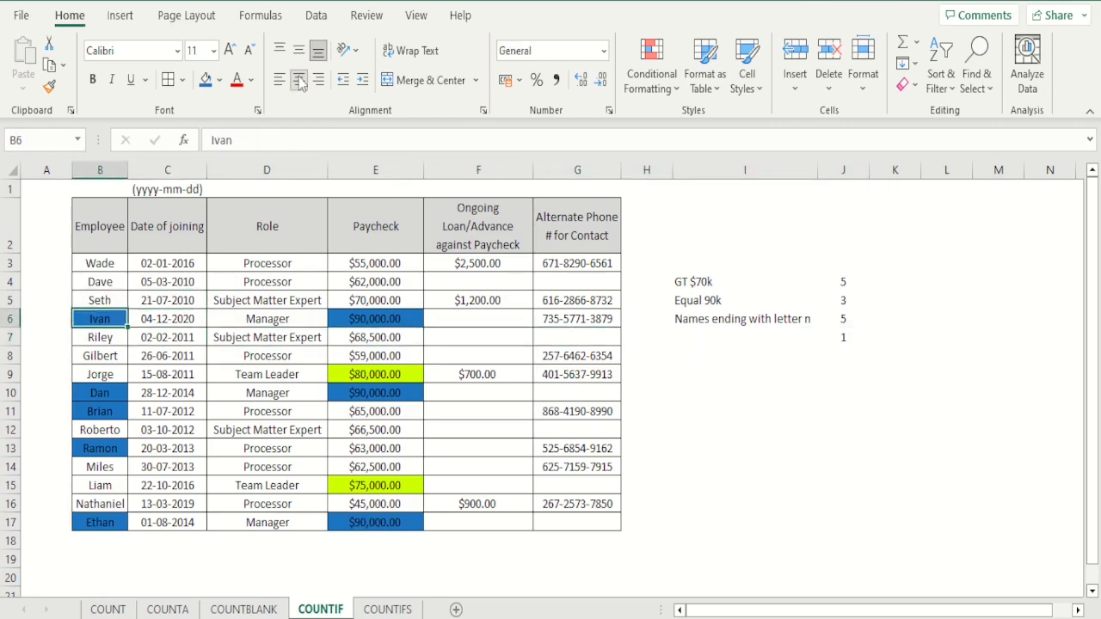
click(220, 80)
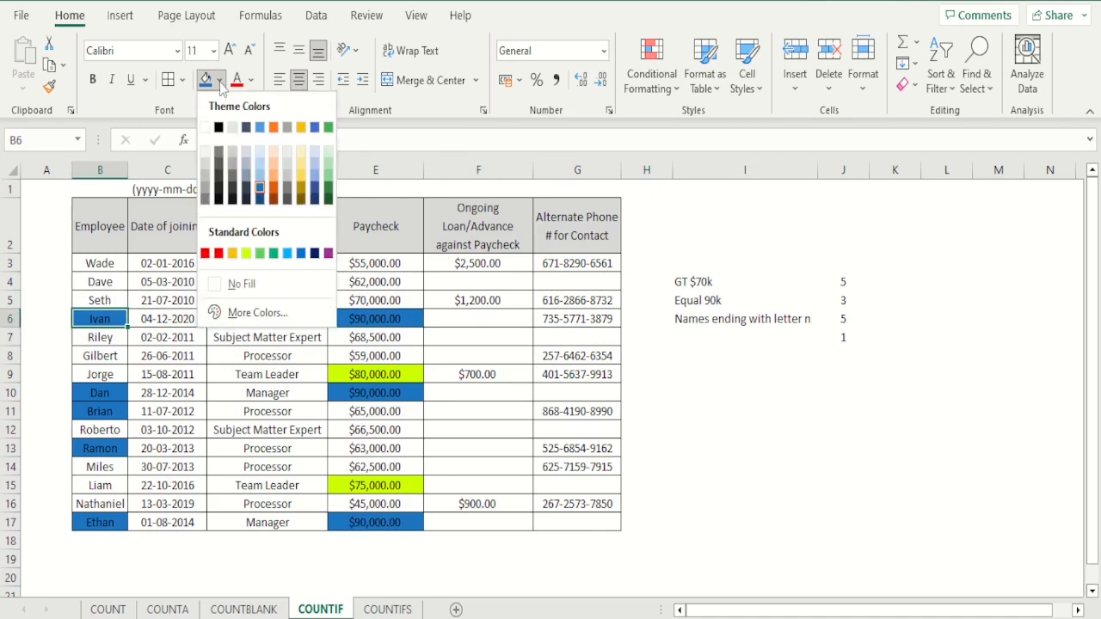
click(272, 182)
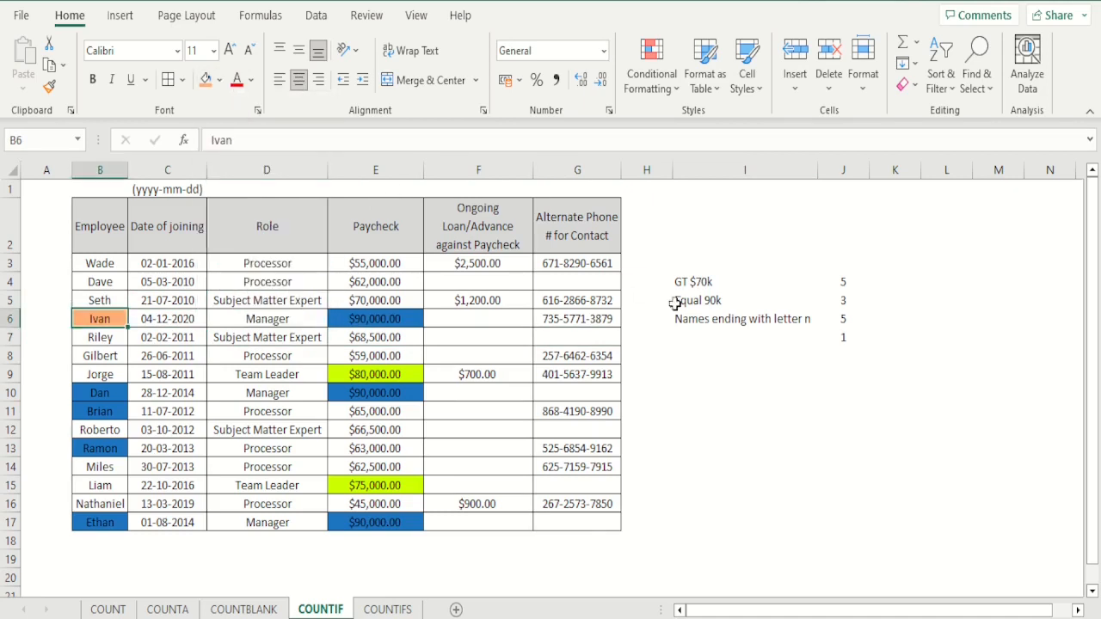
click(751, 336)
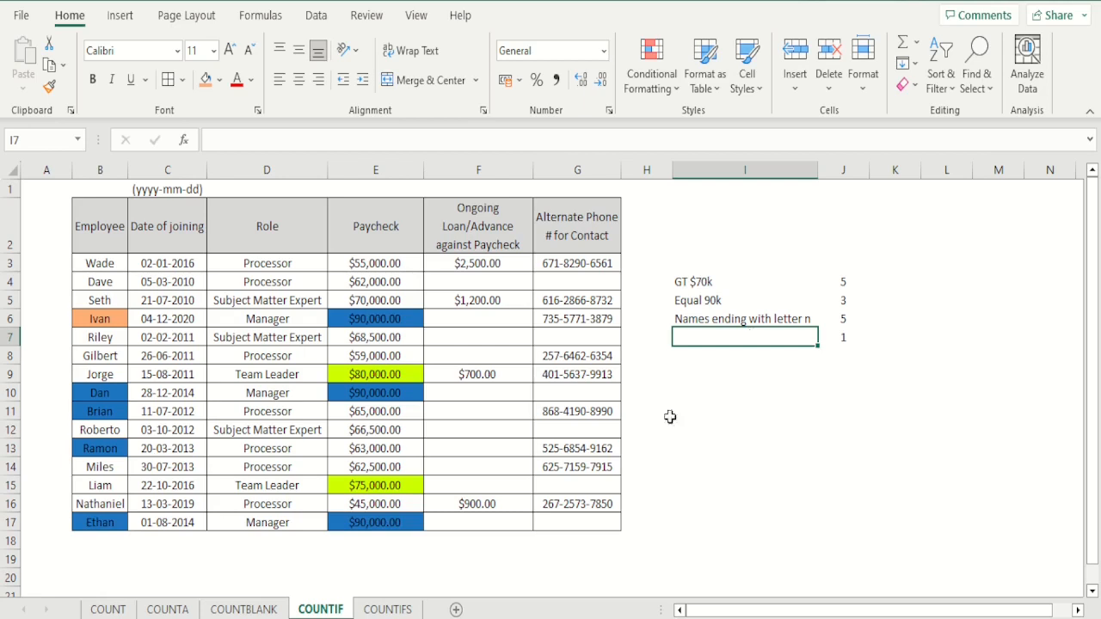
- On the COUNTIFS sheet, start a COUNTIFS formula in I4 with range D3:D17 and criterion "Processor"
click(388, 609)
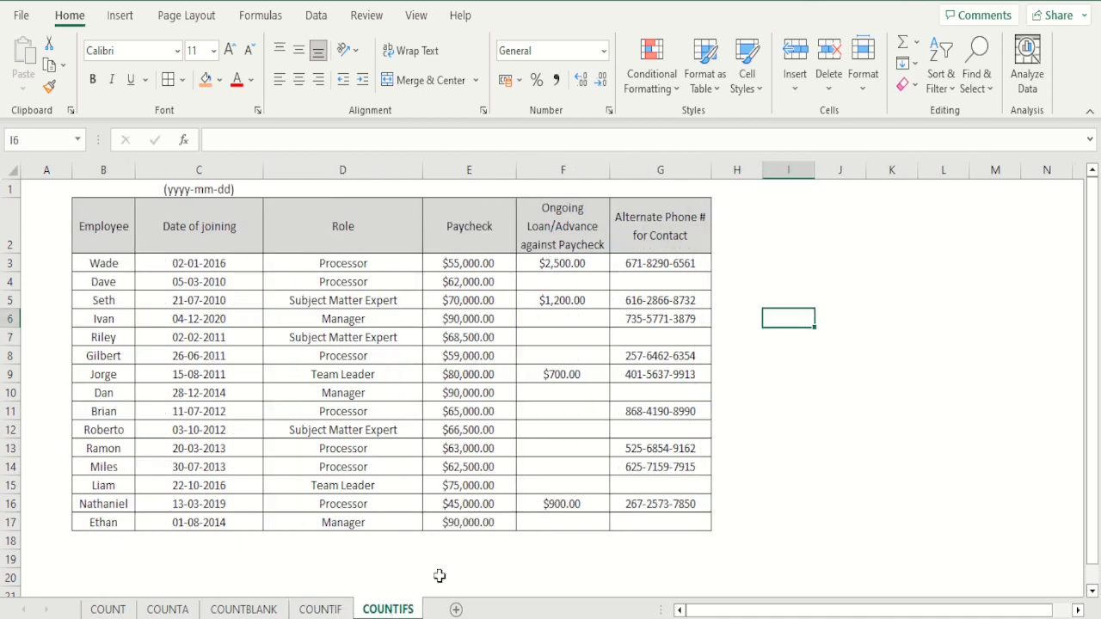
click(797, 286)
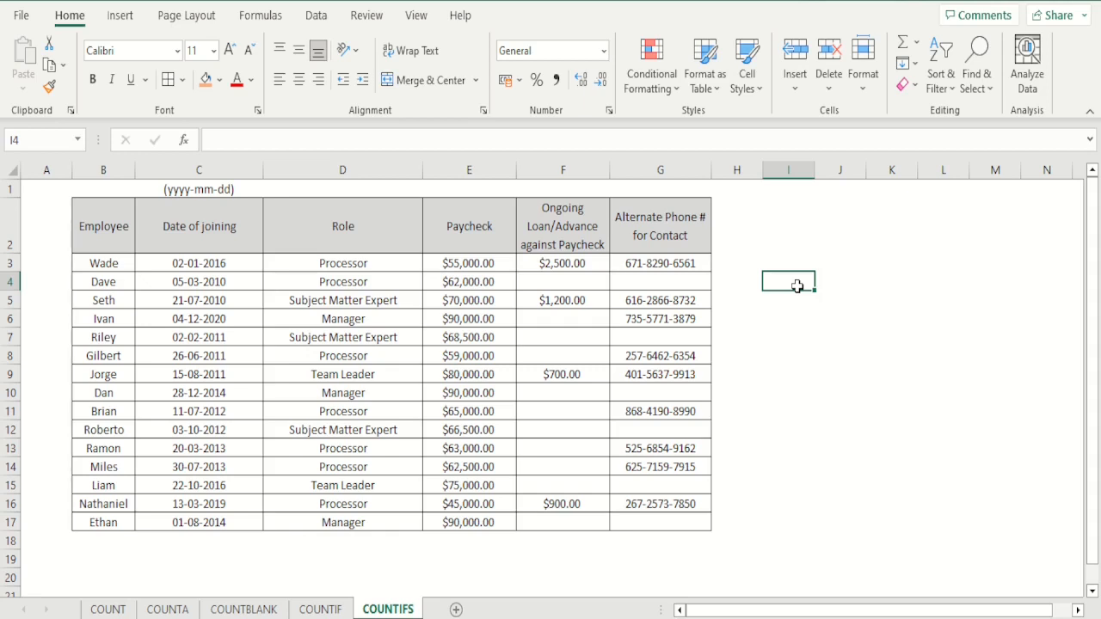
text(=coun)
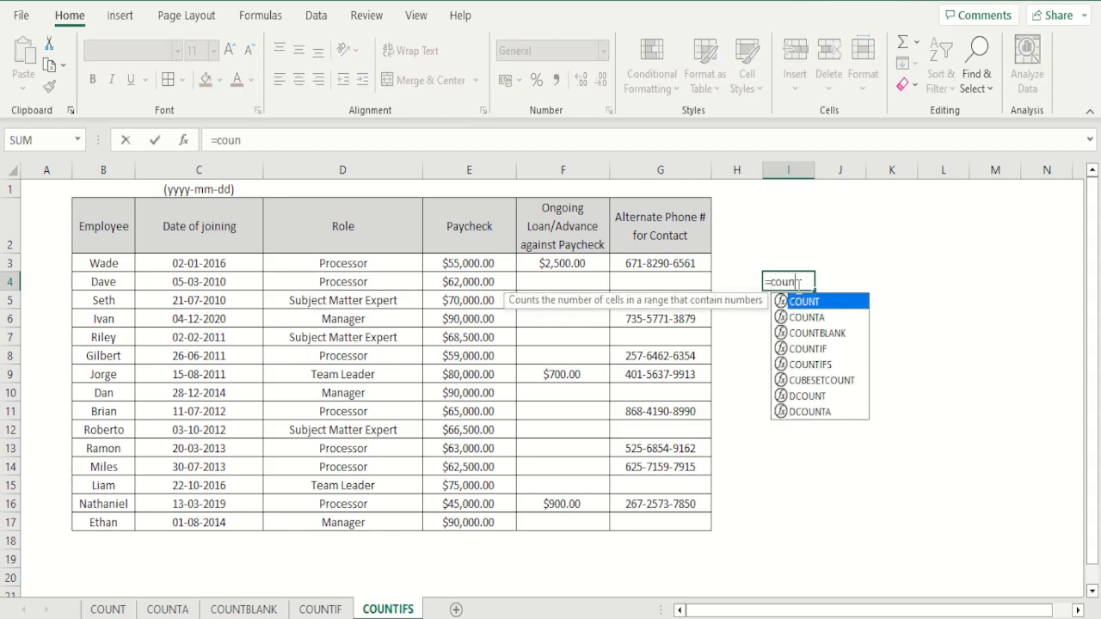
text(tifs()
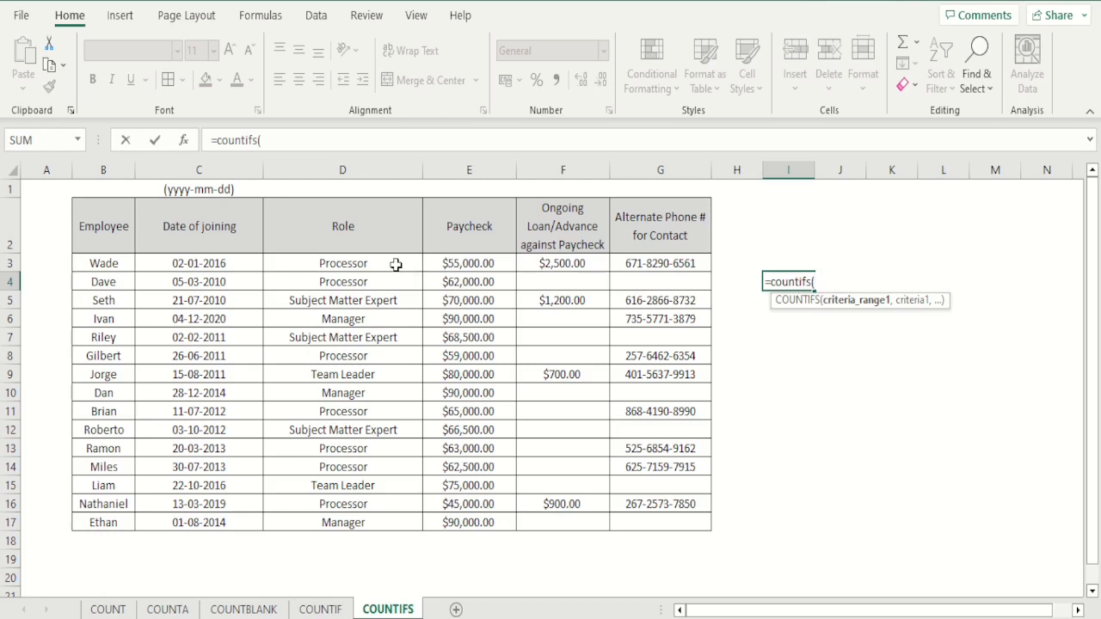
drag(393, 263, 394, 518)
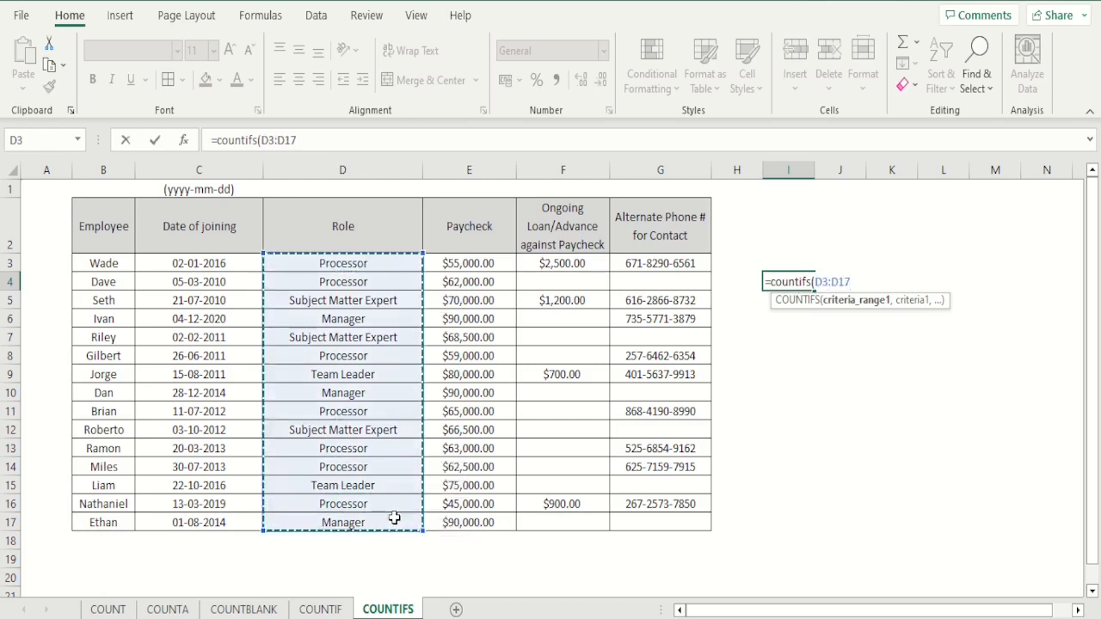
text(,")
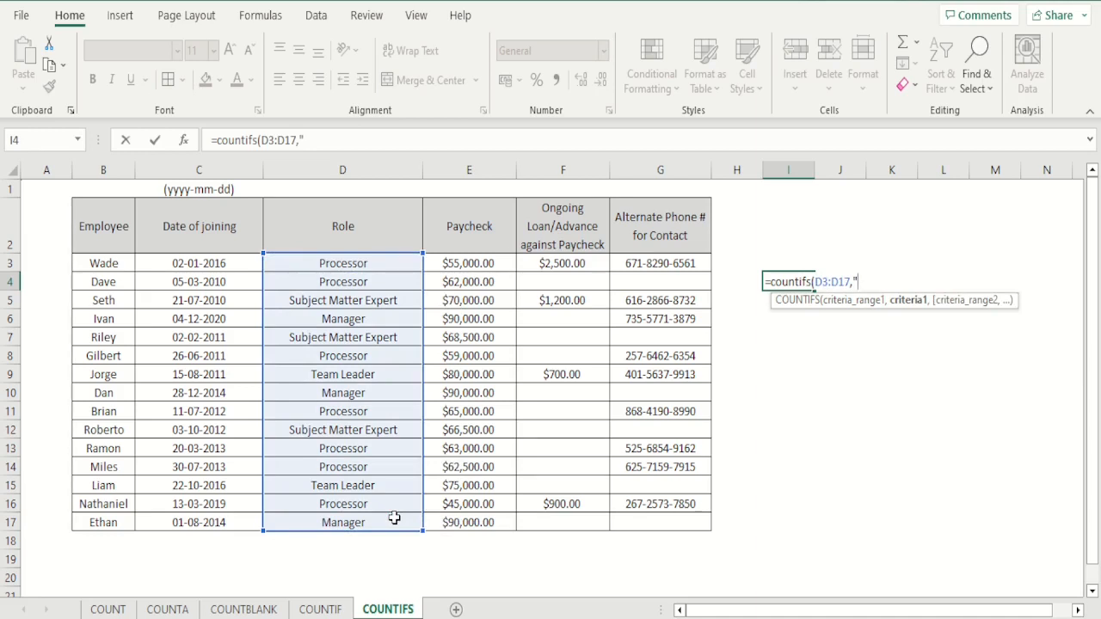
text(Processor")
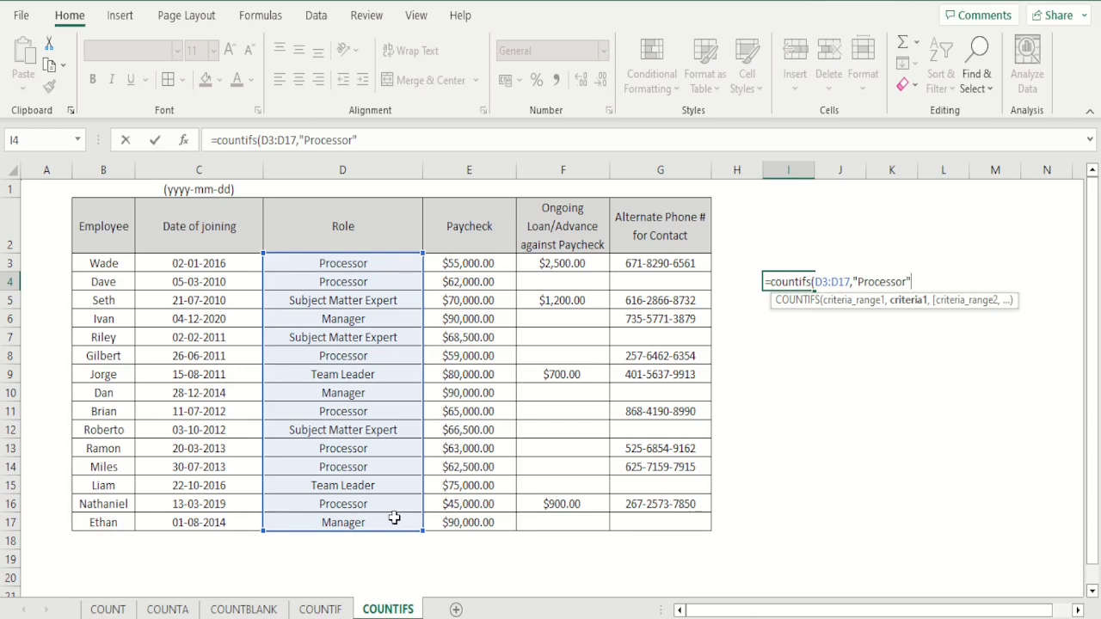
- Complete the I4 formula with second range C3:C17 and criterion "<01/01/2019", and center the result
text(,)
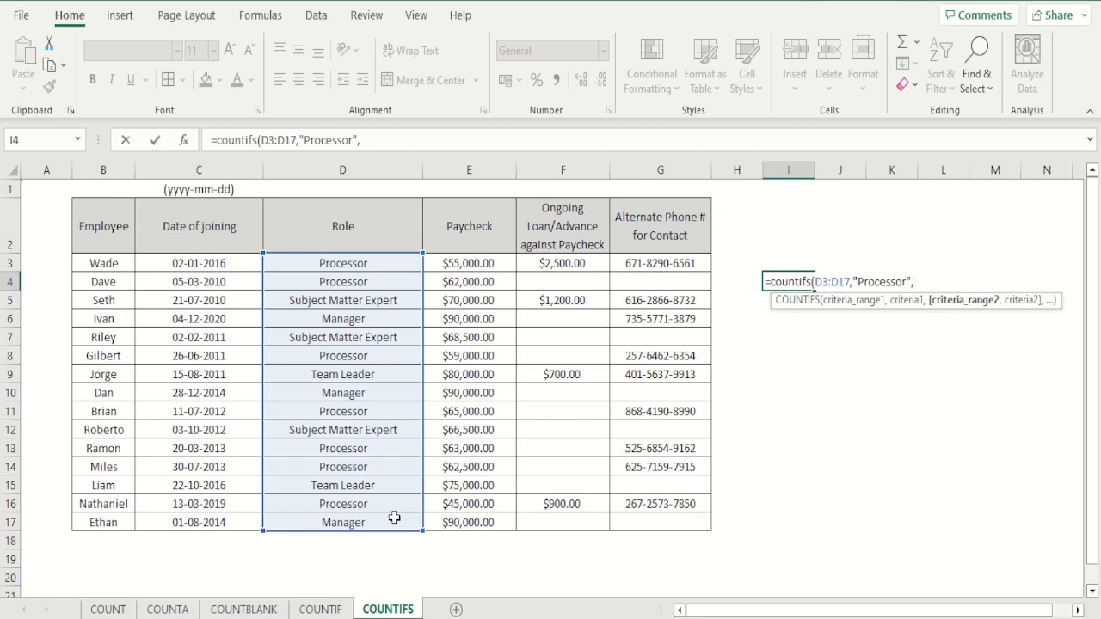
drag(220, 263, 227, 522)
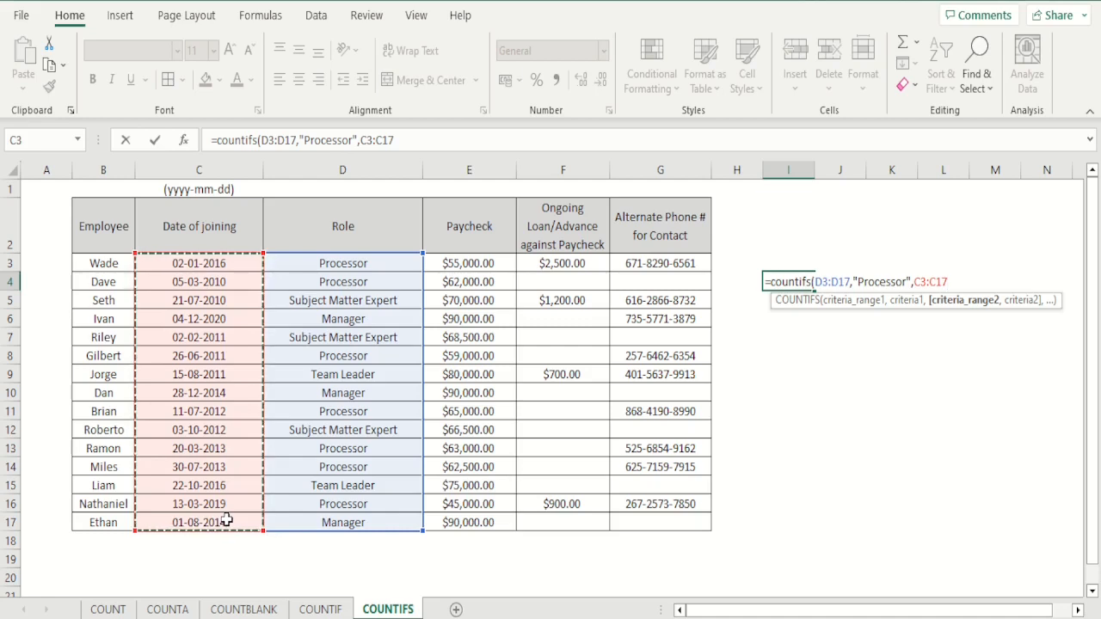
text(,")
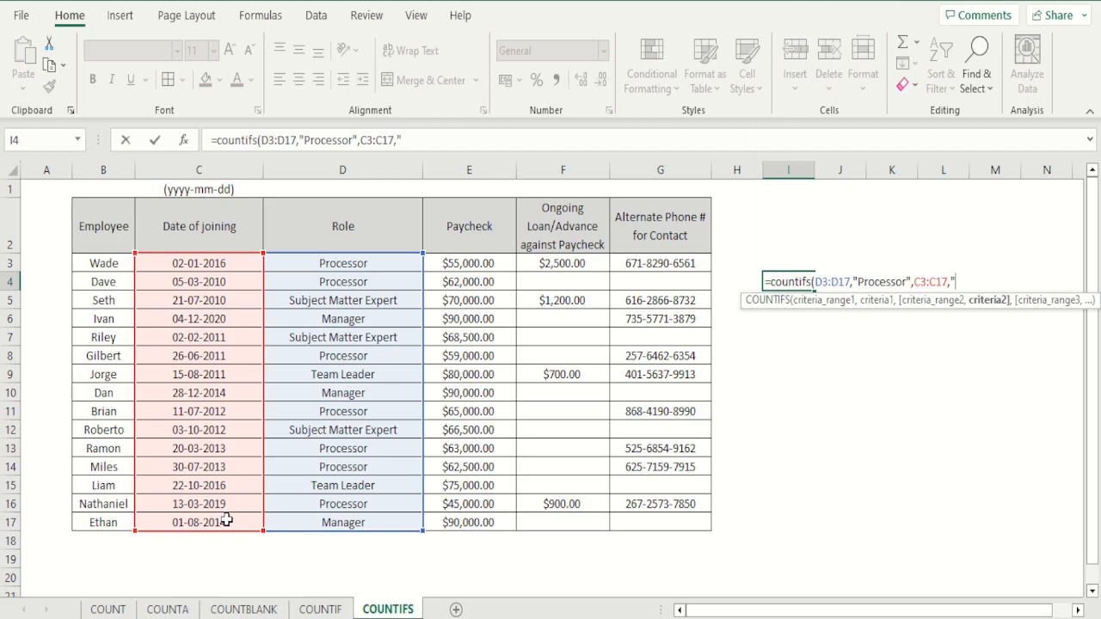
text(<01/01/20)
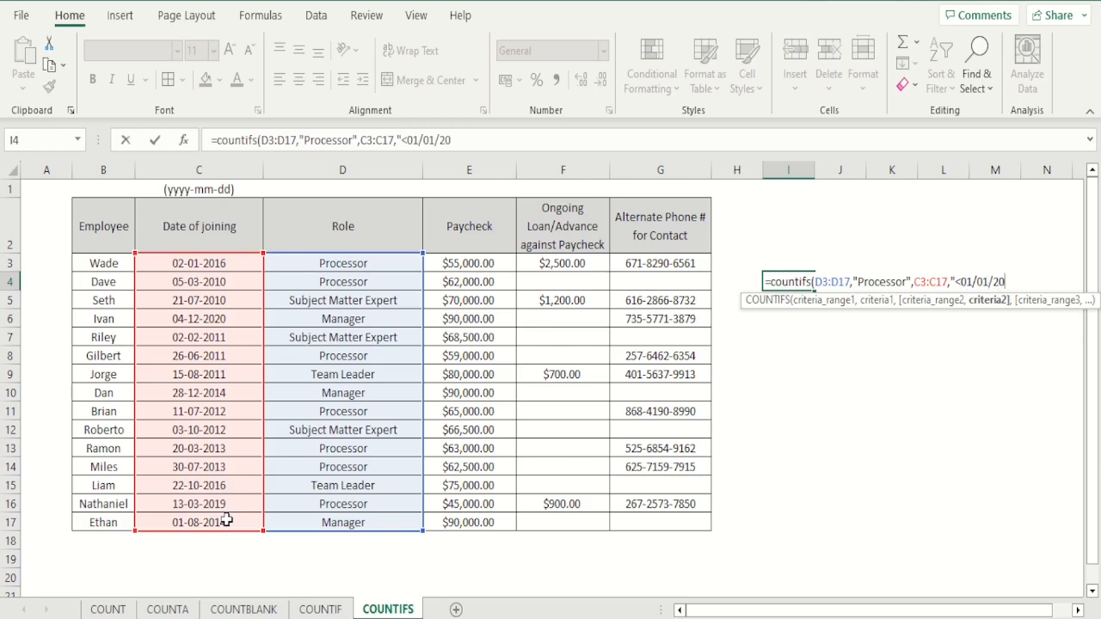
text(19"))
key(Return)
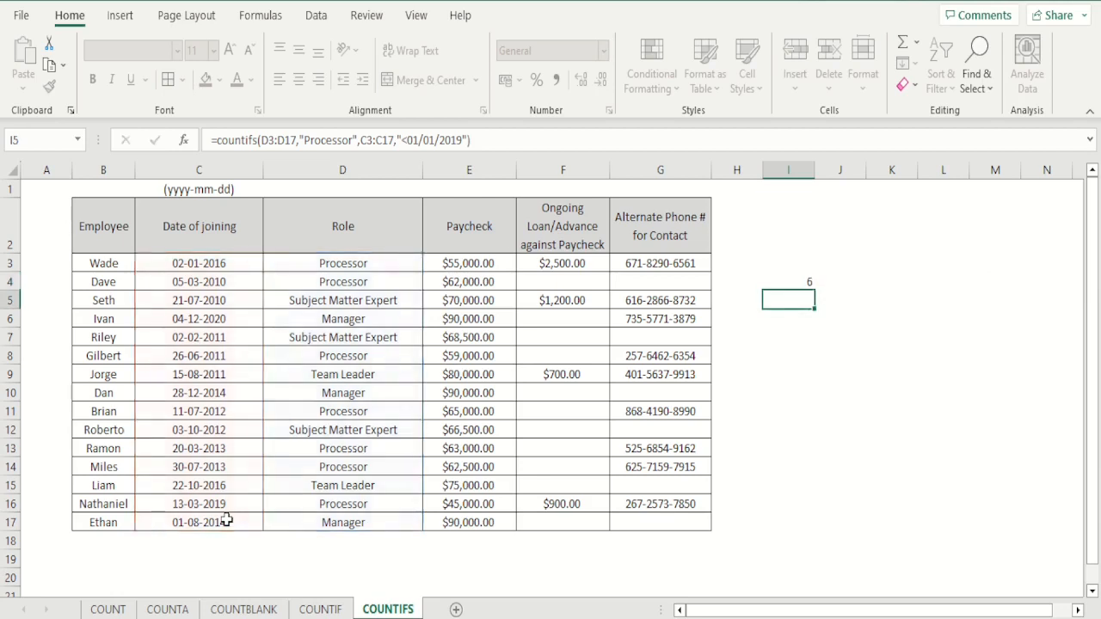
key(Up)
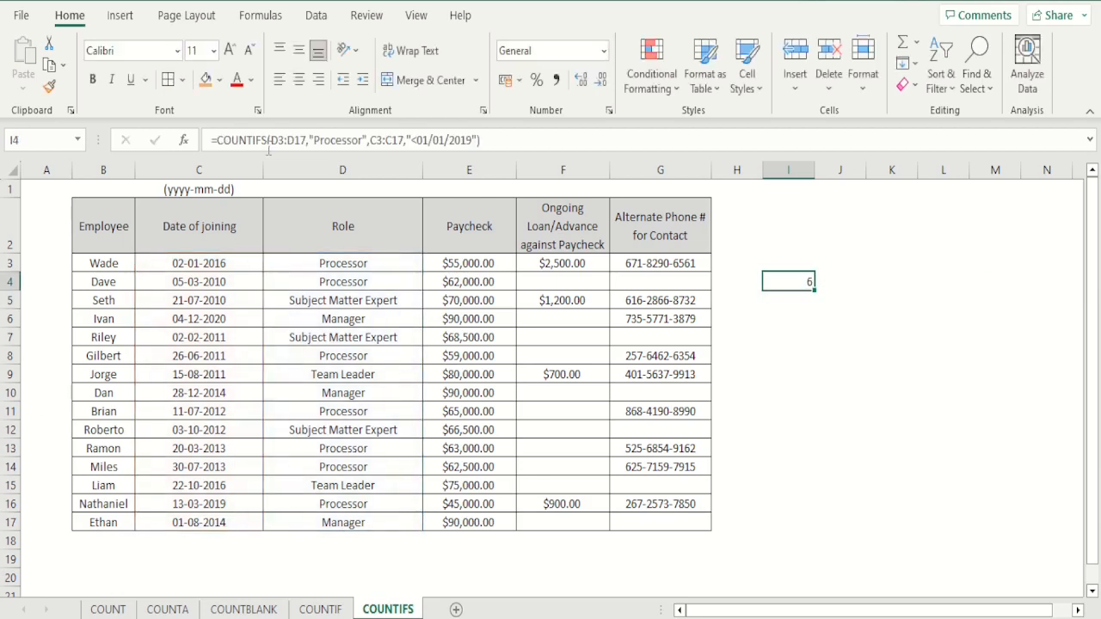
click(296, 83)
- Highlight the joining dates and roles of the first two matching processors in C3:D4 with the light orange fill
key(Left)
key(Left)
key(Left)
key(Left)
key(Left)
key(Left)
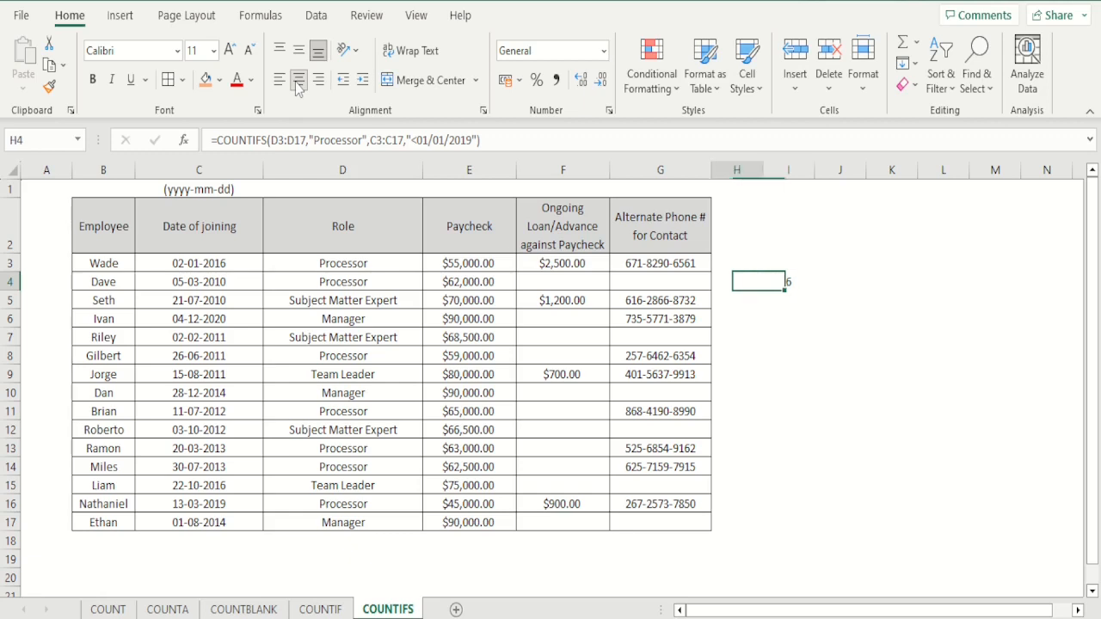
key(Up)
key(shift+Down)
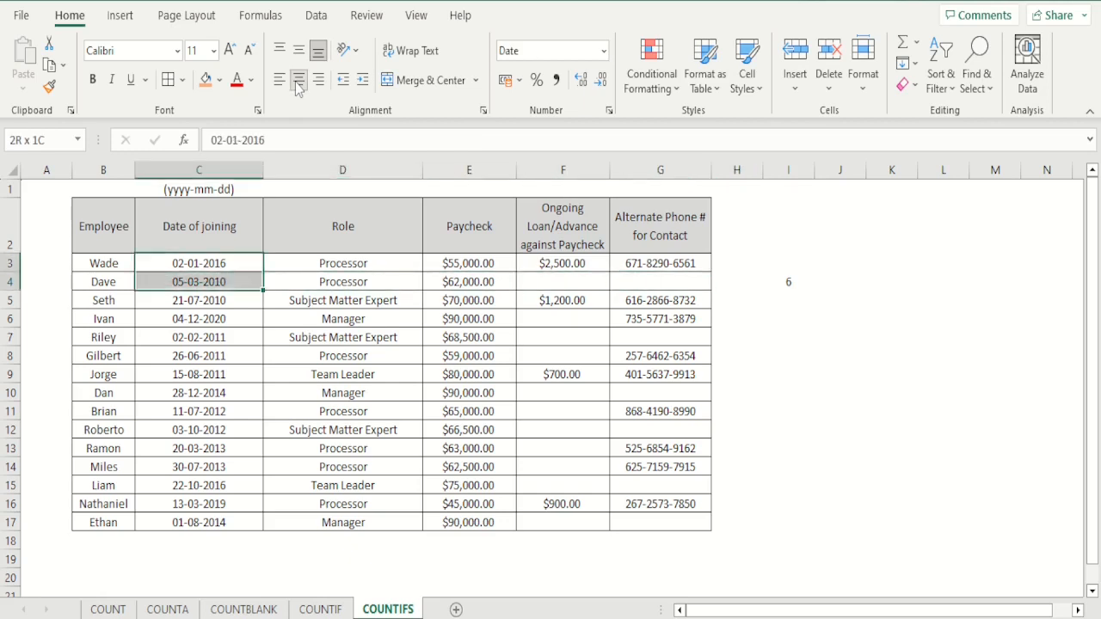
key(shift+Right)
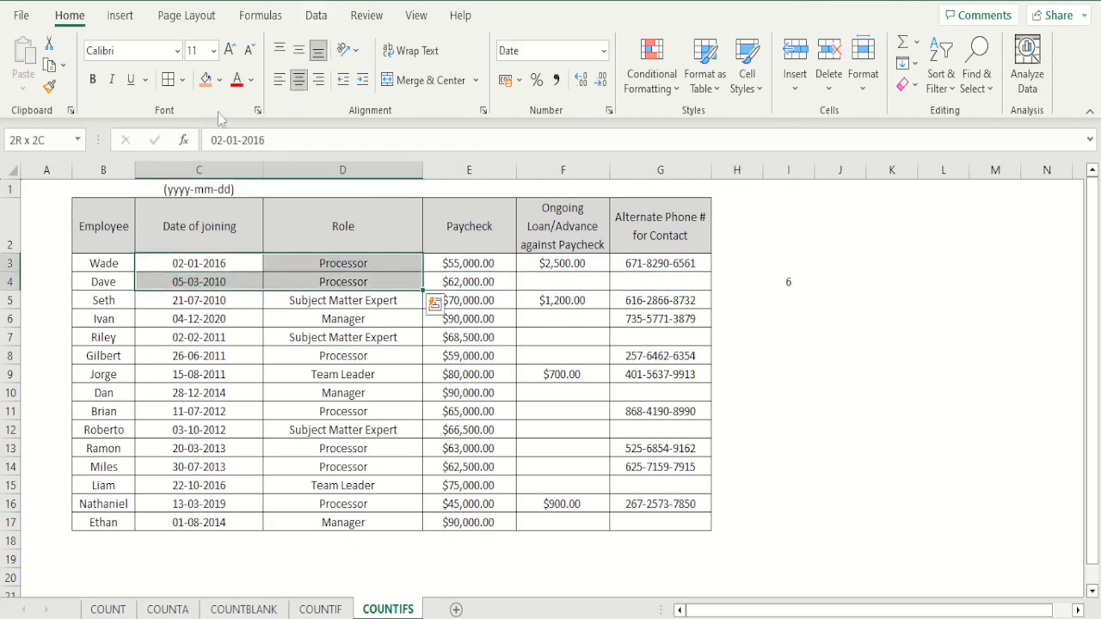
click(207, 80)
- Apply the same light orange fill to the matching processor's date and role in C8:D8
key(Down)
key(Down)
key(Down)
key(Down)
key(Down)
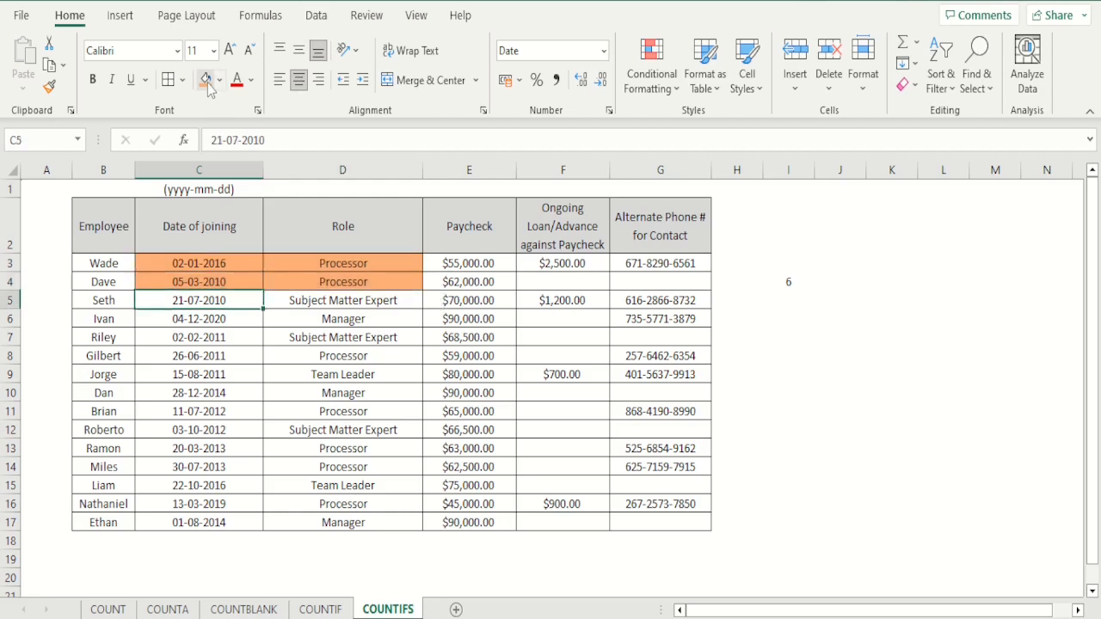
key(shift+Right)
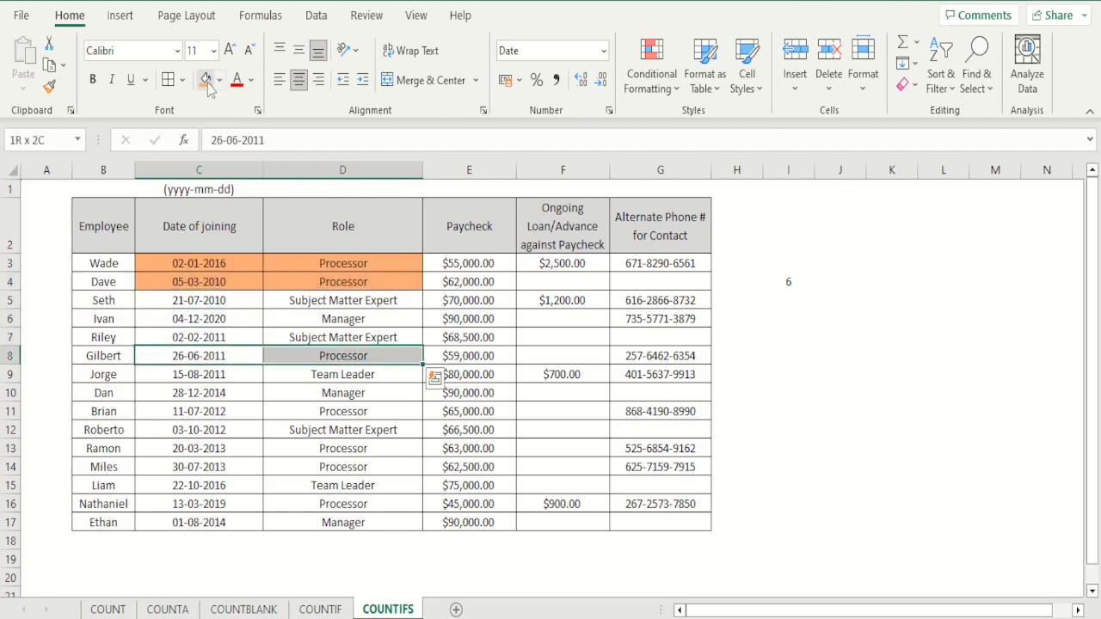
key(Down)
key(Up)
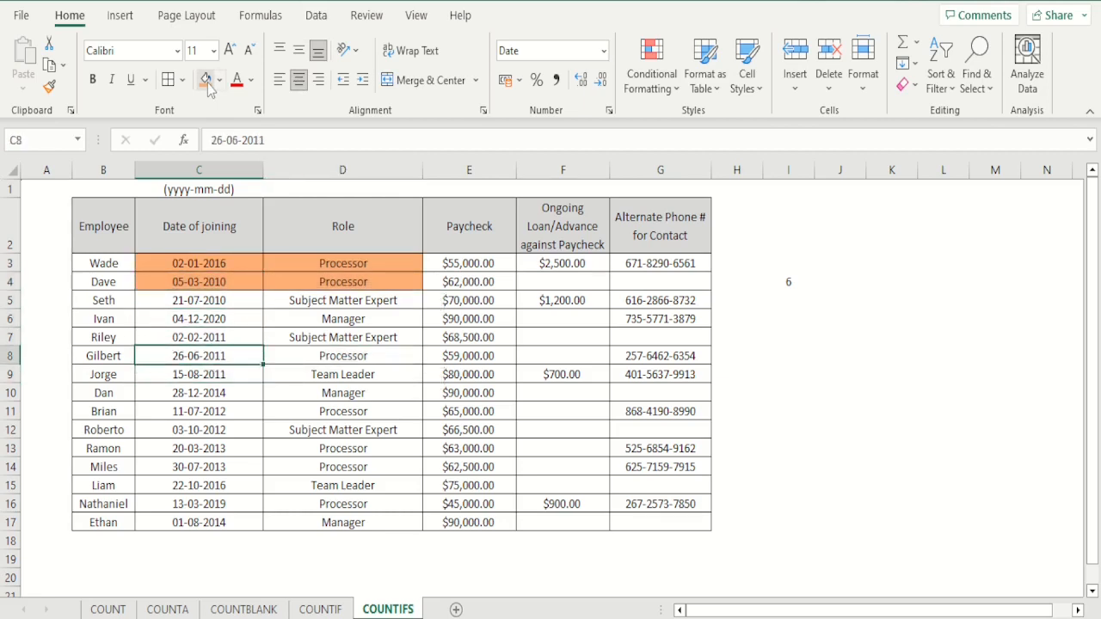
key(shift+Right)
click(208, 83)
- Fill the remaining matching processor dates and roles in C11:D11 and C13:D14 with light orange
key(Down)
key(Down)
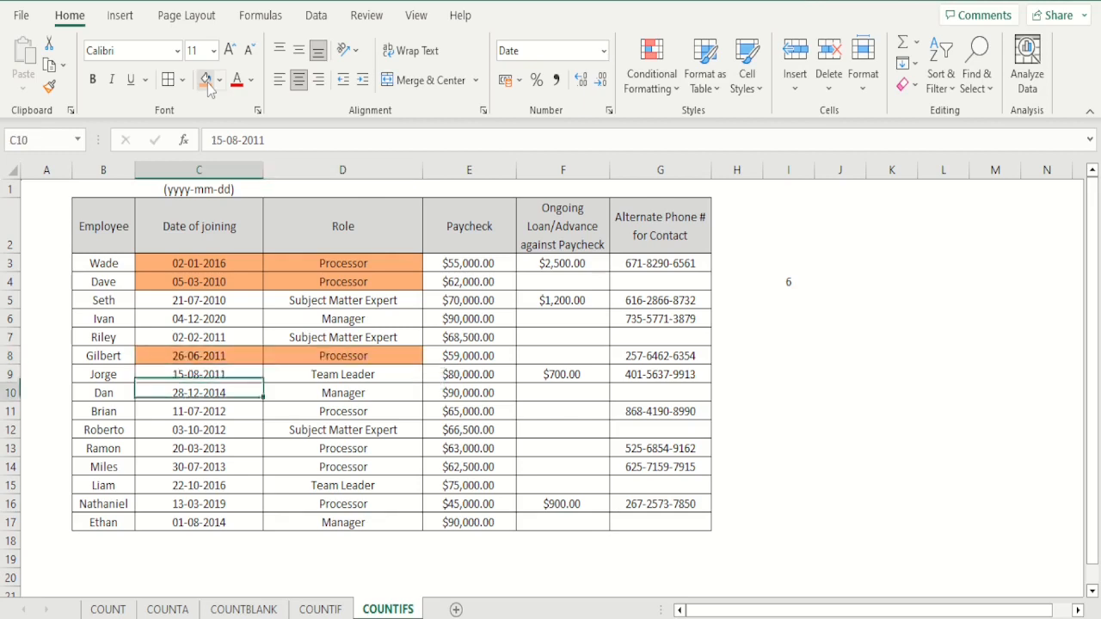
key(Down)
key(shift+Right)
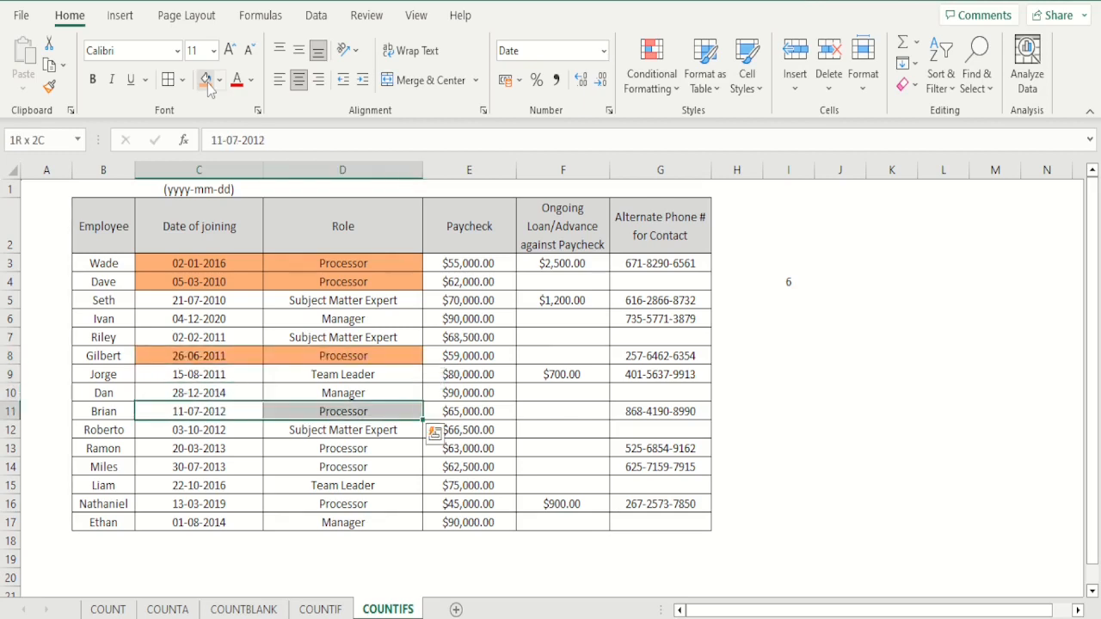
click(208, 82)
key(Down)
key(Down)
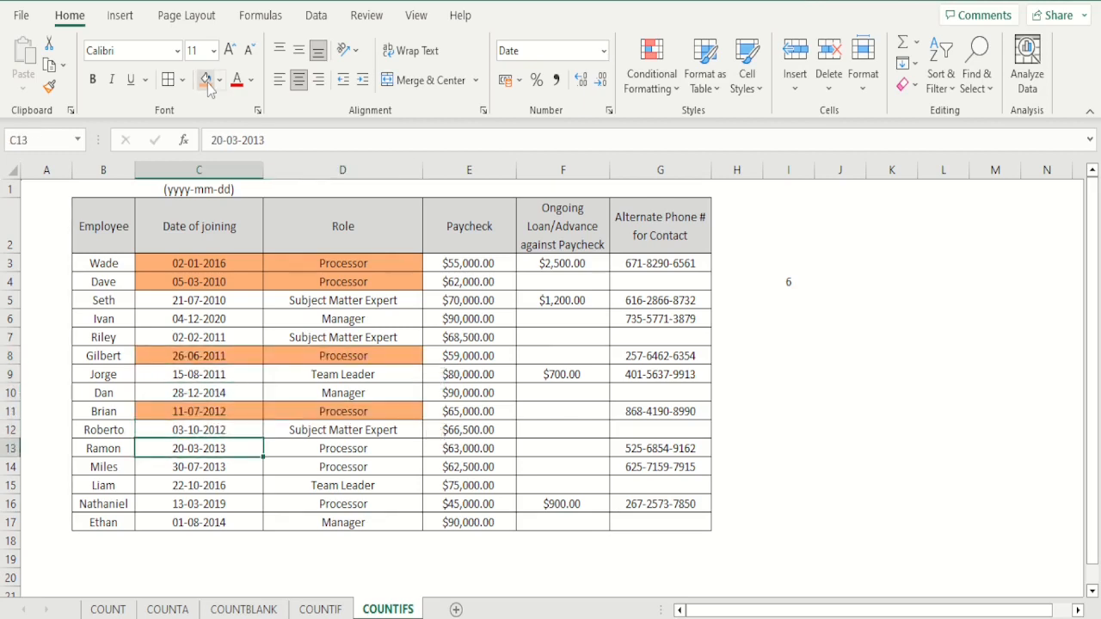
key(shift+Down)
key(shift+Right)
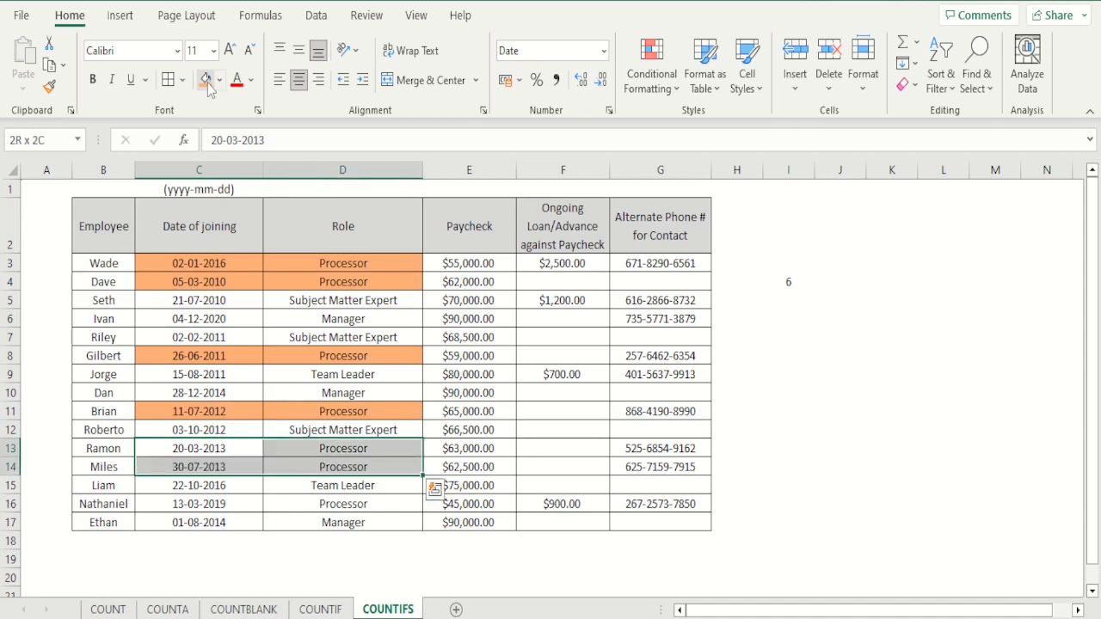
click(206, 81)
- Examine the joining date of the processor in row 16 against the date criterion of the I4 formula
key(Down)
key(Down)
key(Down)
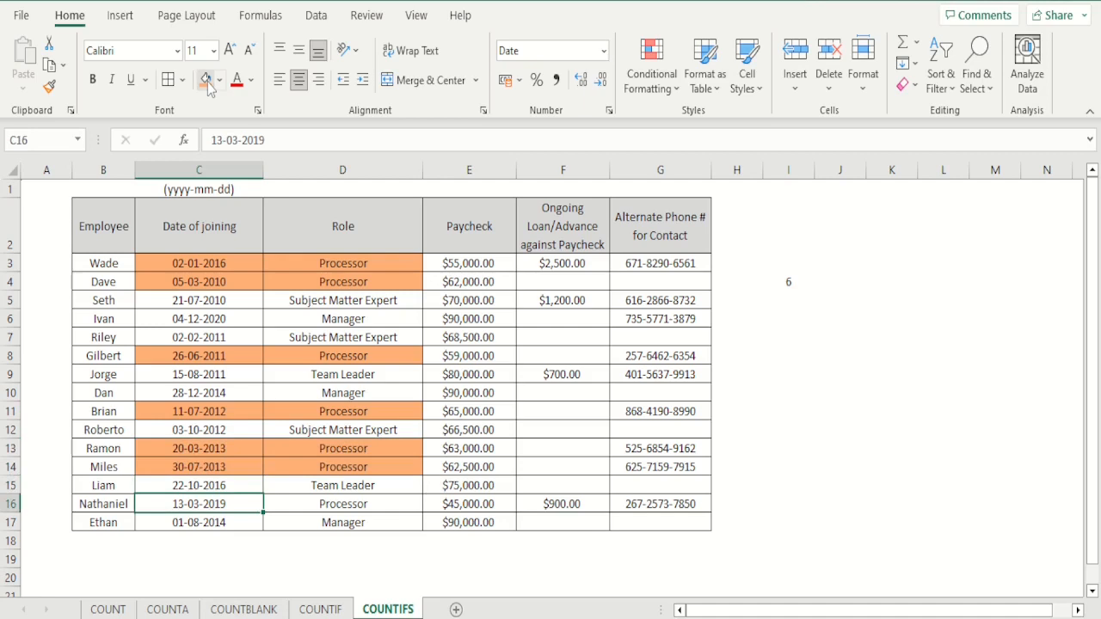
key(Up)
key(Up)
key(Up)
key(Up)
key(Up)
key(Up)
key(Up)
key(Up)
key(Up)
key(Up)
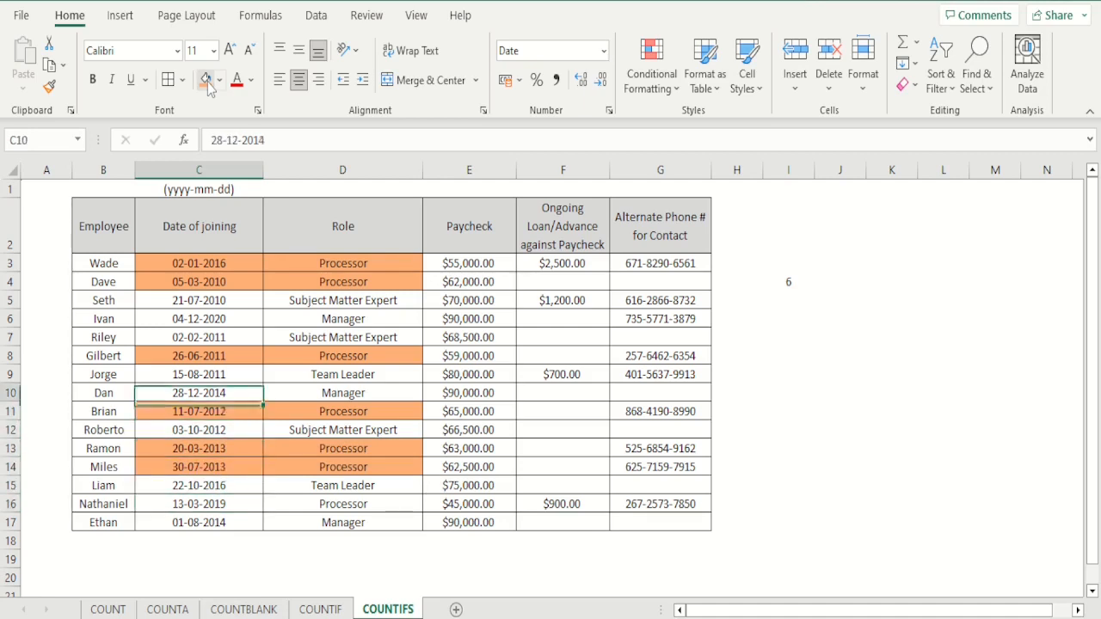
key(Right)
key(Right)
key(Right)
key(Right)
key(Right)
key(Right)
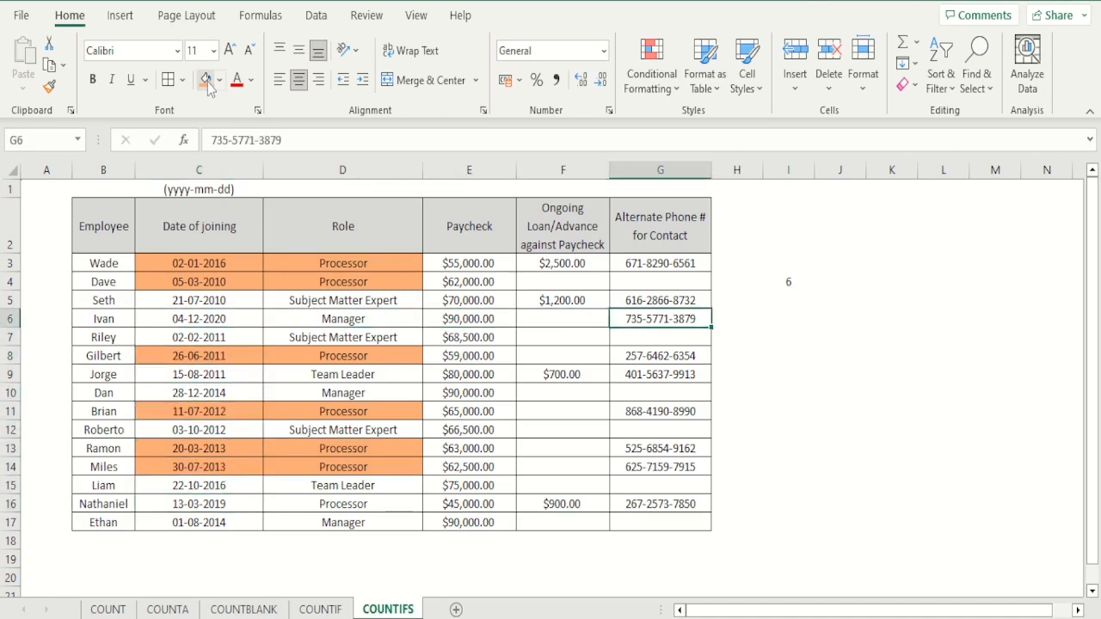
key(Up)
key(Up)
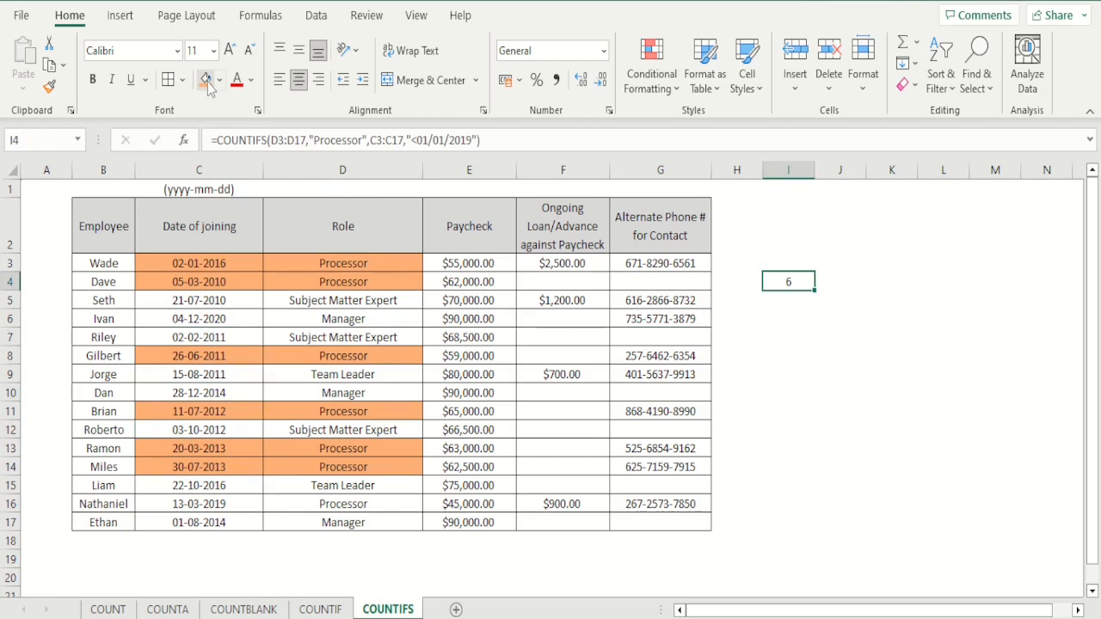